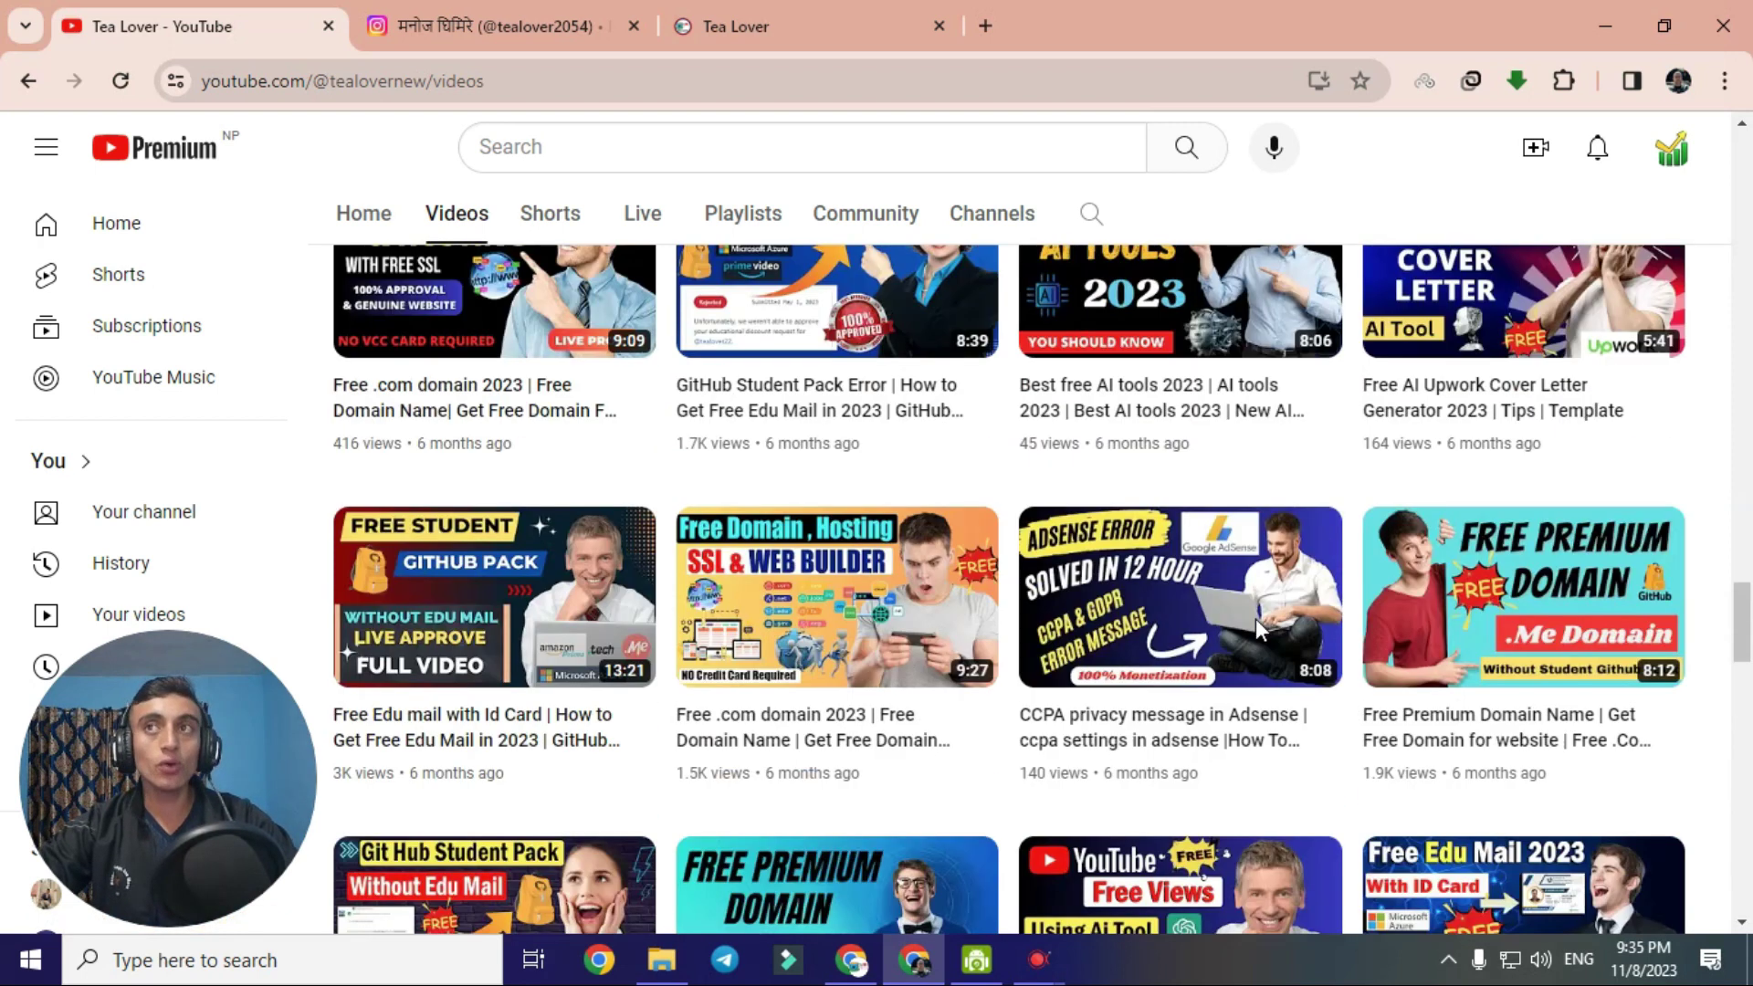
Scroll up through the Tea Lover channel's video list, then switch to its Instagram profile.
{"action": "mouse_move", "coordinate": [1260, 630]}
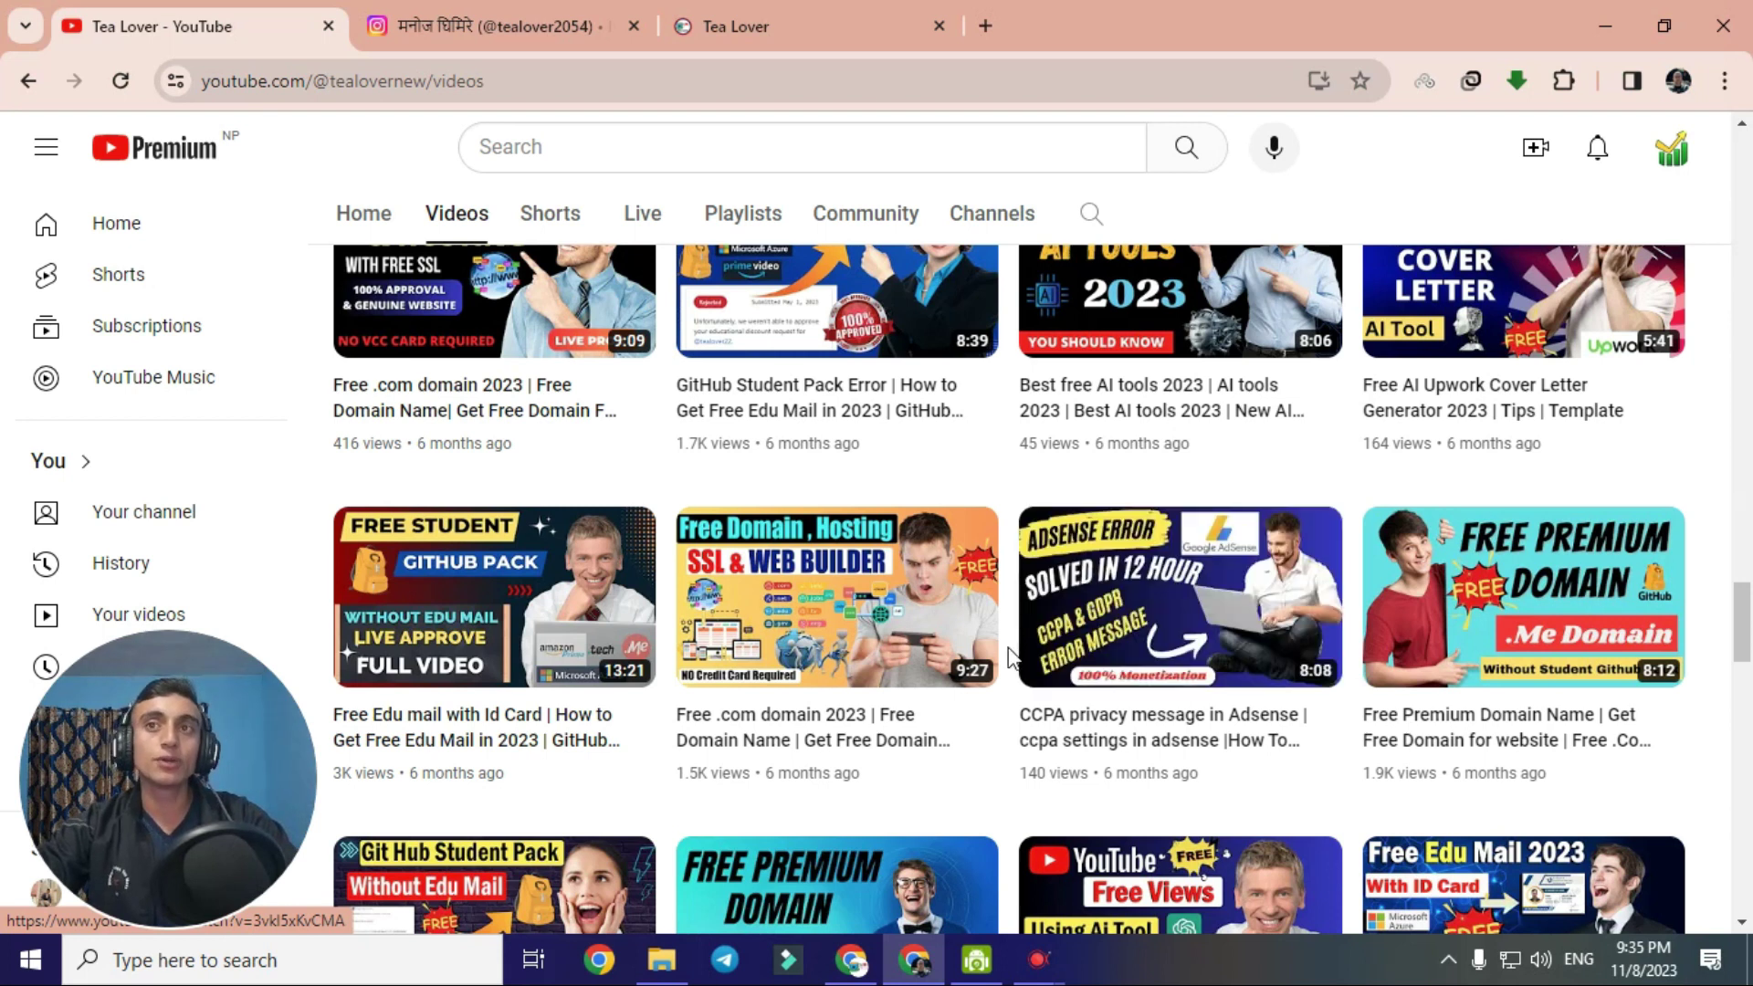
{"action": "scroll", "coordinate": [943, 532], "scroll_direction": "up", "scroll_amount": 10}
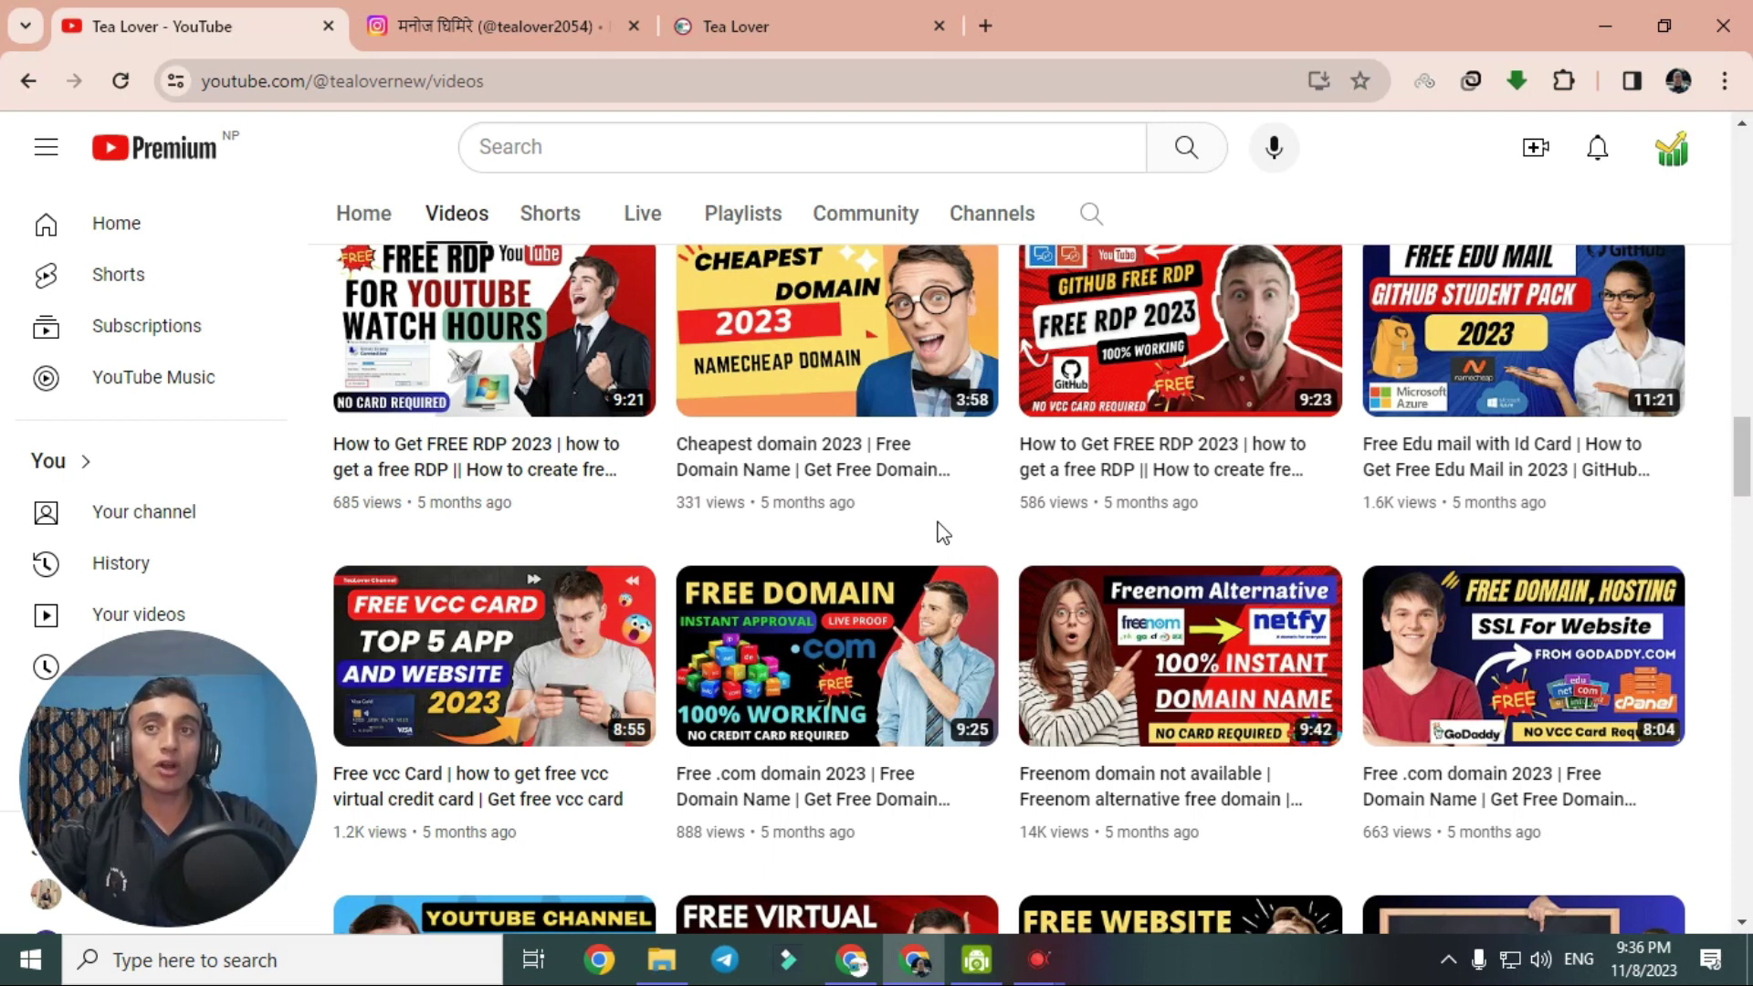
{"action": "scroll", "coordinate": [922, 585], "scroll_direction": "up", "scroll_amount": 15}
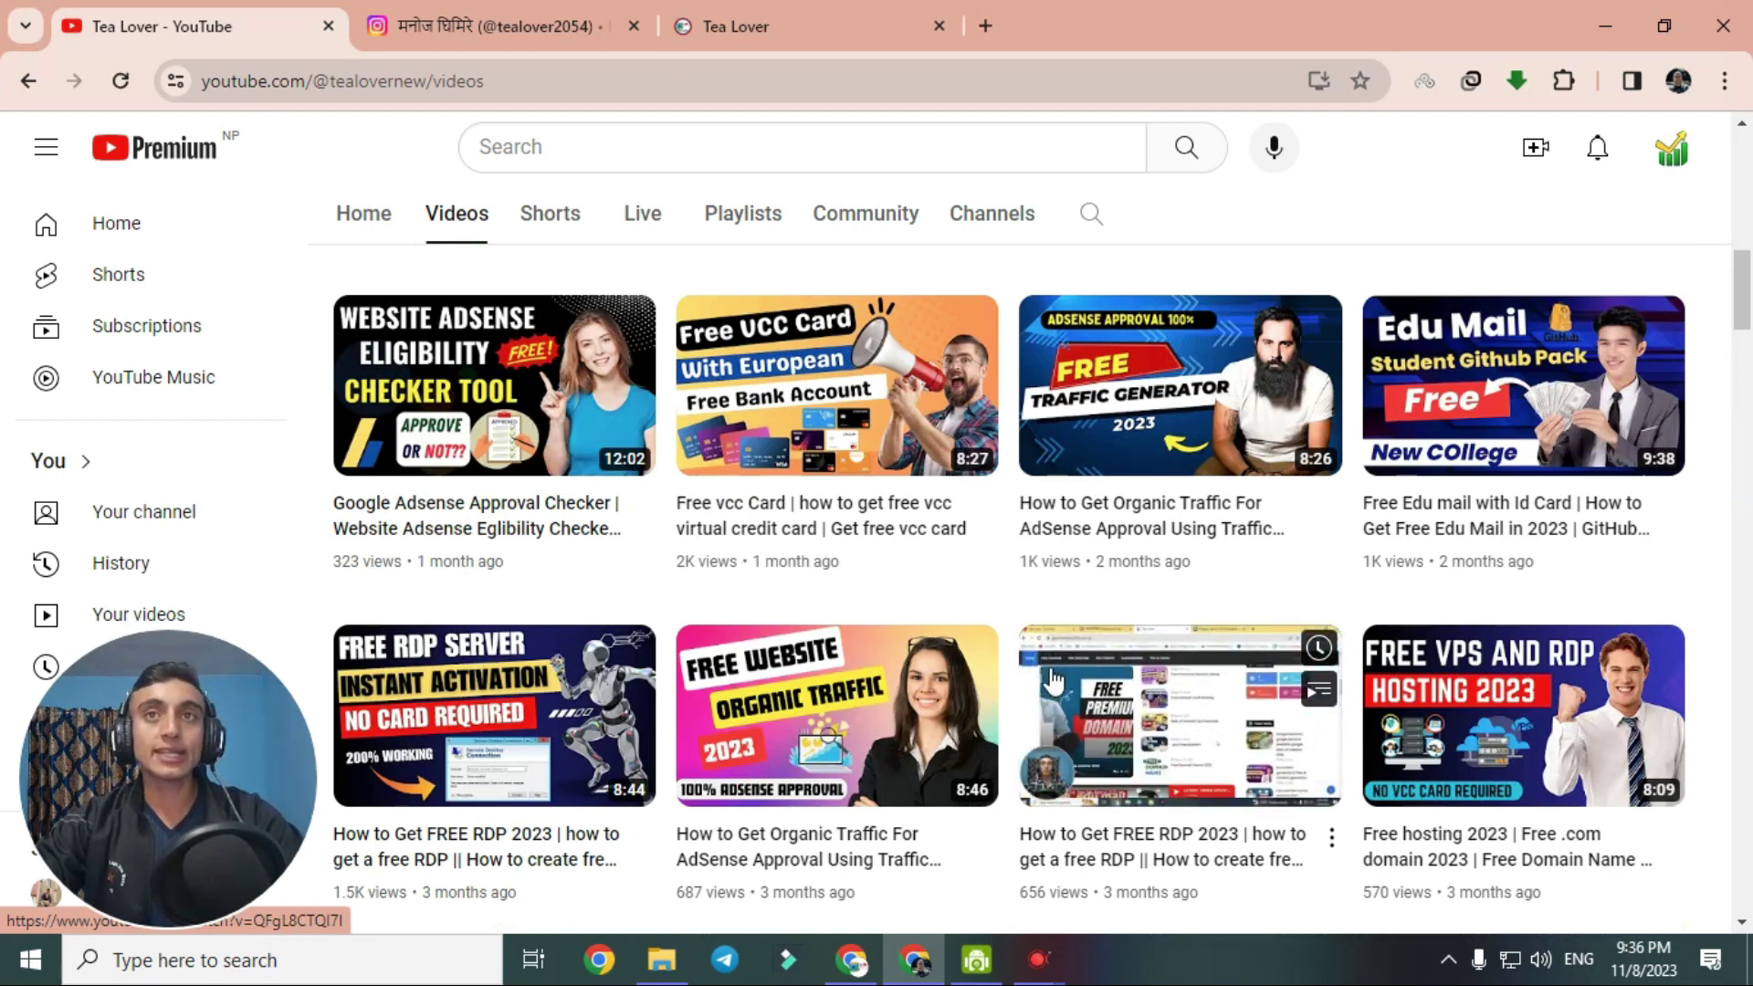
{"action": "scroll", "coordinate": [1052, 680], "scroll_direction": "up", "scroll_amount": 5}
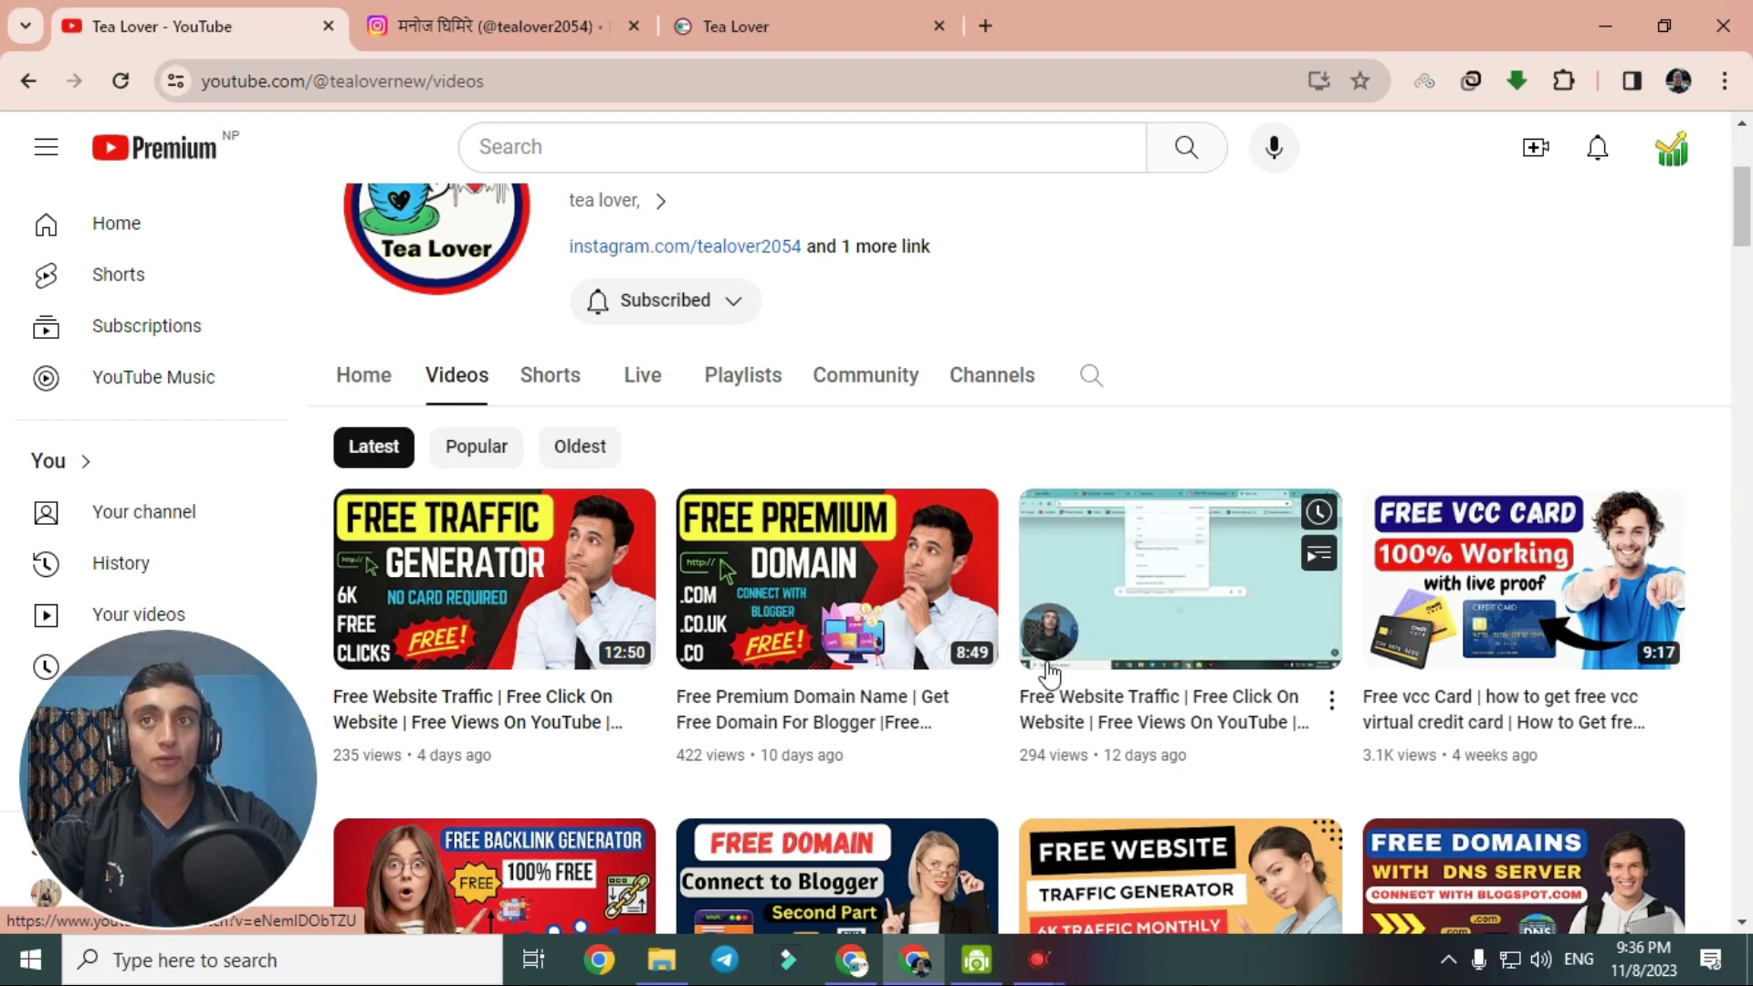
{"action": "left_click", "coordinate": [502, 25]}
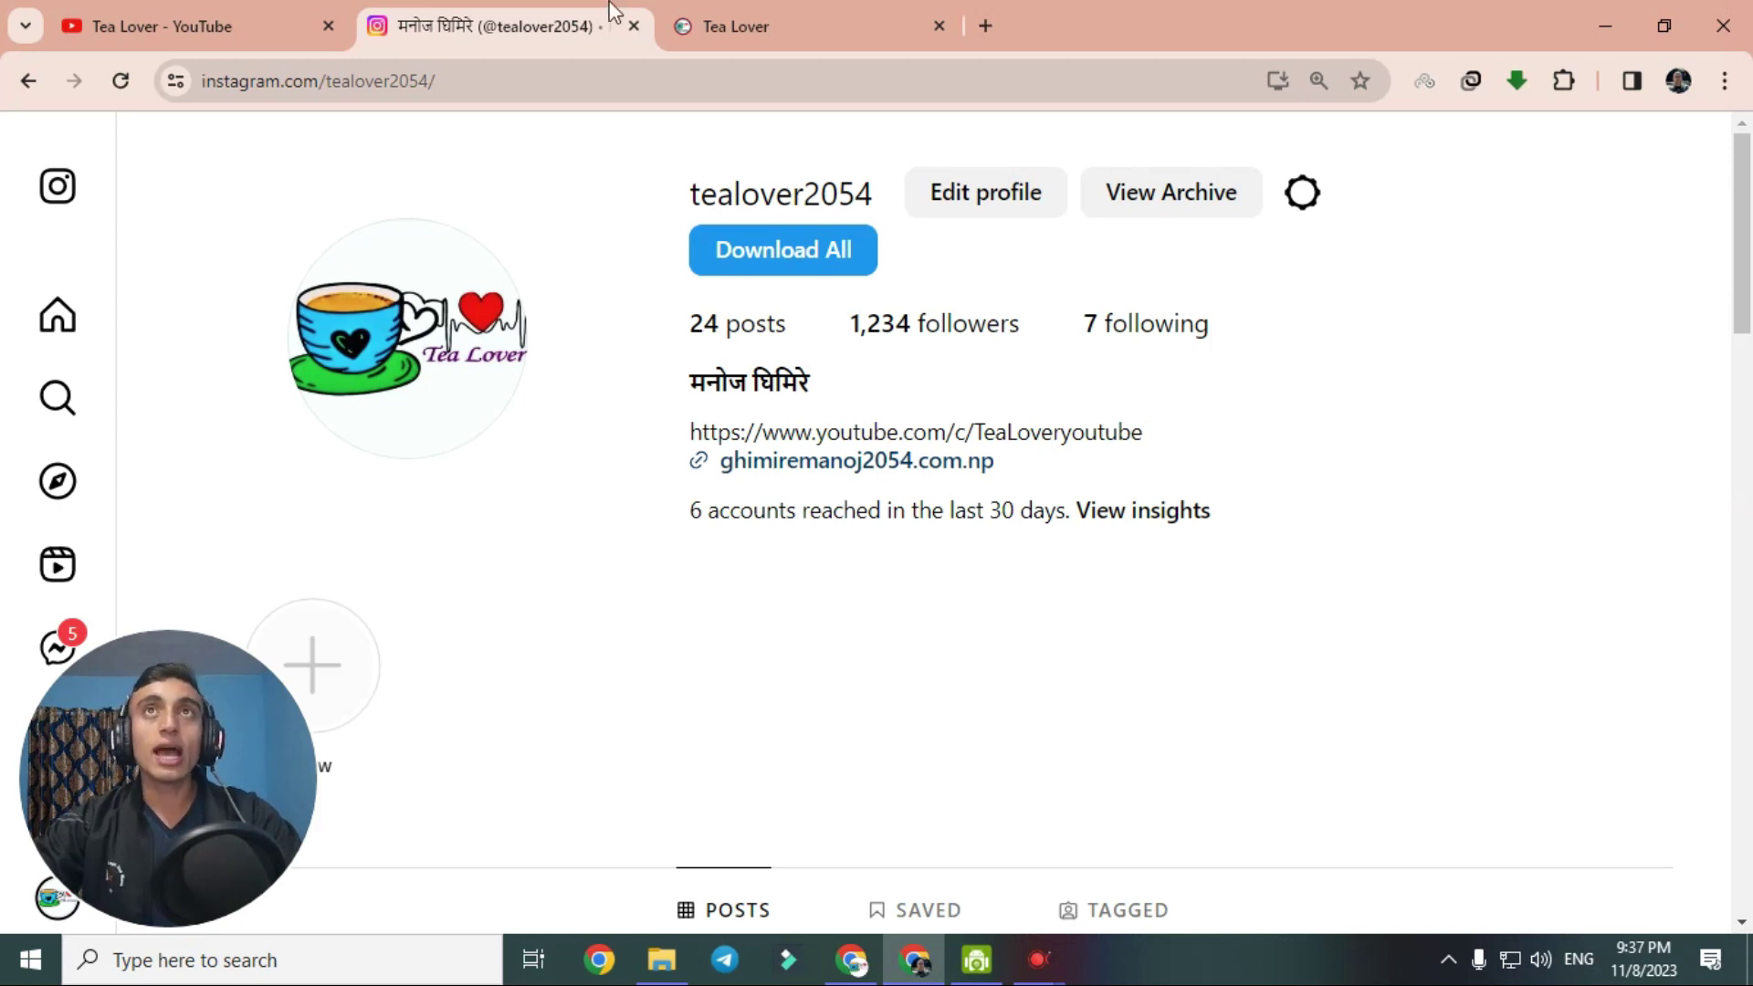
Switch to the Tea Lover blog, scroll down its homepage, and start a new Google tab.
{"action": "left_click", "coordinate": [807, 22]}
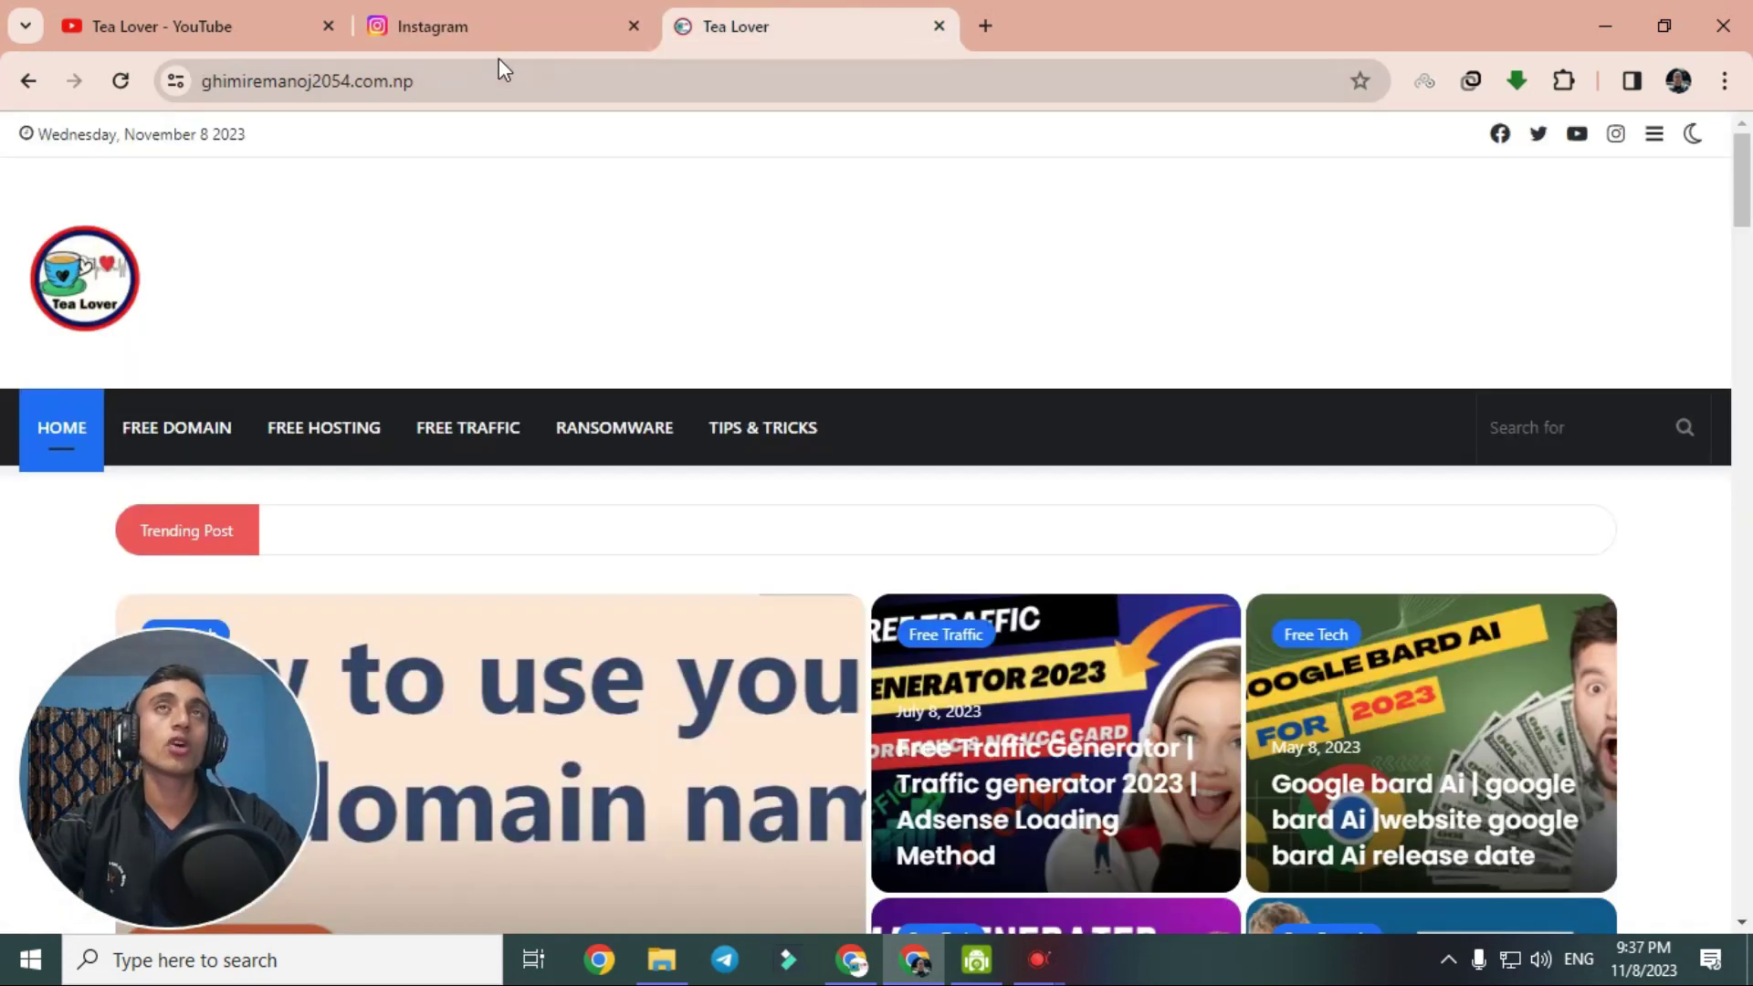
{"action": "scroll", "coordinate": [697, 511], "scroll_direction": "down", "scroll_amount": 10}
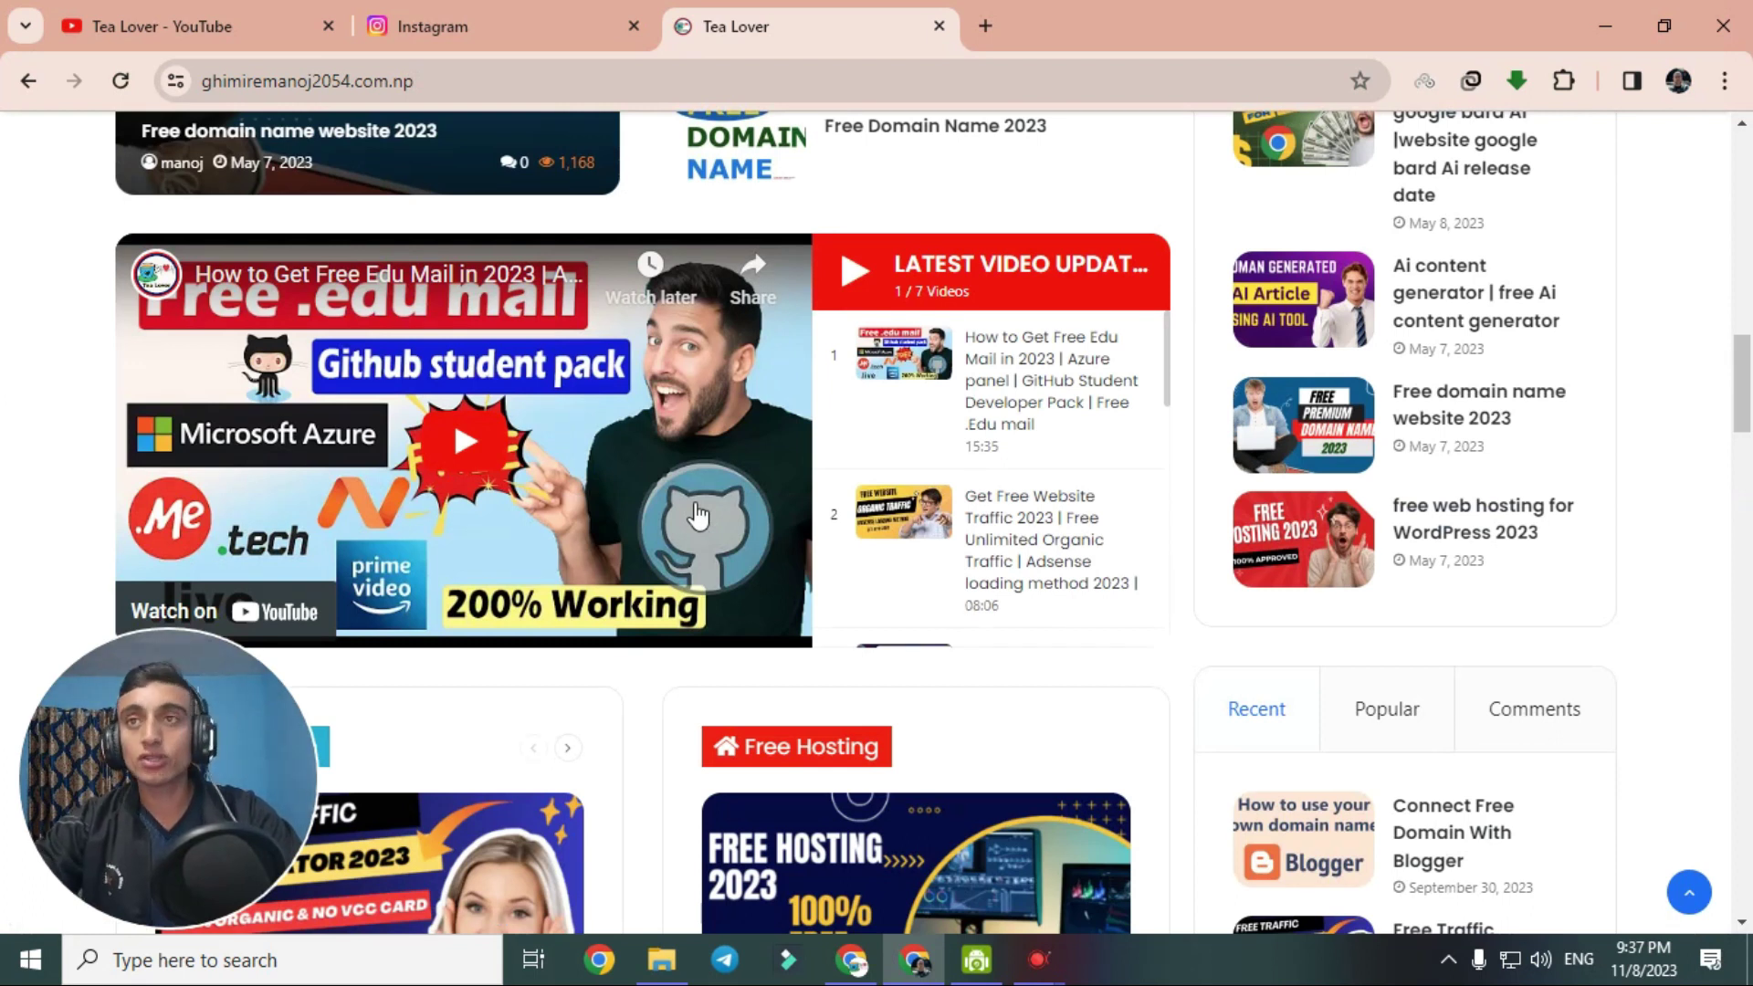
{"action": "left_click", "coordinate": [984, 25]}
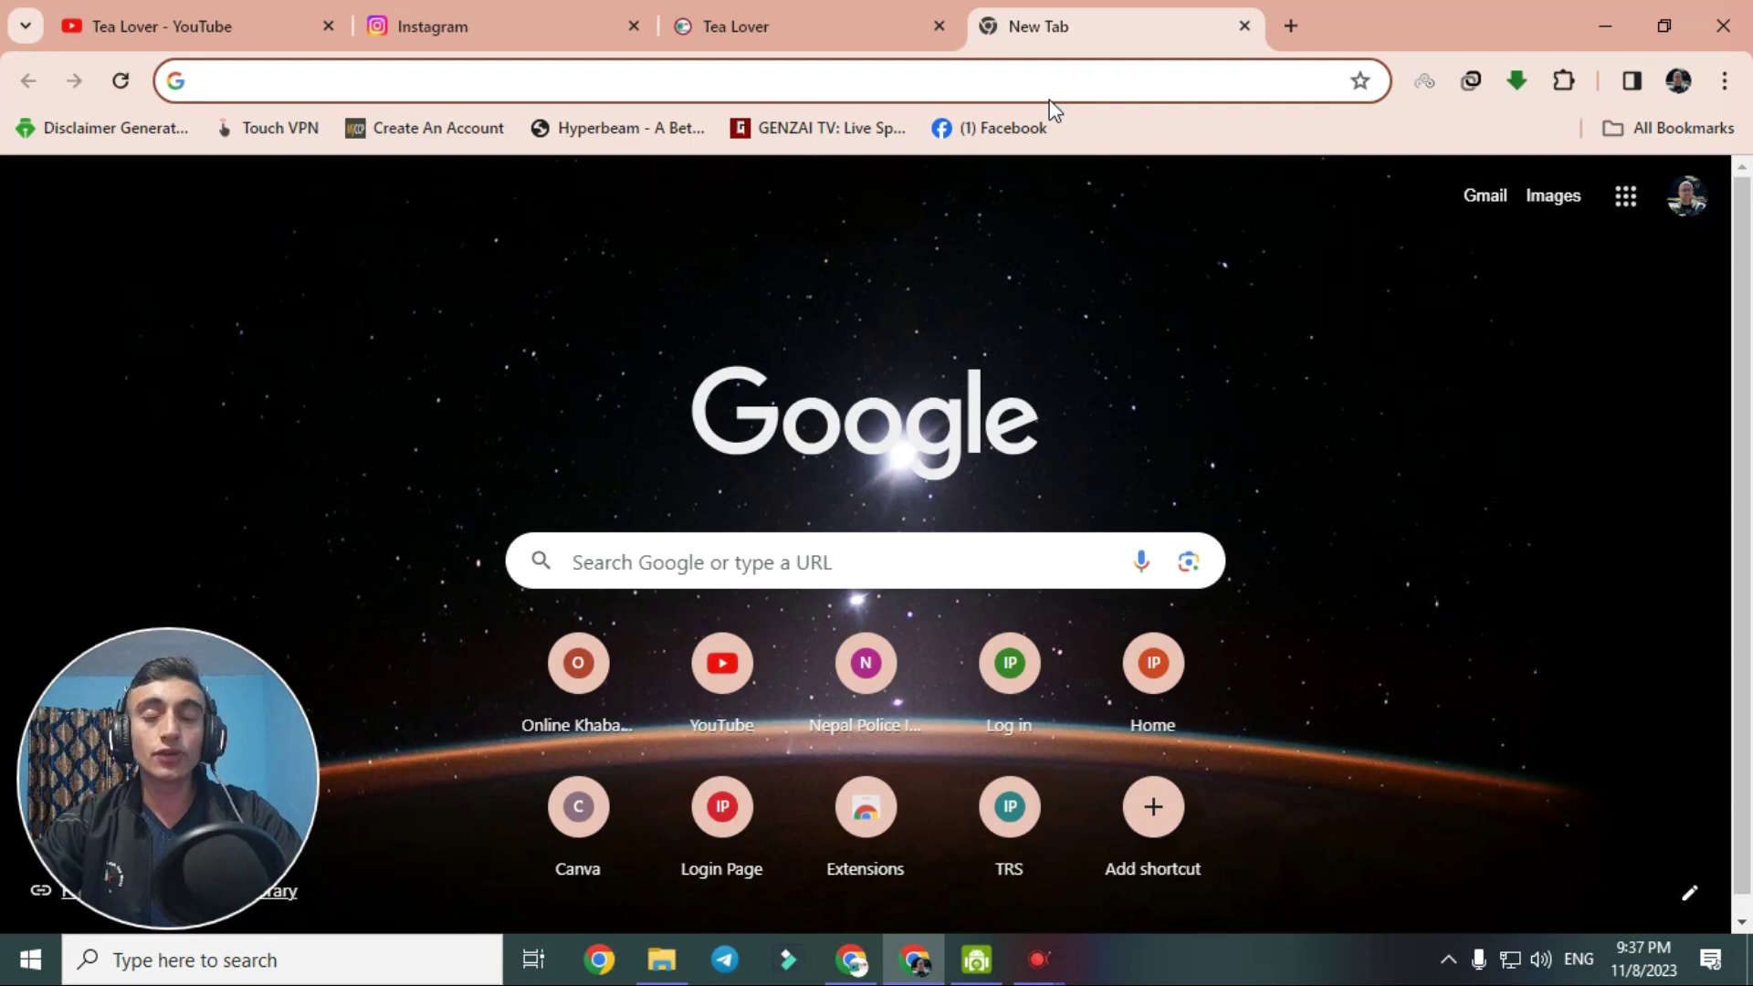
Paste 'seekahost' into the address bar and search for it.
{"action": "type", "text": "seekahost"}
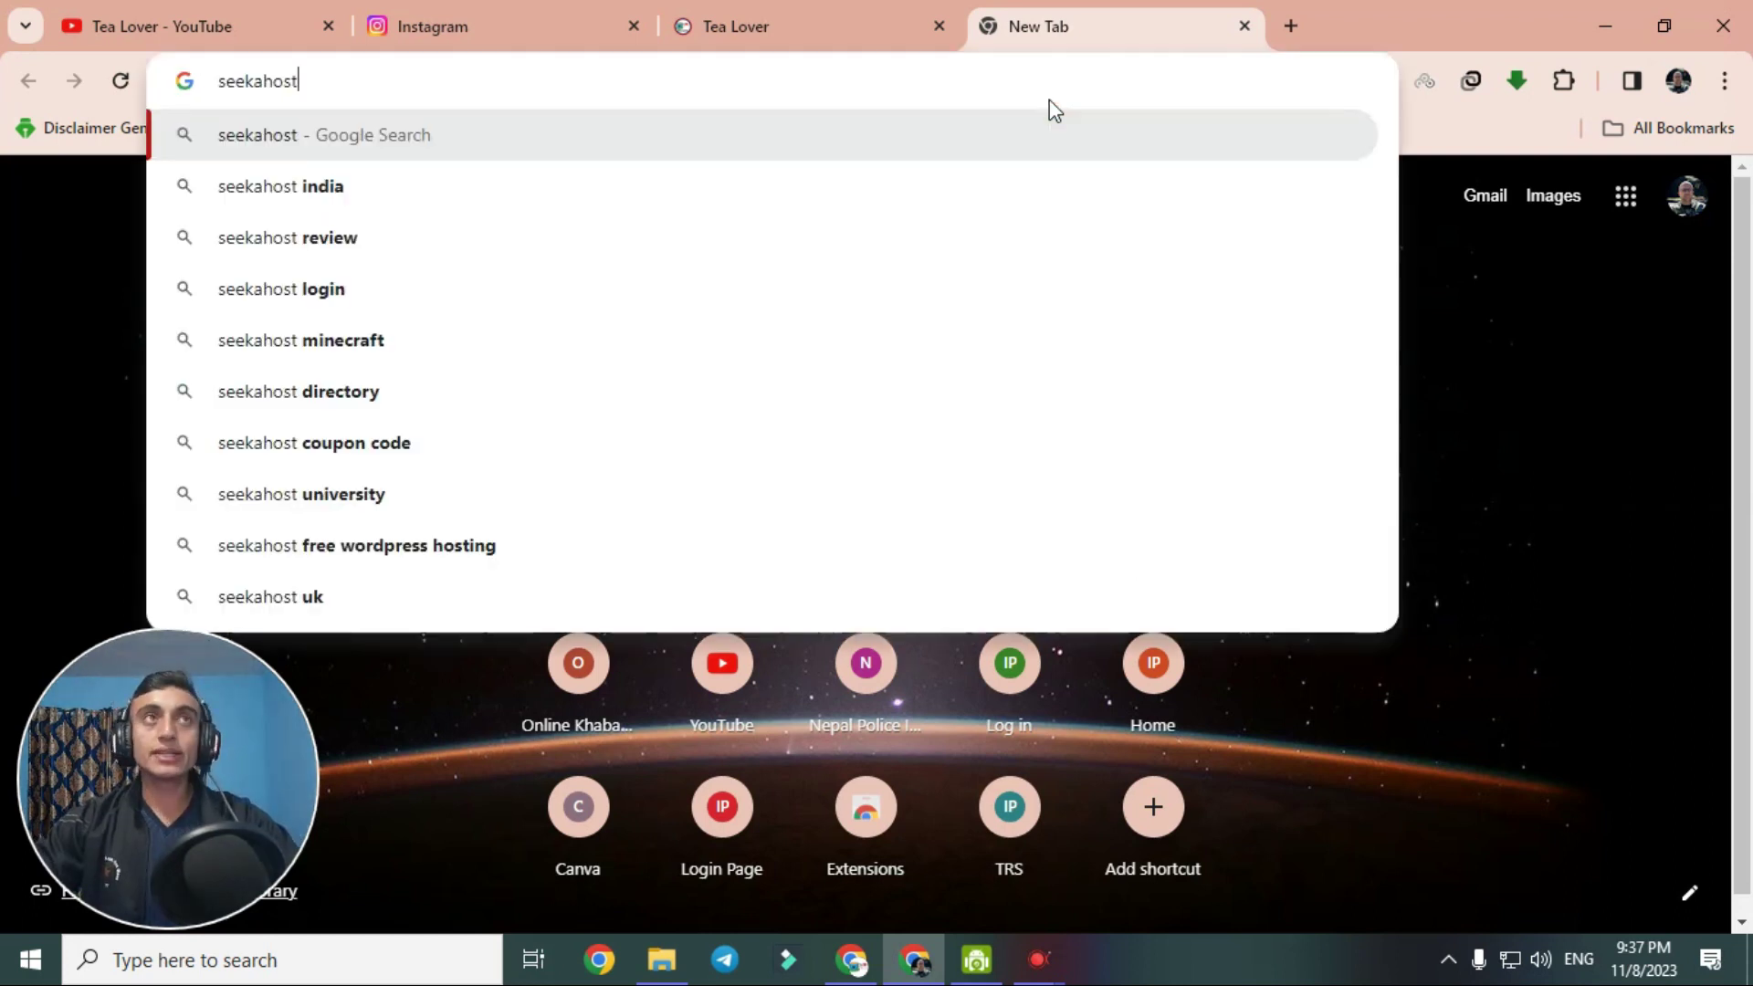
{"action": "key", "text": "Return"}
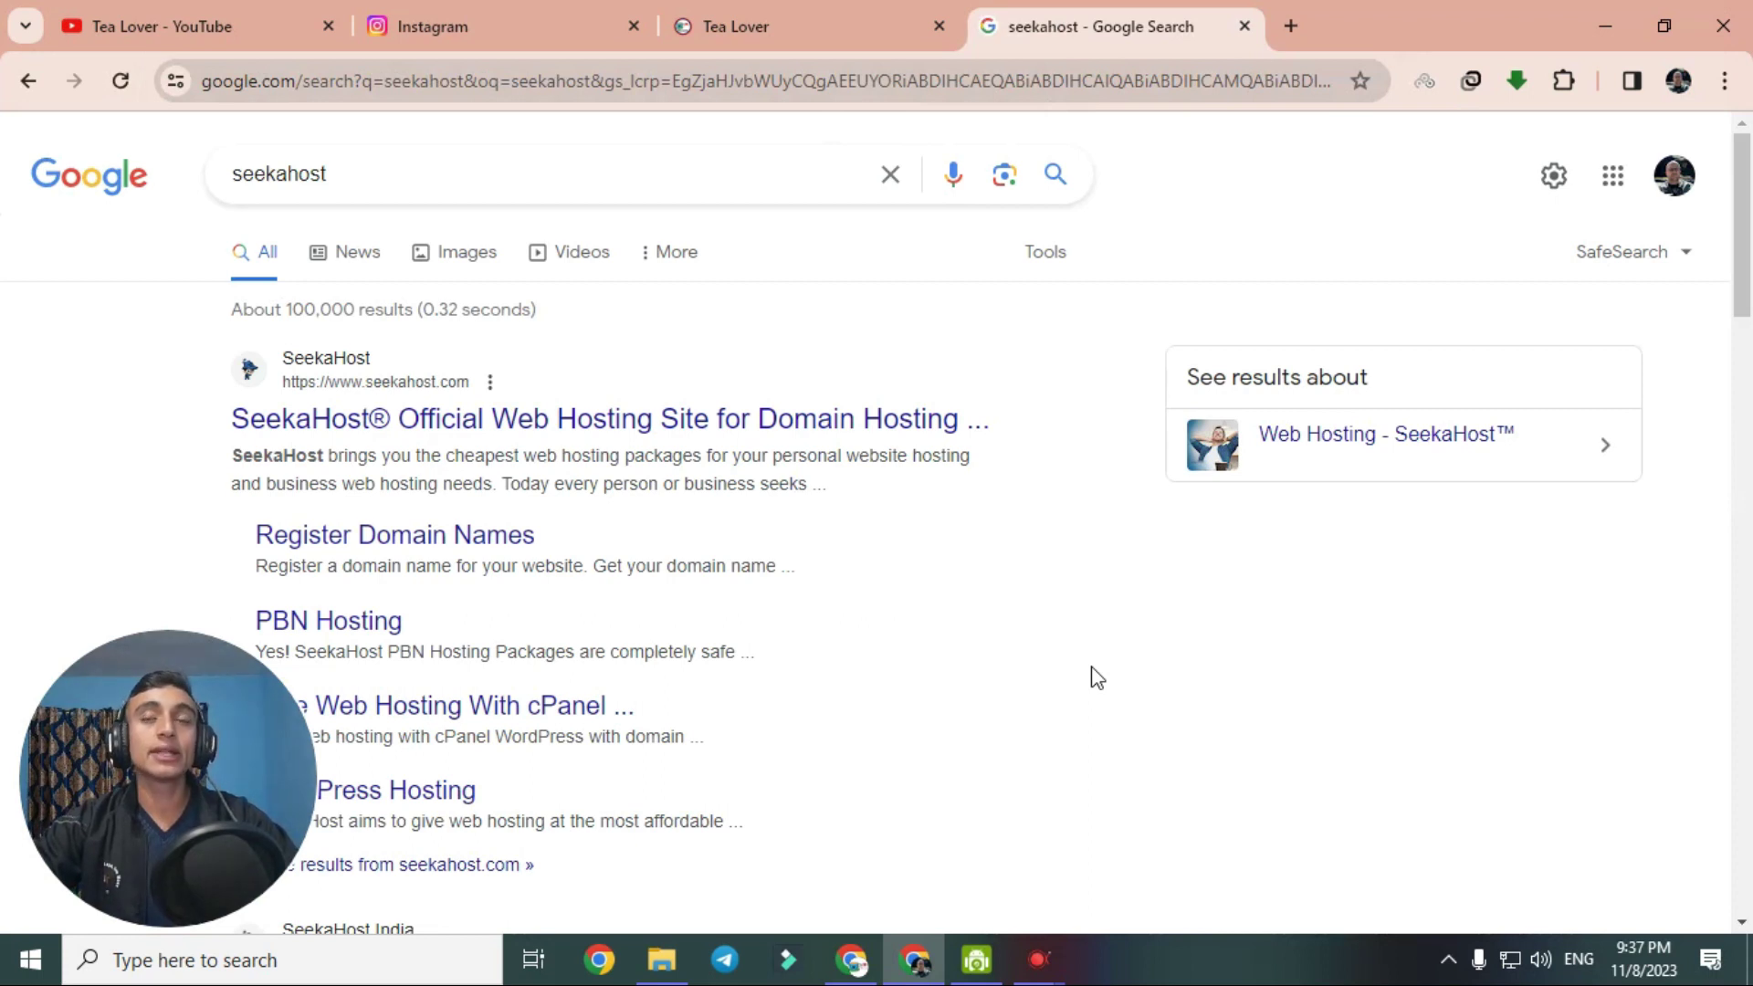
Open the official SeekaHost site from the Google results and scroll down its homepage.
{"action": "left_click", "coordinate": [622, 426]}
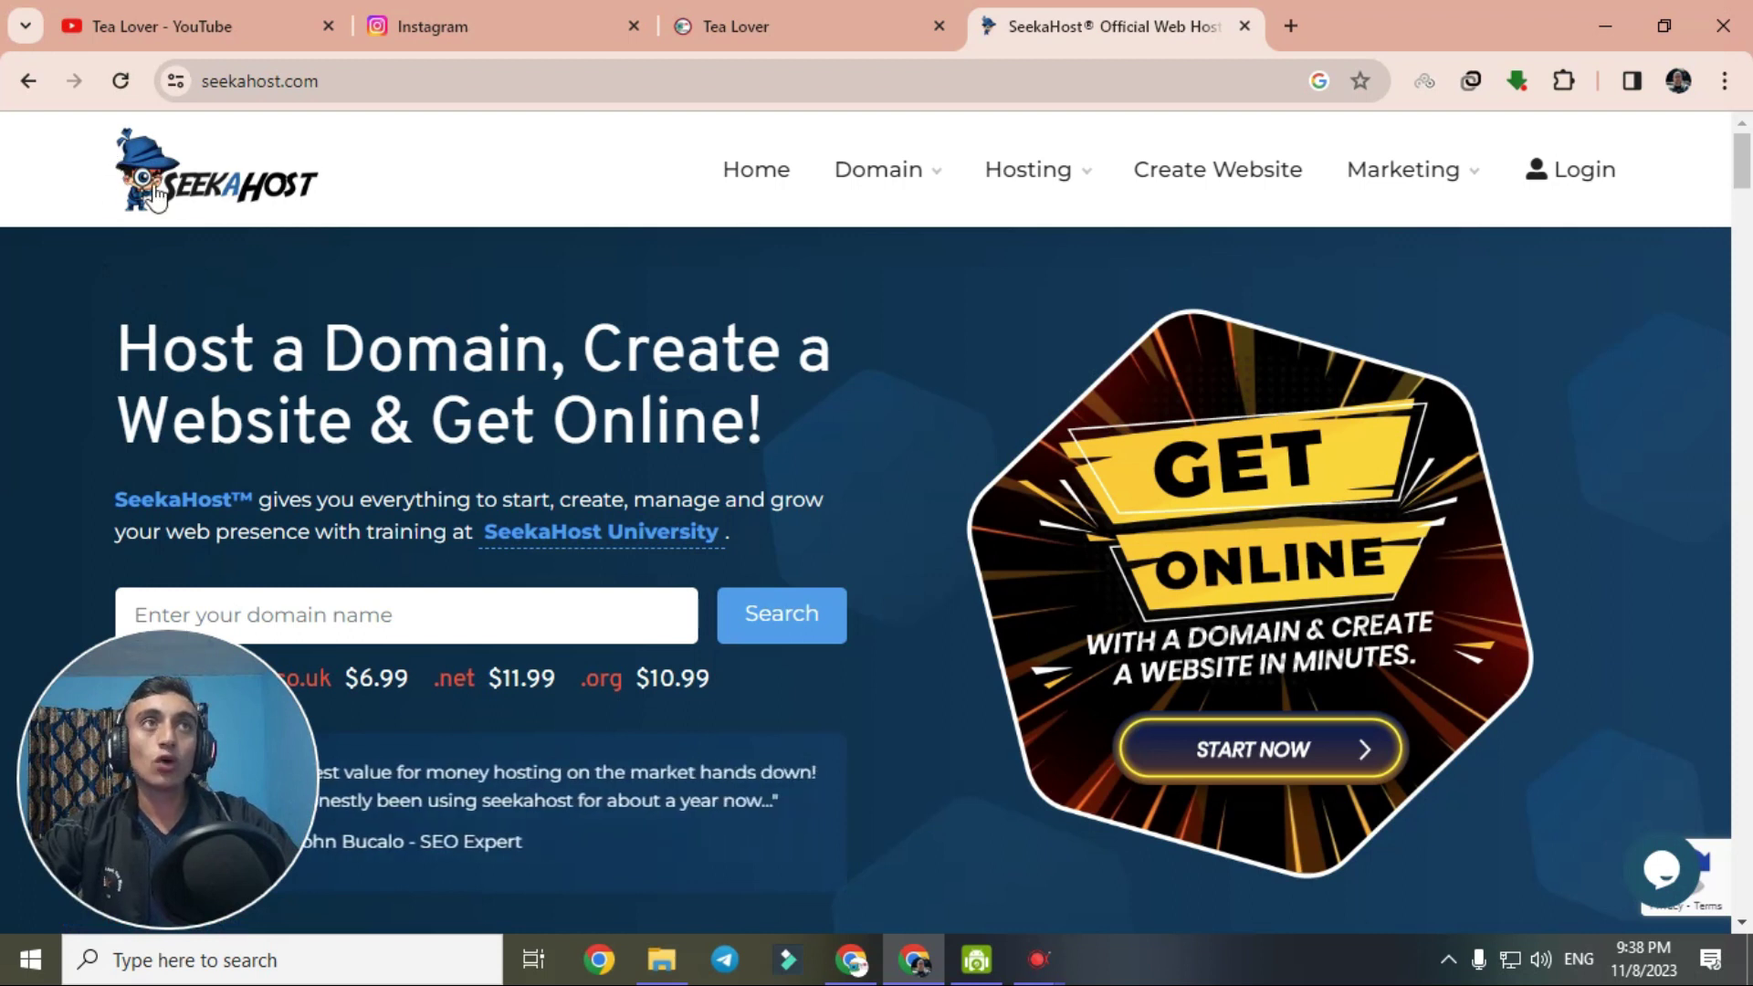
{"action": "scroll", "coordinate": [850, 279], "scroll_direction": "down", "scroll_amount": 5}
{"action": "scroll", "coordinate": [851, 278], "scroll_direction": "down", "scroll_amount": 15}
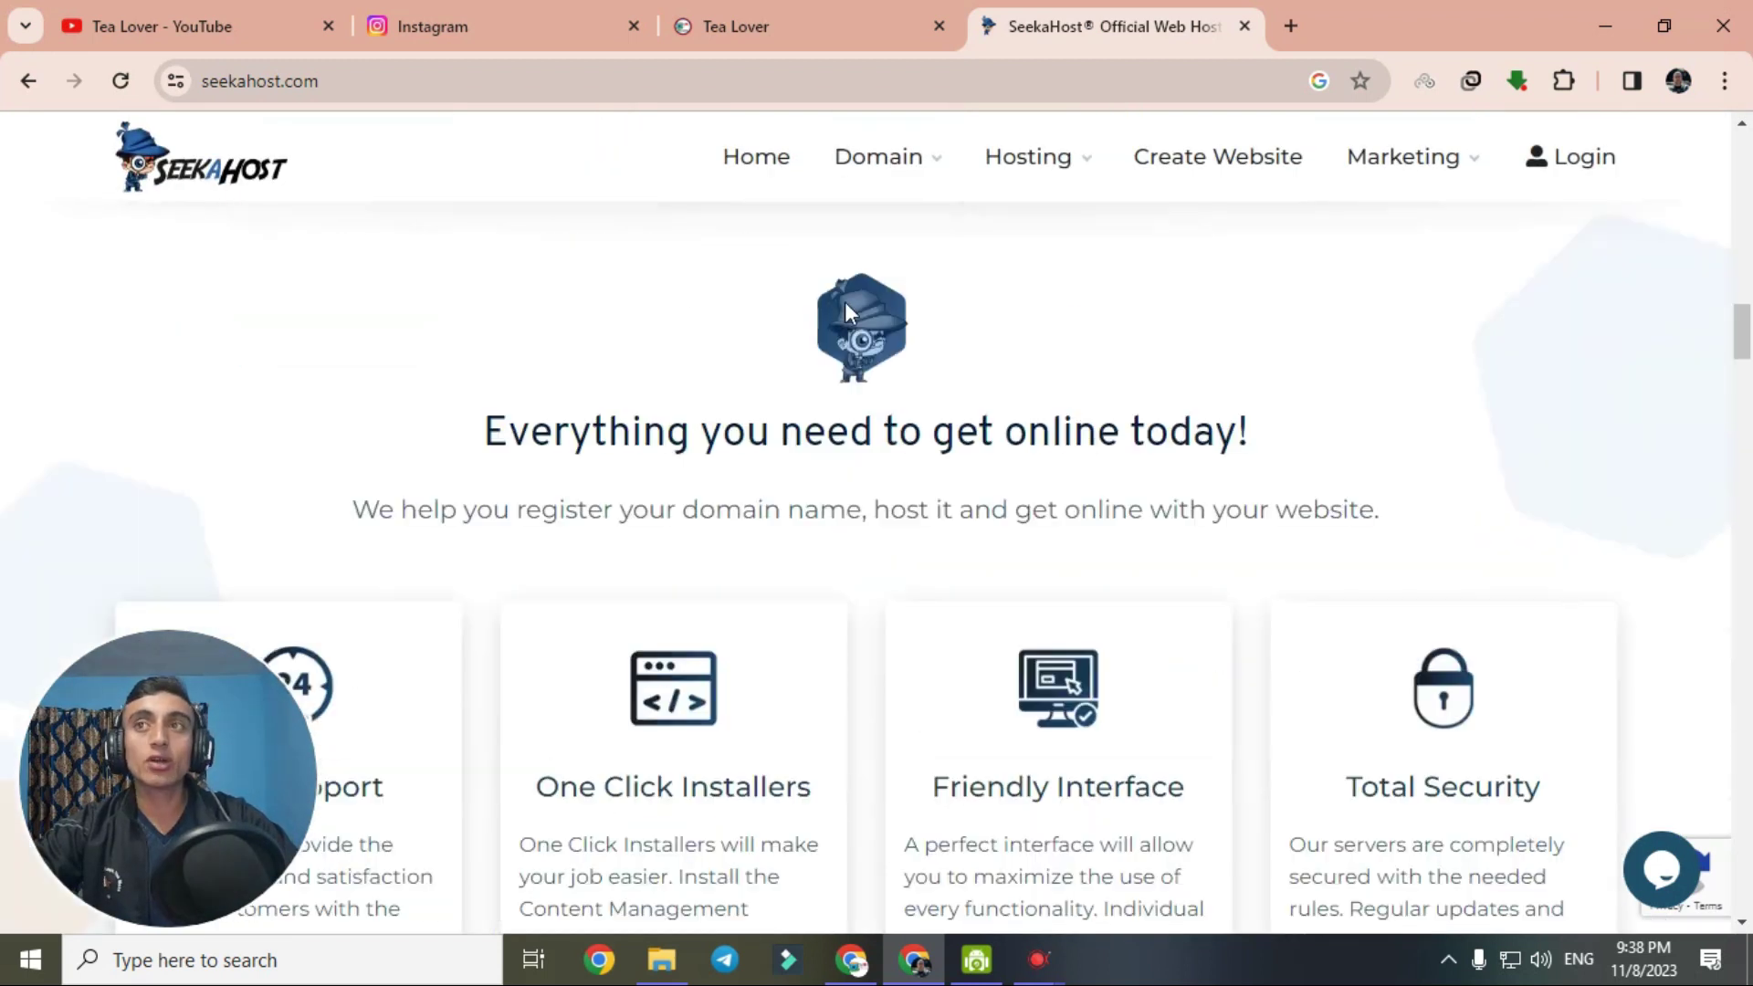
{"action": "scroll", "coordinate": [837, 343], "scroll_direction": "down", "scroll_amount": 2}
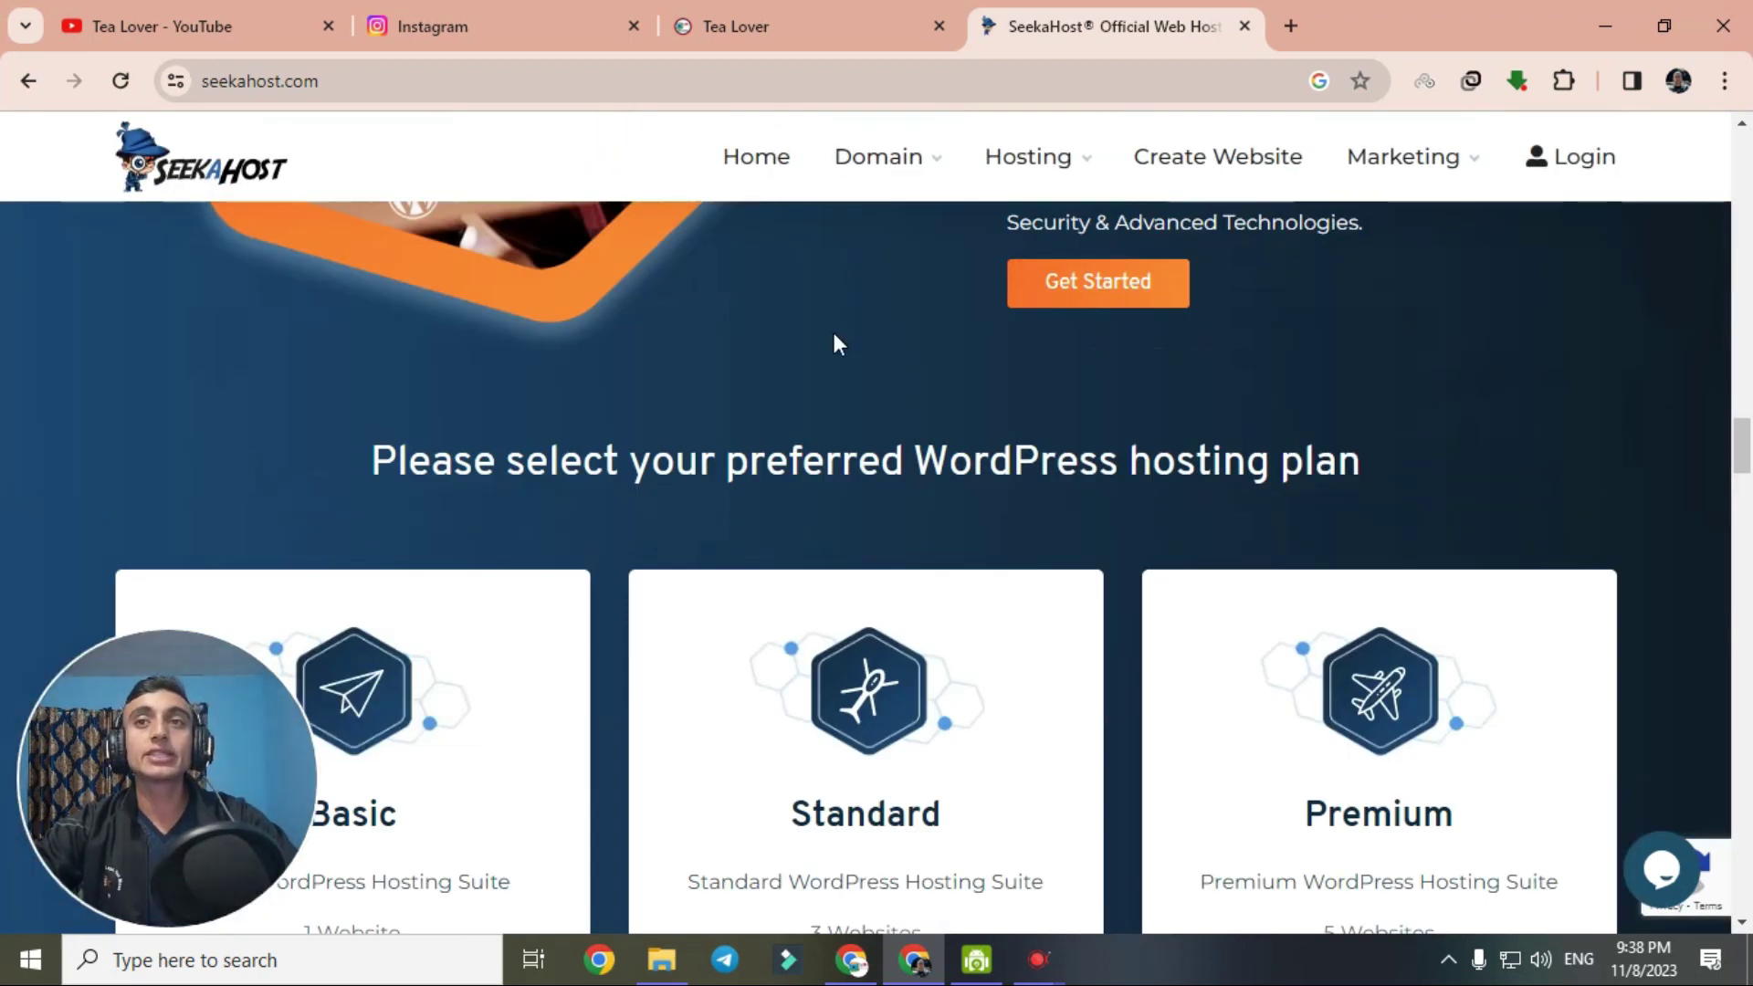
{"action": "scroll", "coordinate": [834, 334], "scroll_direction": "down", "scroll_amount": 8}
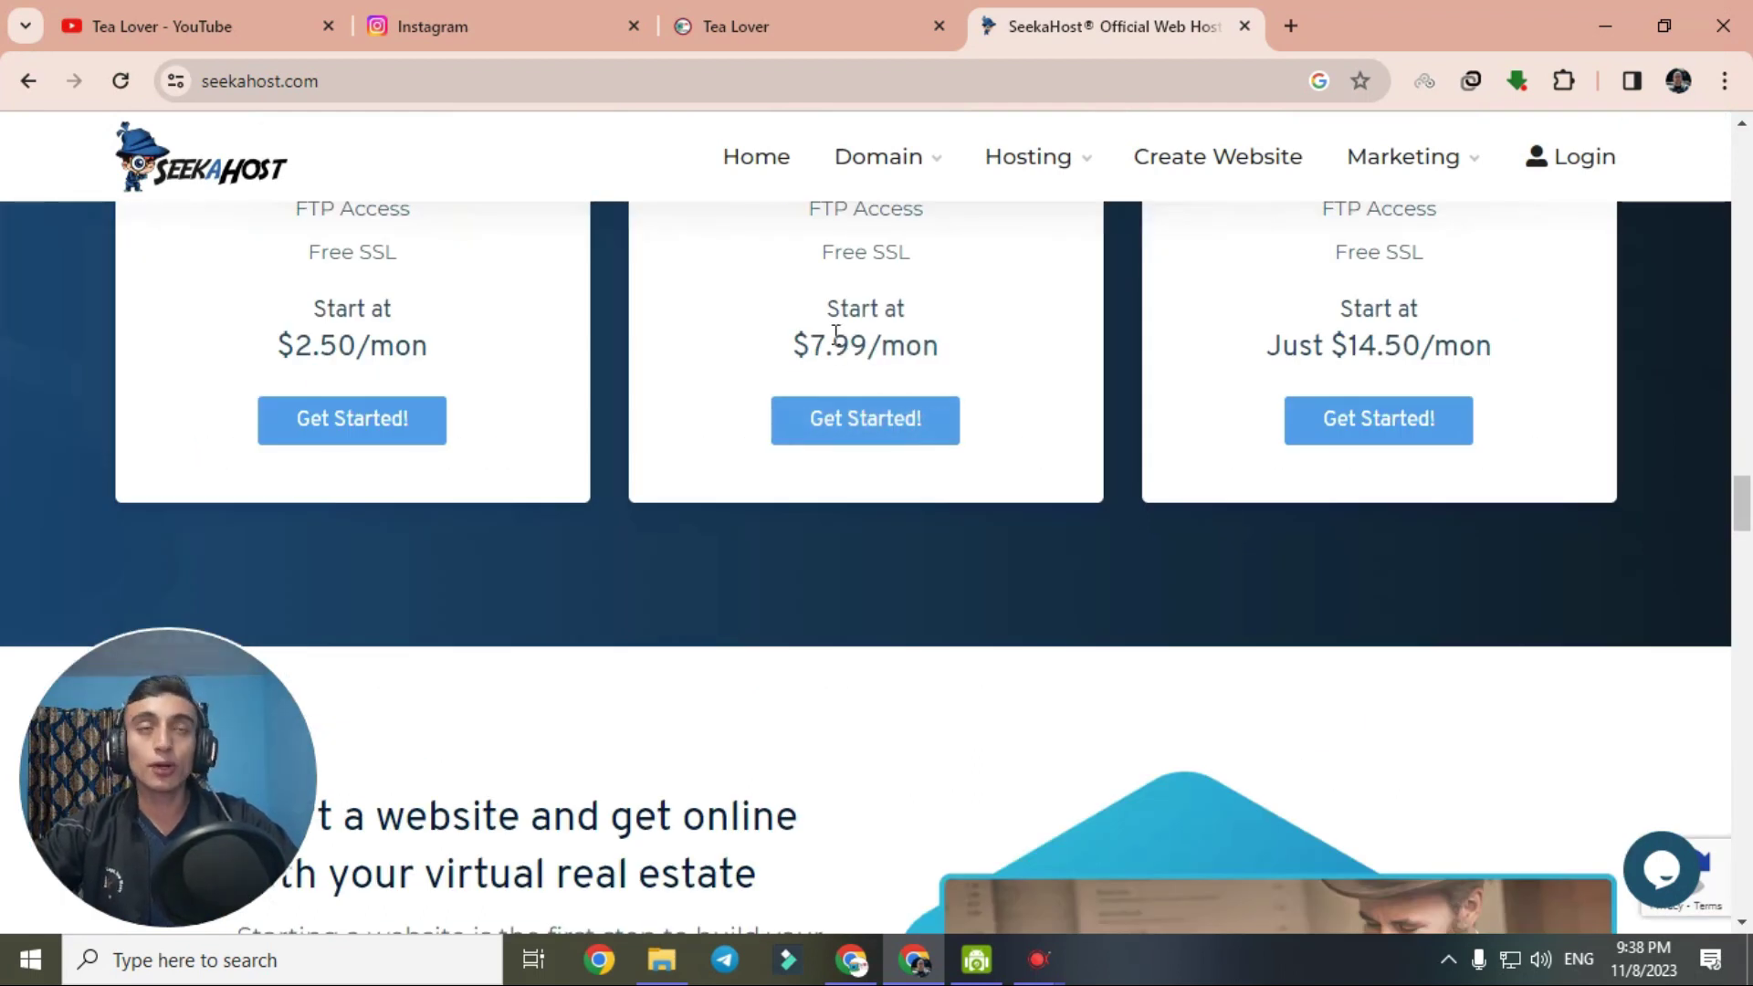
{"action": "scroll", "coordinate": [836, 334], "scroll_direction": "down", "scroll_amount": 10}
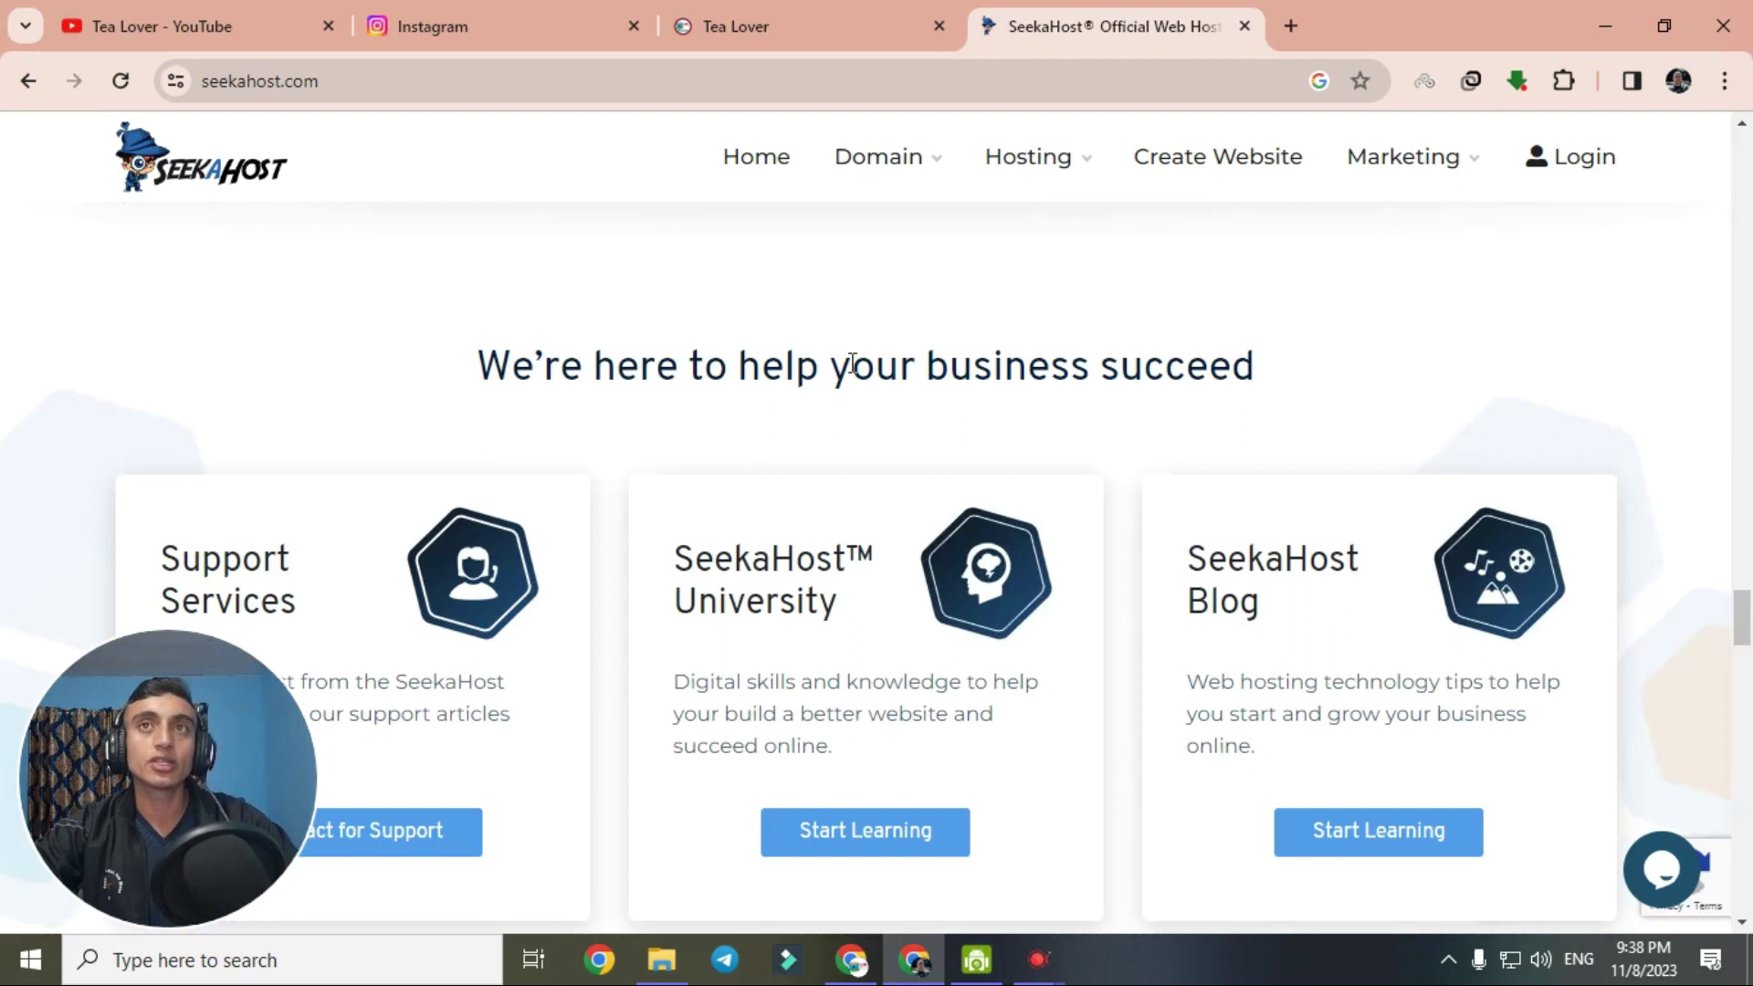
{"action": "scroll", "coordinate": [851, 364], "scroll_direction": "down", "scroll_amount": 15}
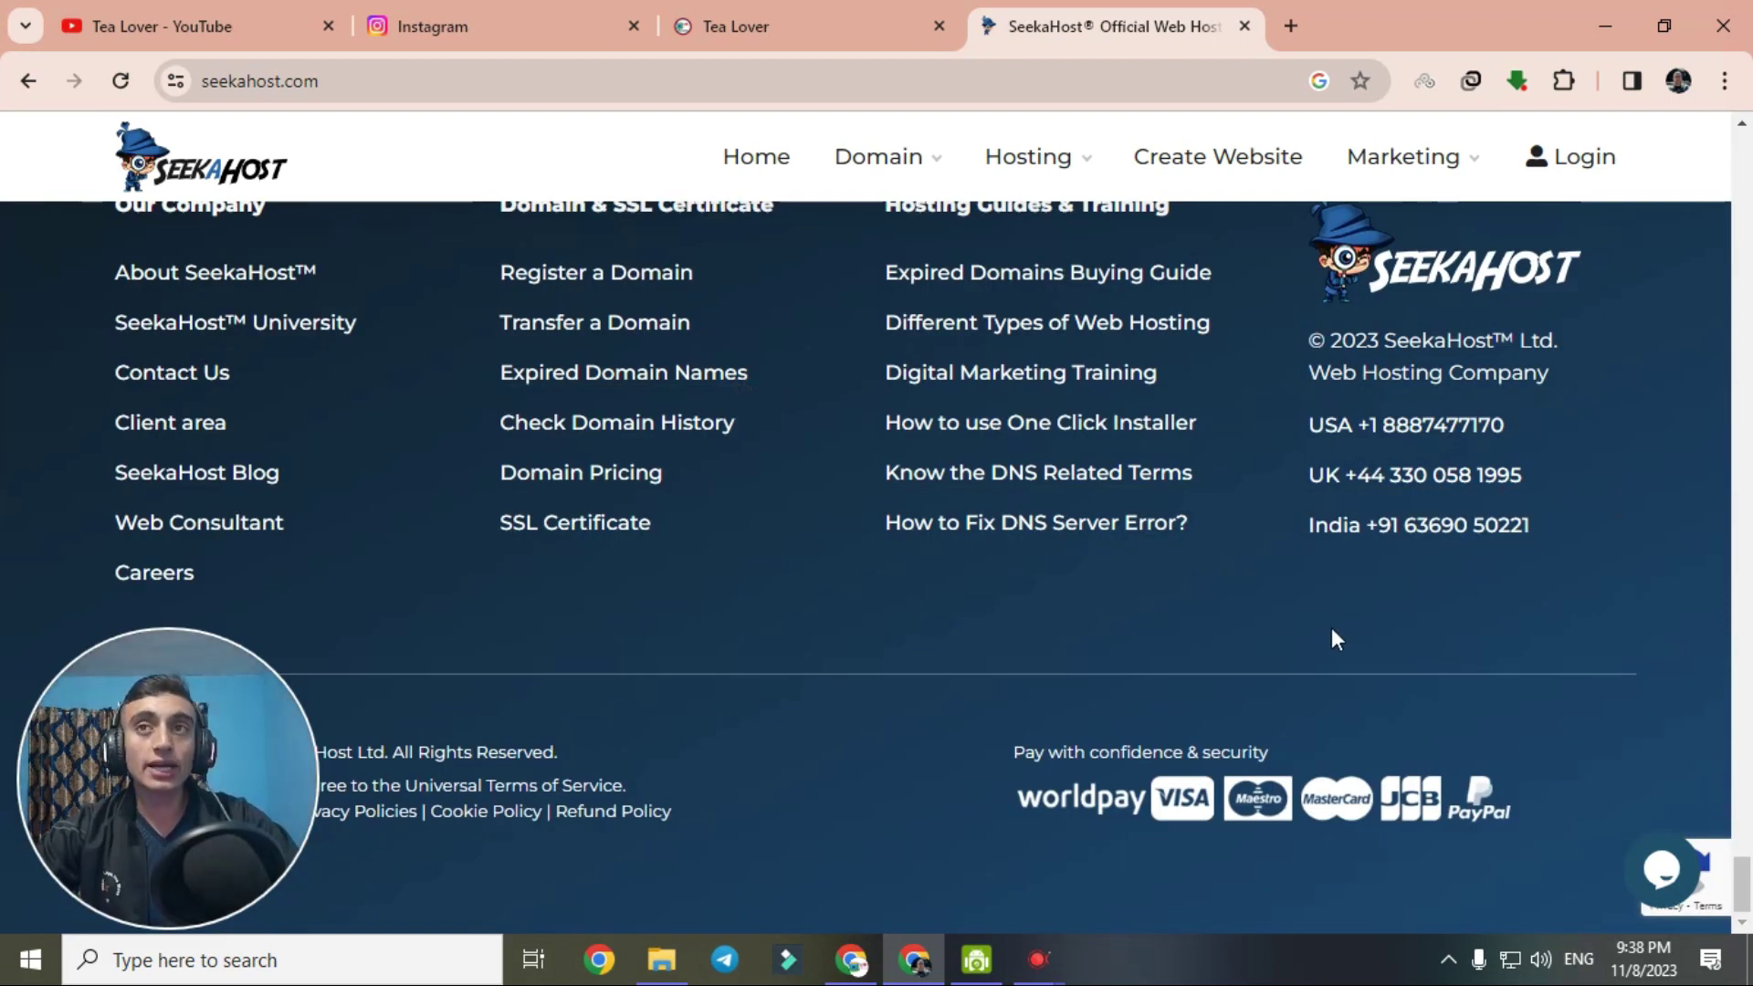
Check the footer support phone numbers, then return to the Personal, Business and VPS plan cards.
{"action": "left_click_drag", "start_coordinate": [1262, 430], "coordinate": [1569, 579]}
{"action": "left_click", "coordinate": [1568, 579]}
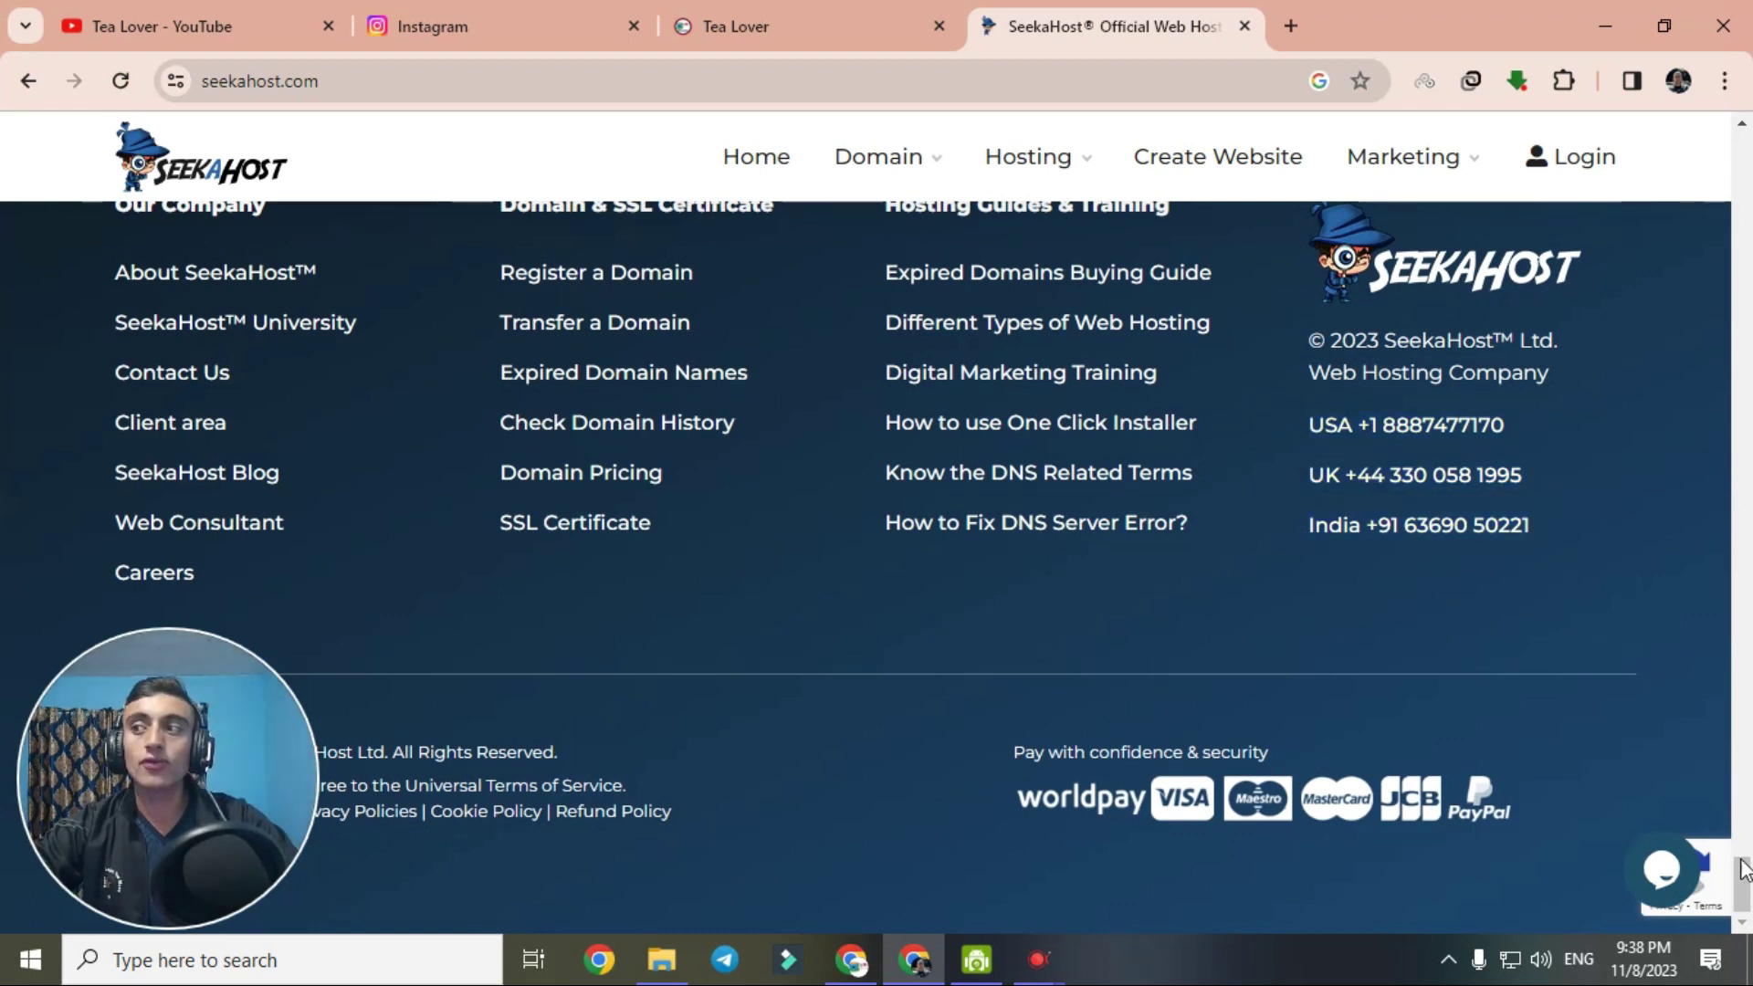
{"action": "left_click_drag", "start_coordinate": [1743, 884], "coordinate": [1747, 226]}
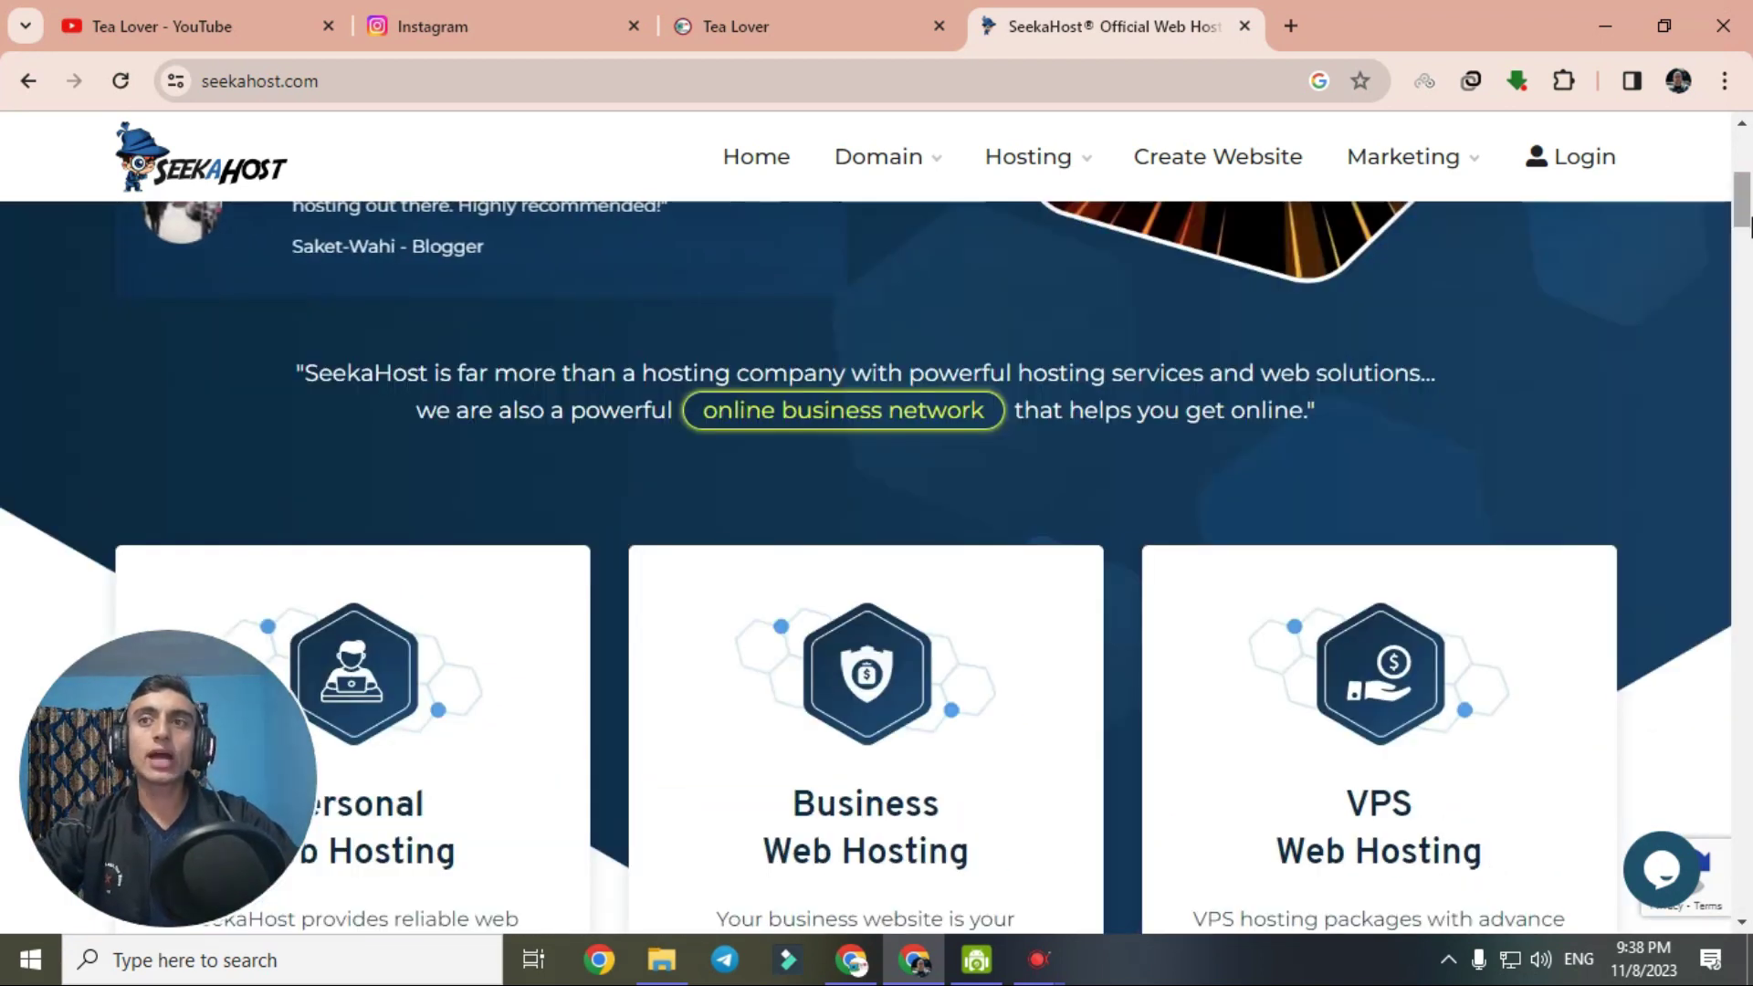
{"action": "scroll", "coordinate": [1748, 228], "scroll_direction": "down", "scroll_amount": 3}
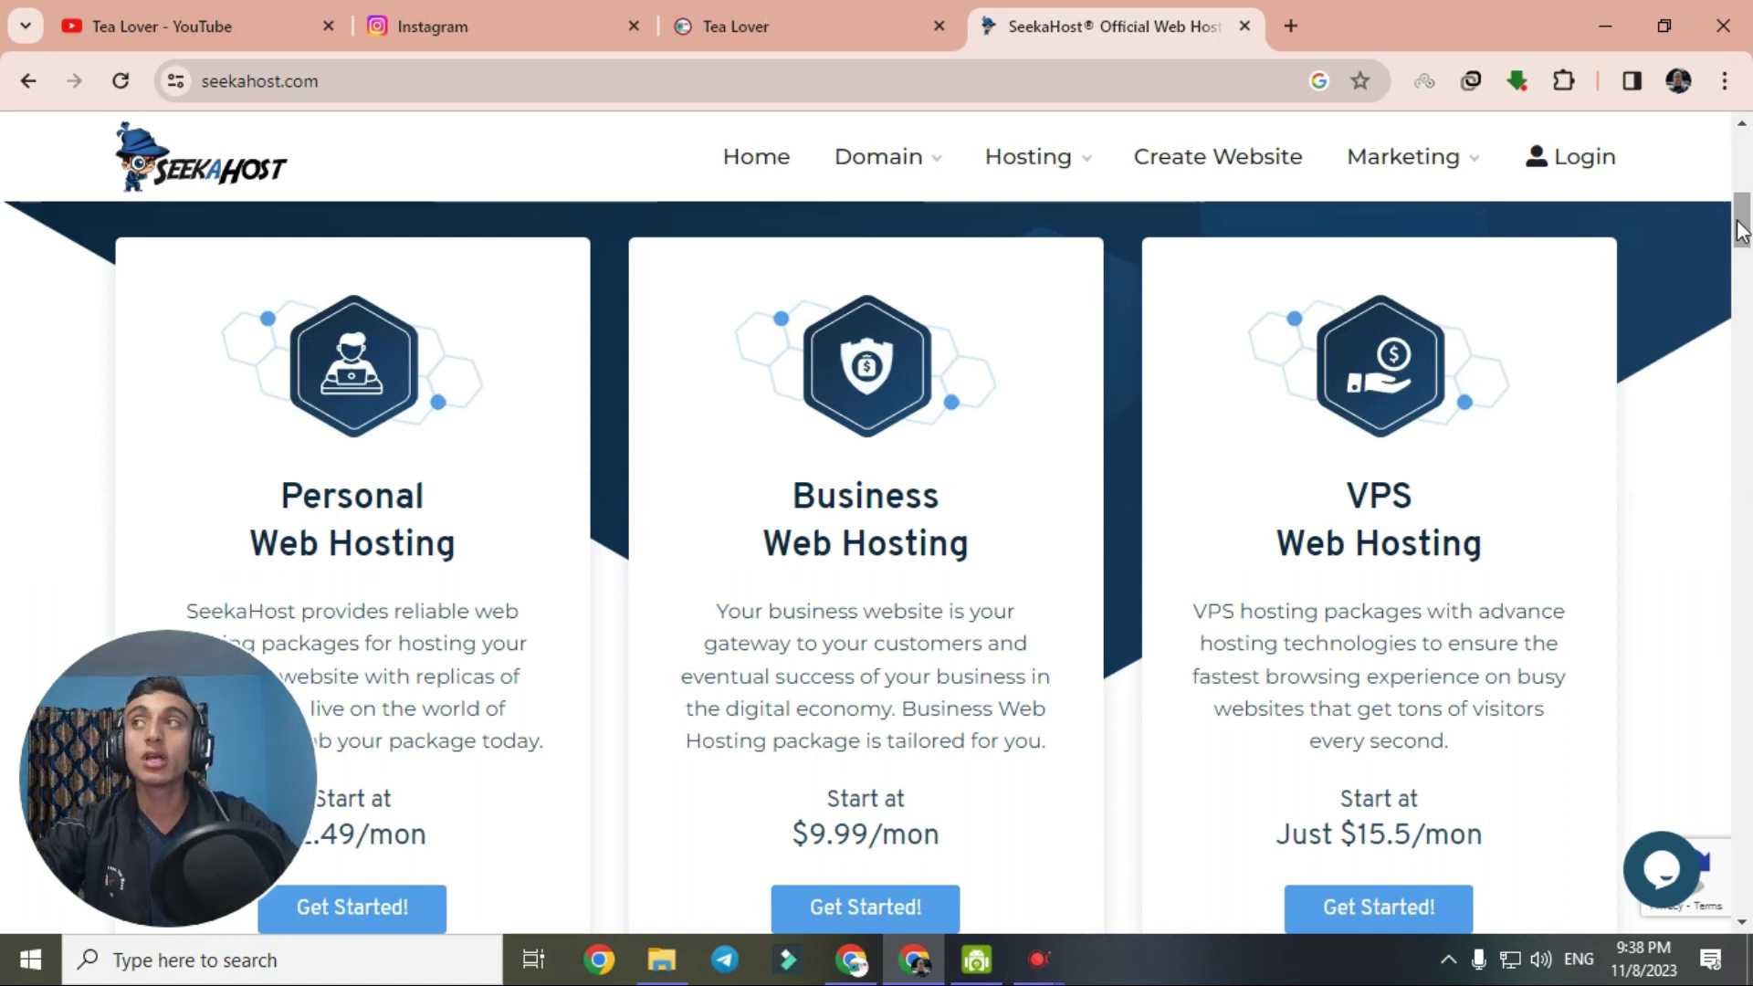
{"action": "scroll", "coordinate": [1747, 233], "scroll_direction": "down", "scroll_amount": 3}
{"action": "scroll", "coordinate": [1747, 242], "scroll_direction": "down", "scroll_amount": 1}
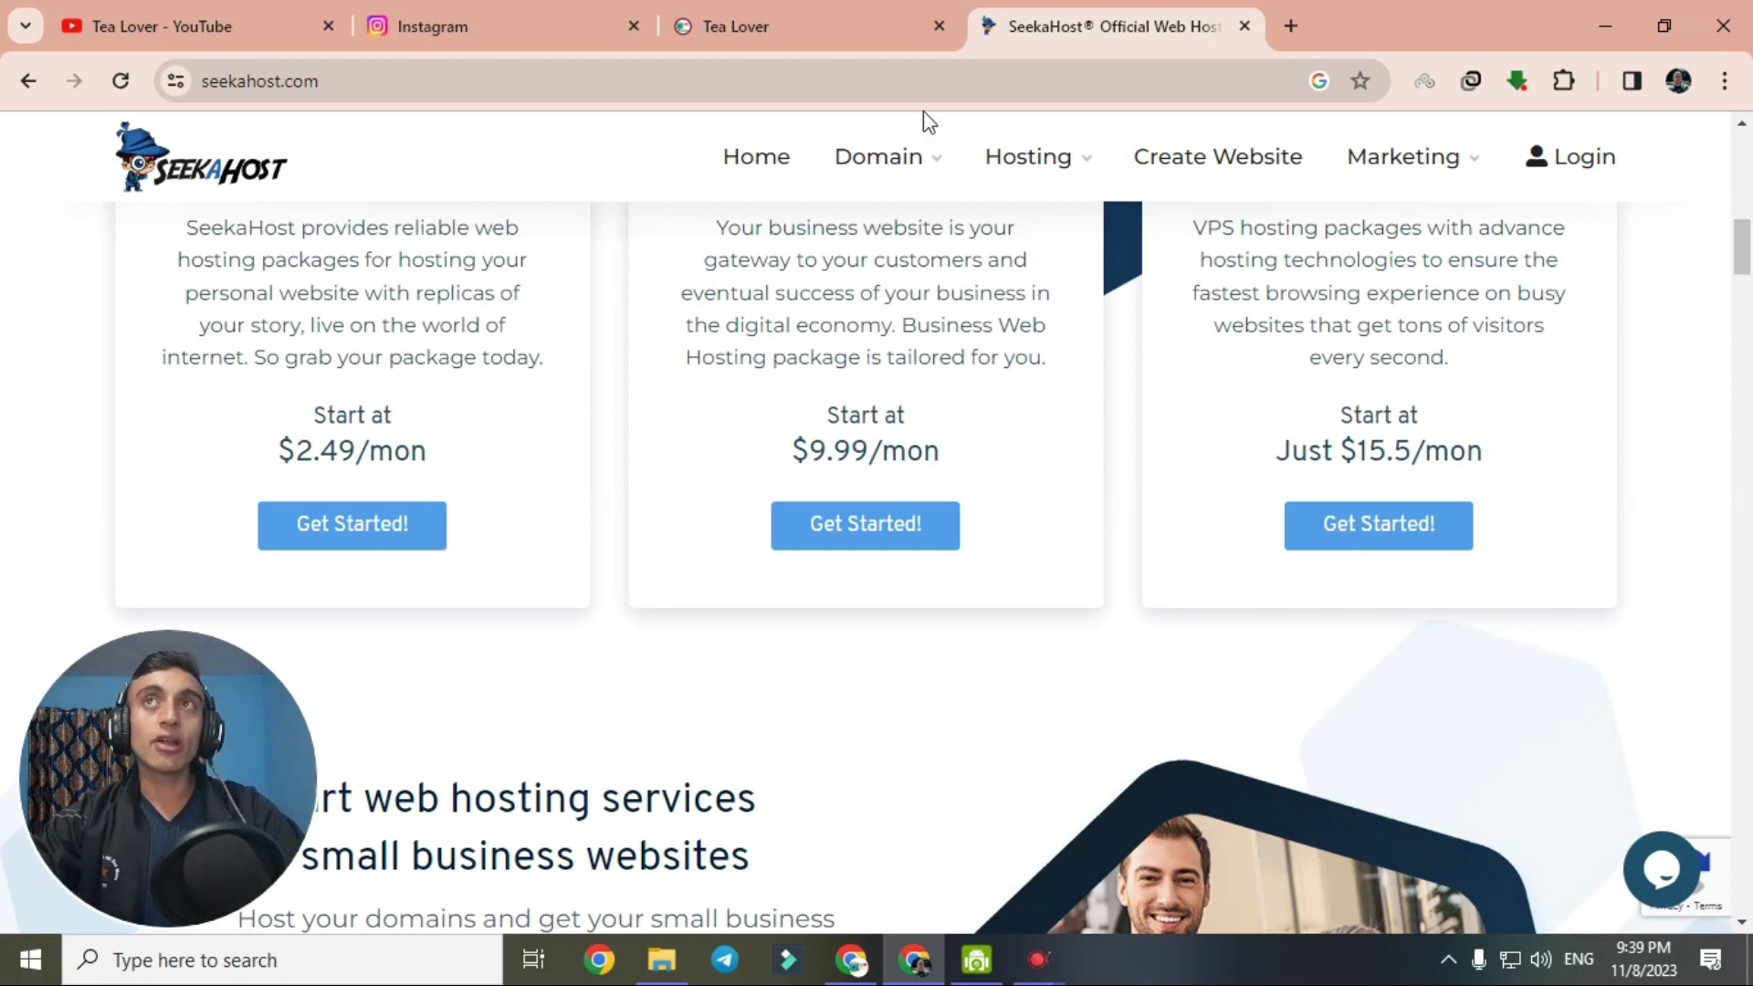
Bring up the Hosting dropdown menu in SeekaHost's top navigation bar.
{"action": "mouse_move", "coordinate": [1018, 187]}
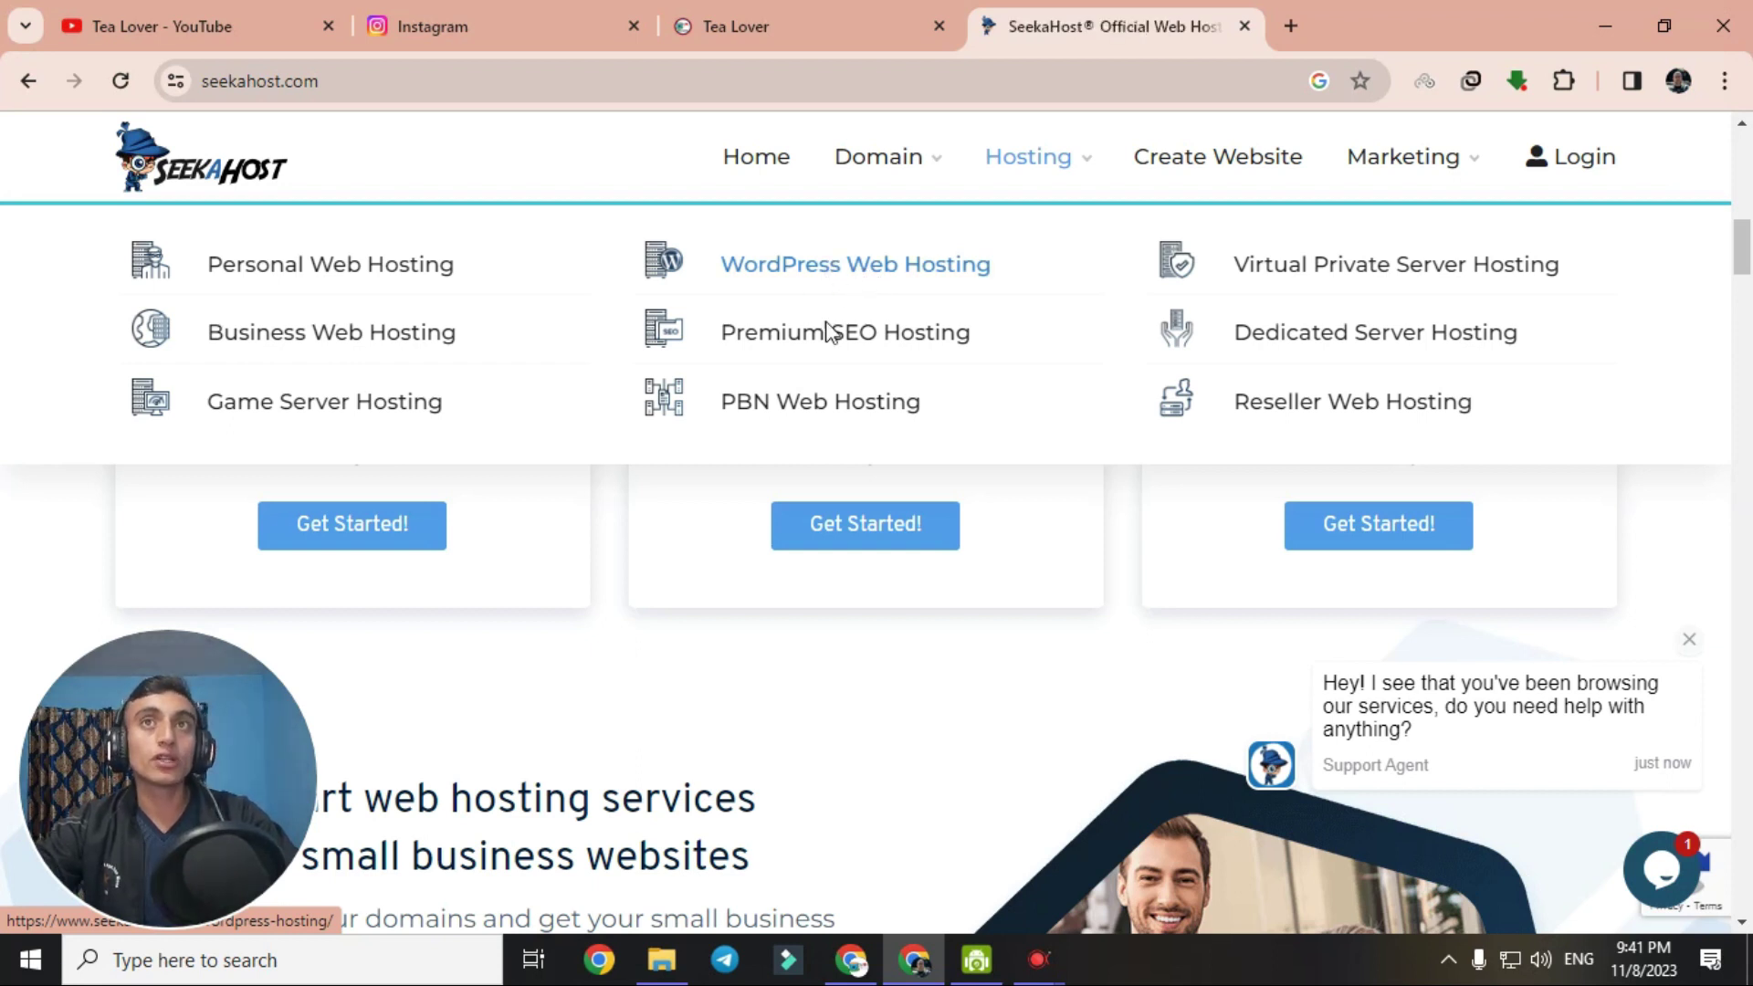
Go to WordPress Web Hosting, reaching the free plan page offering 500MB space.
{"action": "left_click", "coordinate": [803, 273]}
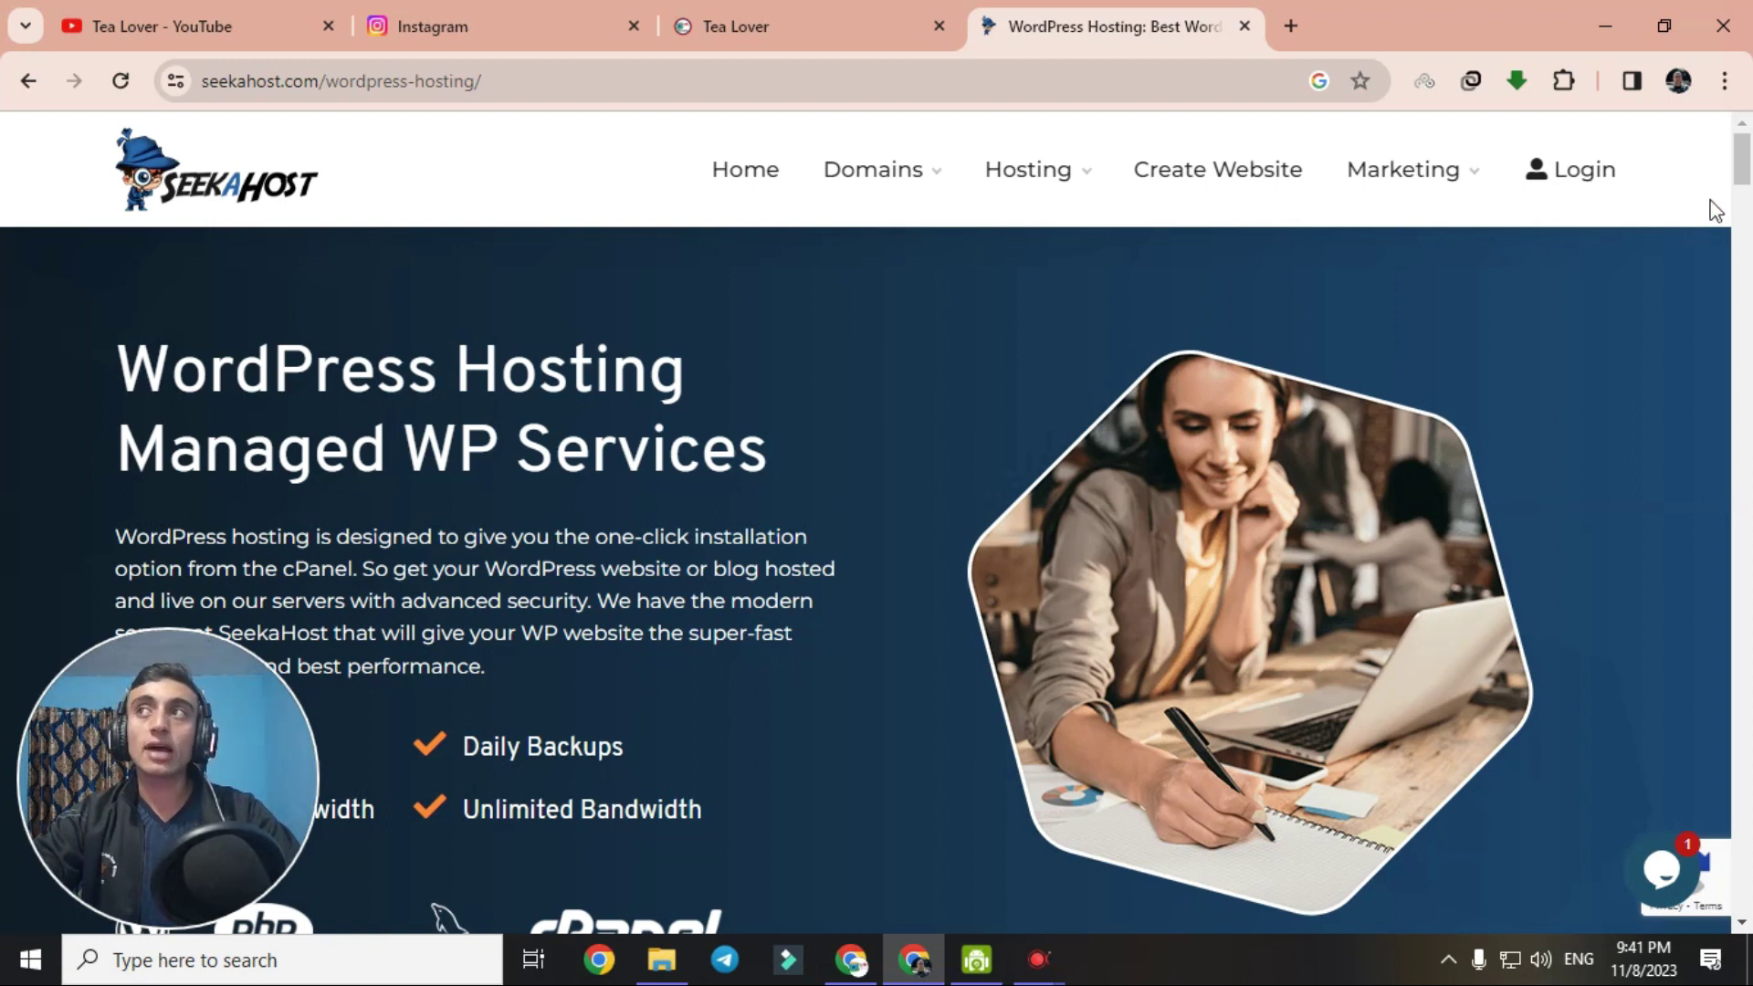
{"action": "left_click_drag", "start_coordinate": [1744, 171], "coordinate": [1745, 180]}
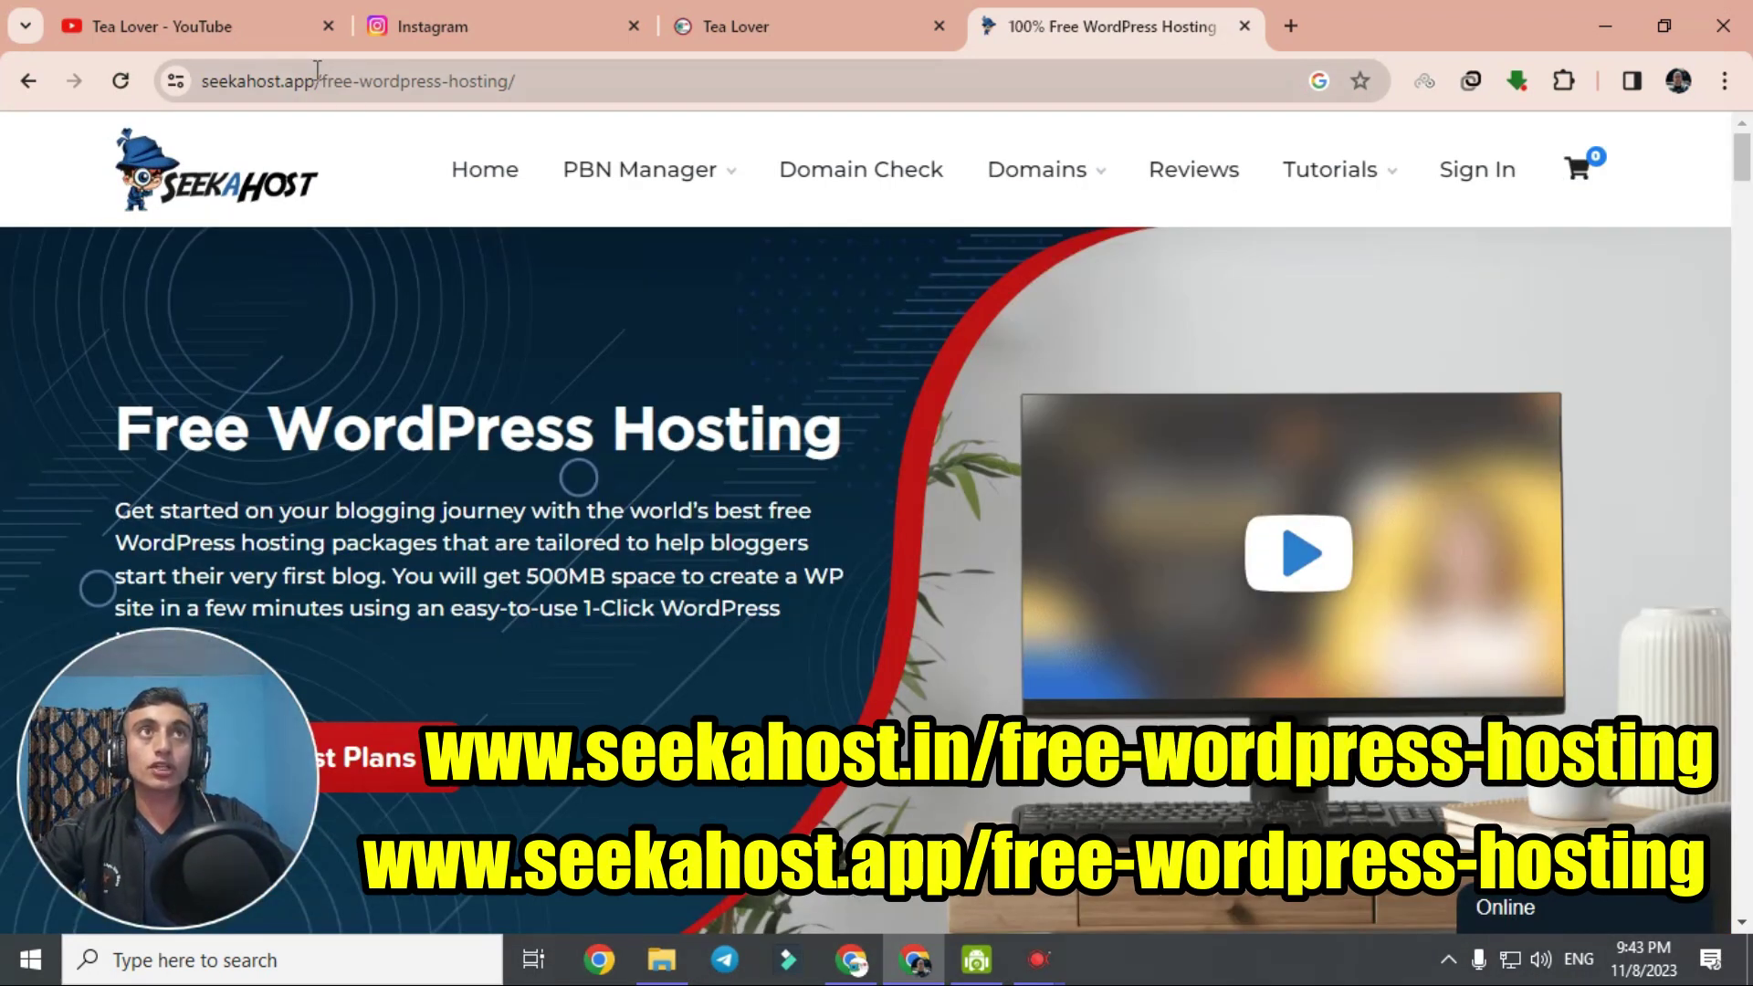
Highlight the free-wordpress page address and the Free WordPress Hosting Features heading while scrolling down.
{"action": "left_click_drag", "start_coordinate": [321, 81], "coordinate": [516, 99]}
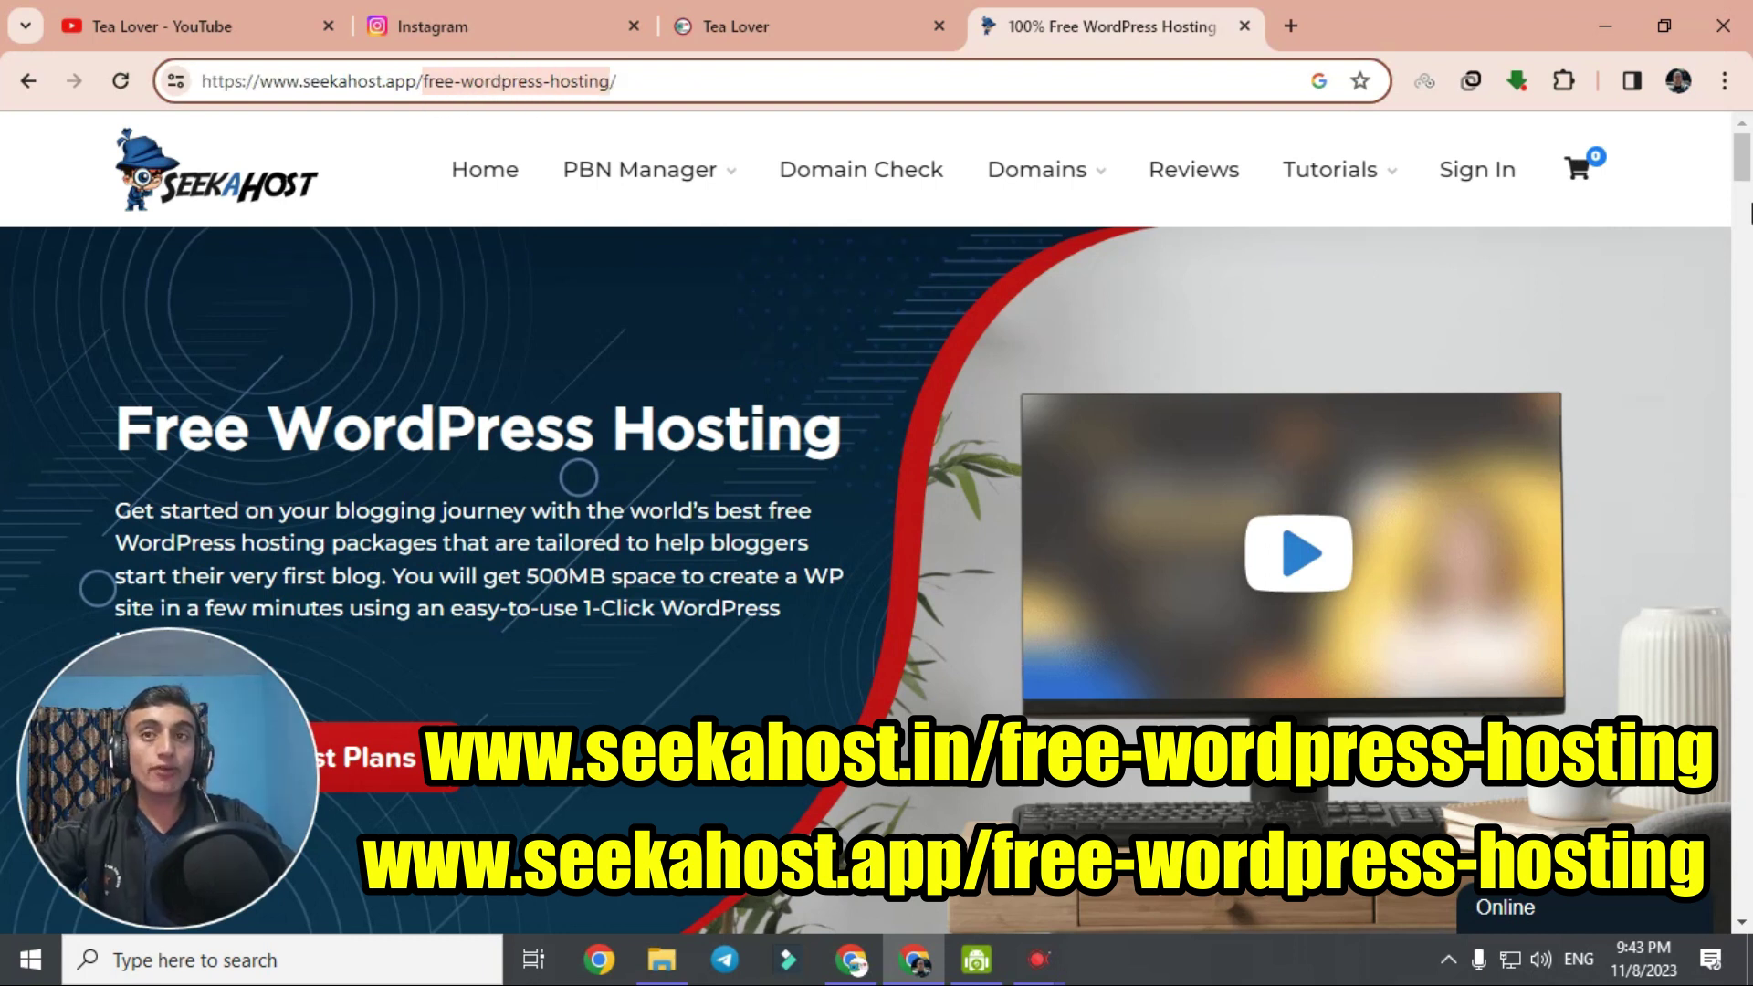
{"action": "left_click_drag", "start_coordinate": [1742, 173], "coordinate": [1745, 351]}
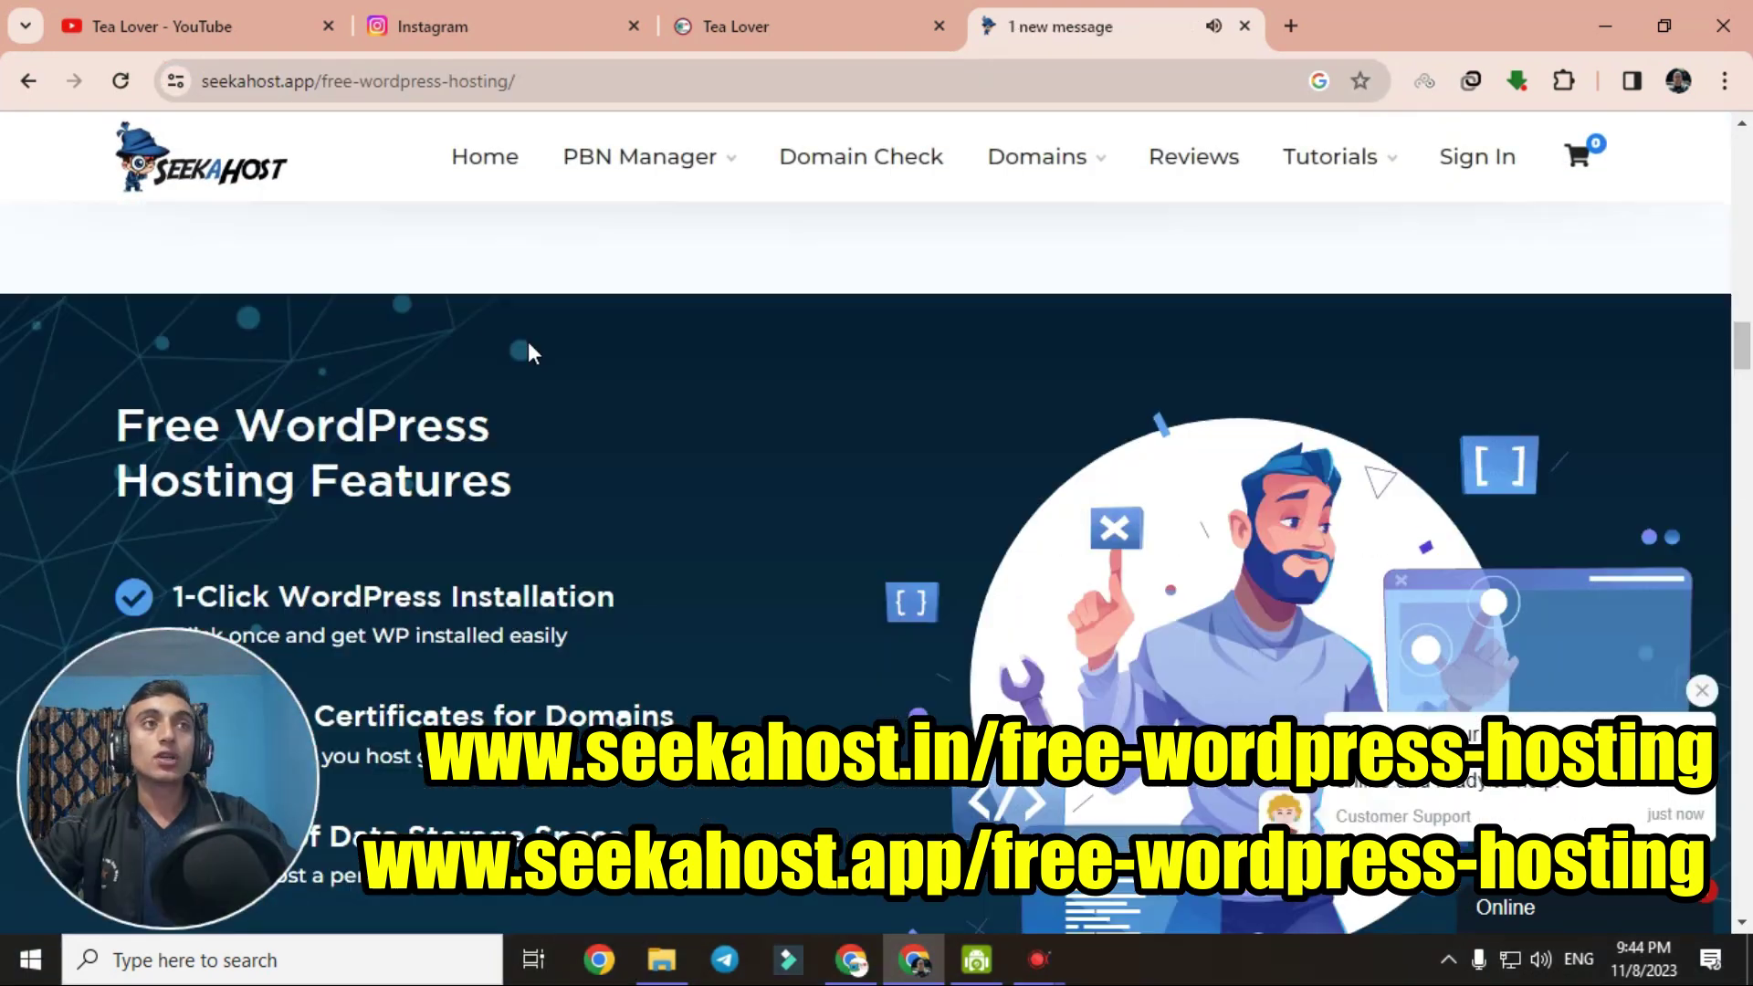
{"action": "left_click_drag", "start_coordinate": [116, 415], "coordinate": [520, 496]}
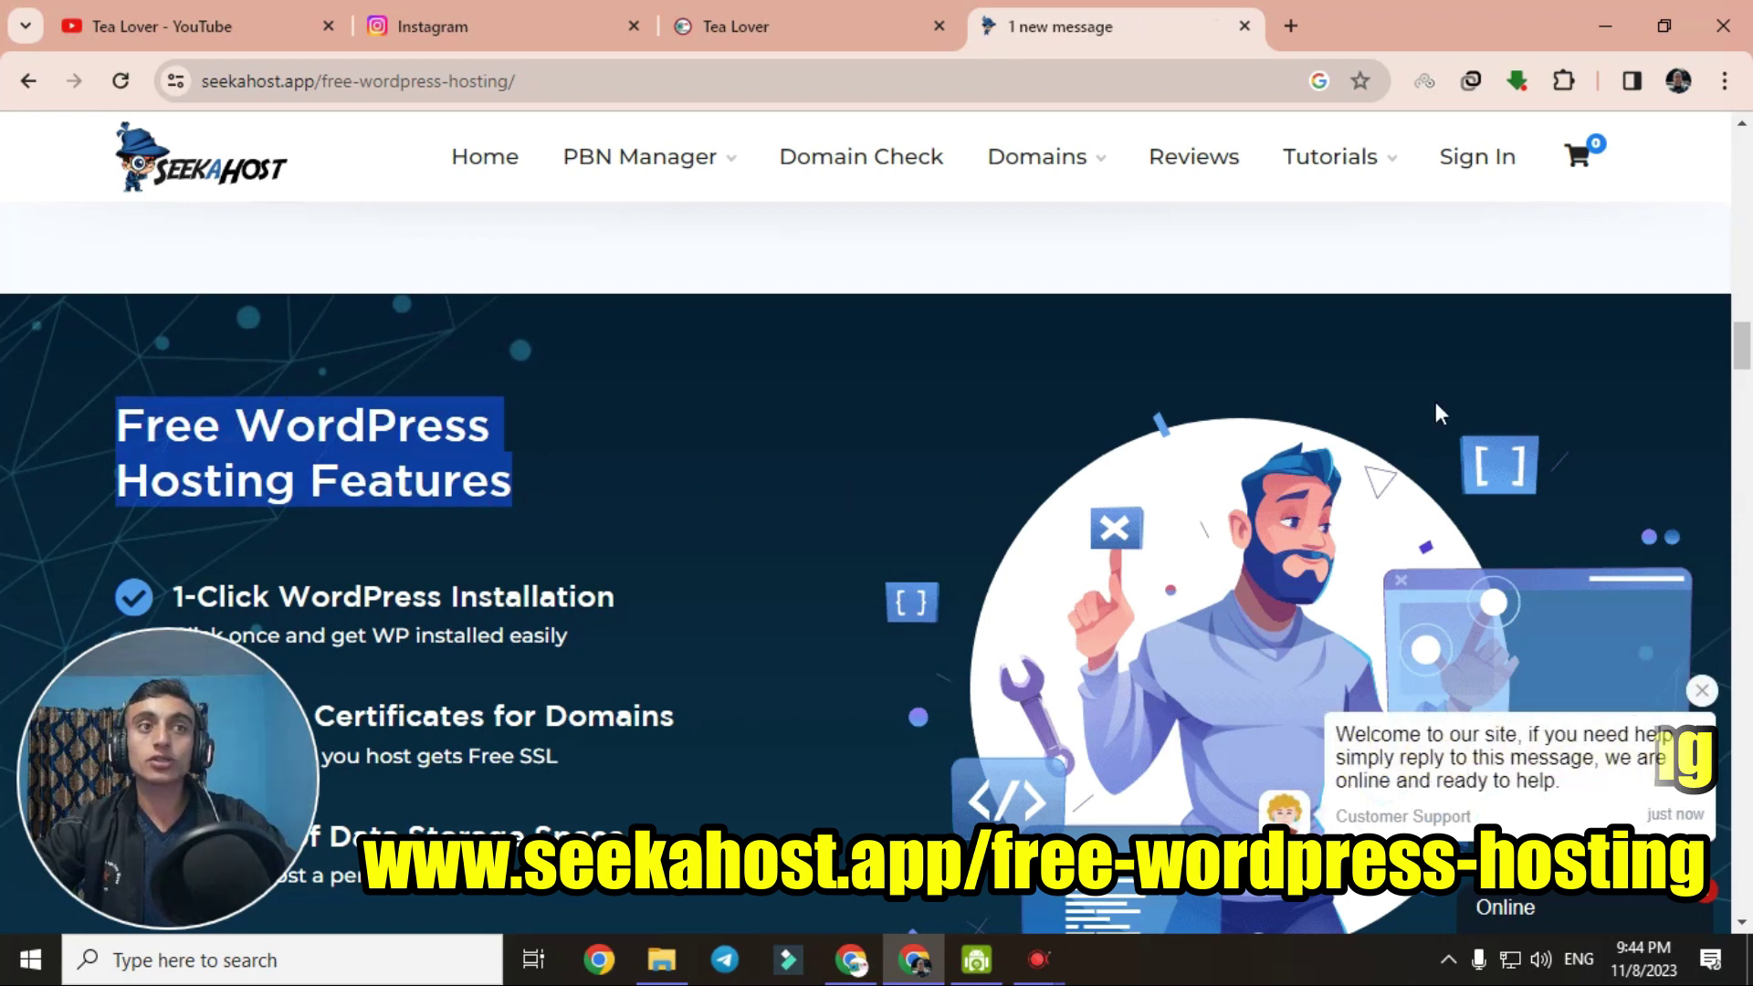
{"action": "scroll", "coordinate": [838, 468], "scroll_direction": "down", "scroll_amount": 2}
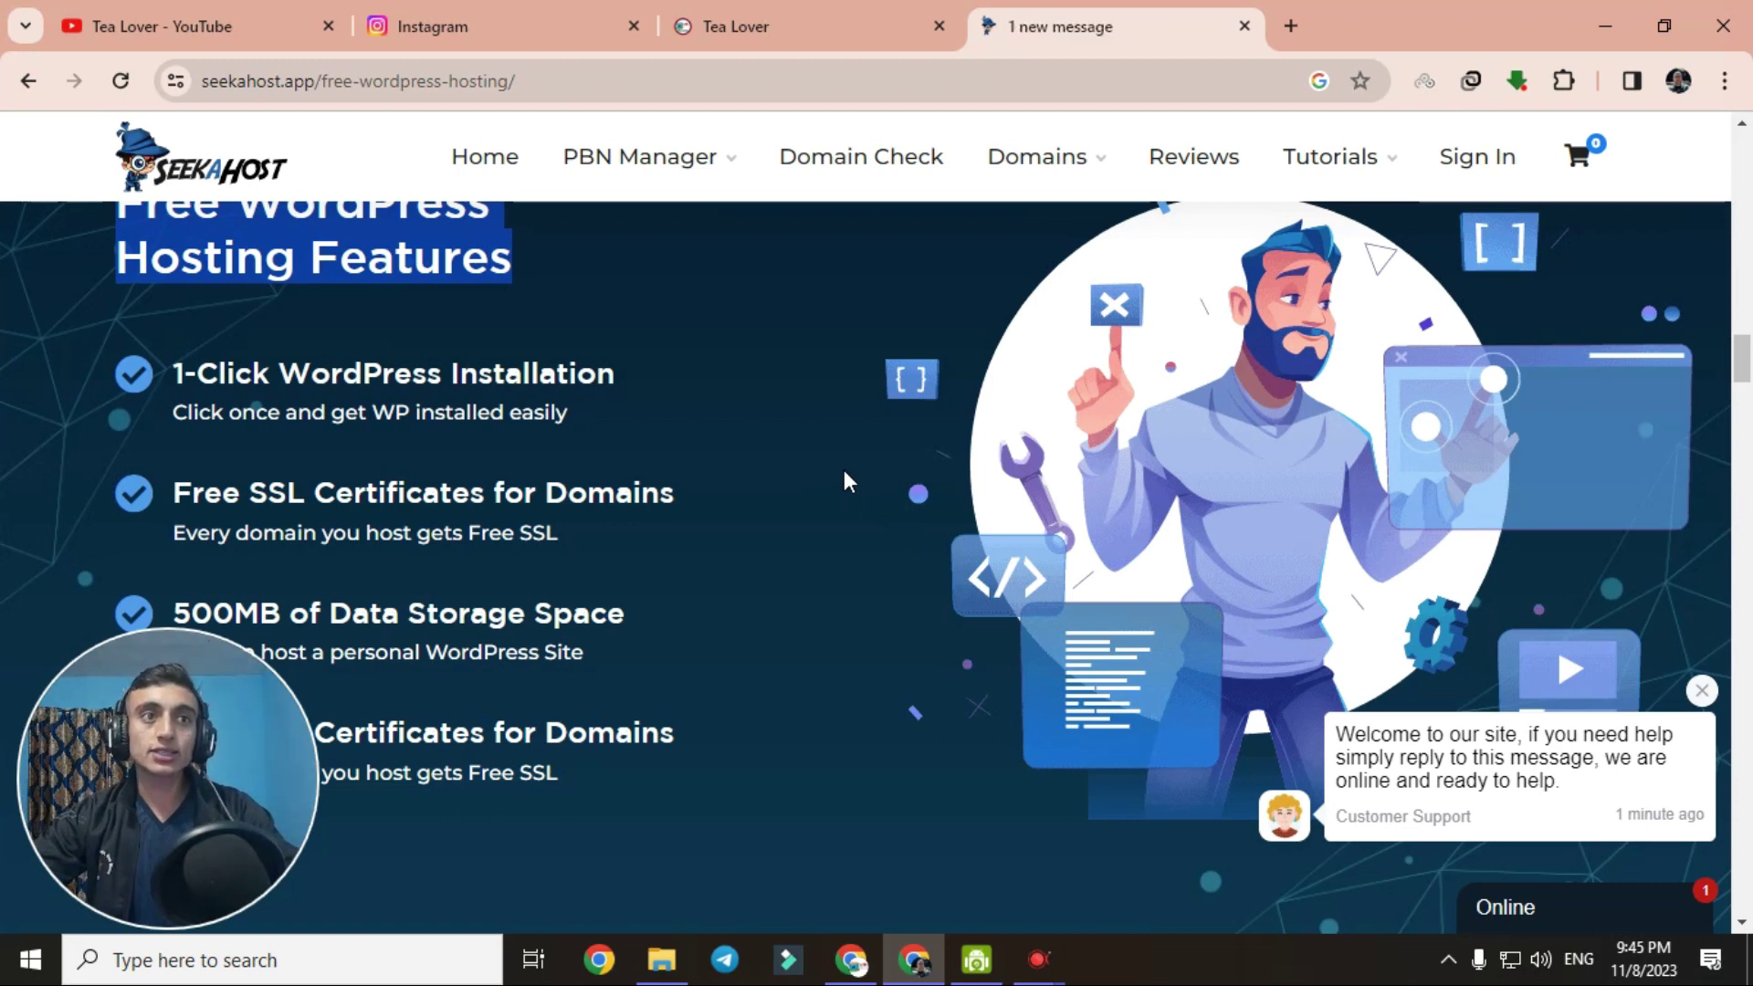
{"action": "left_click_drag", "start_coordinate": [1743, 362], "coordinate": [1742, 380]}
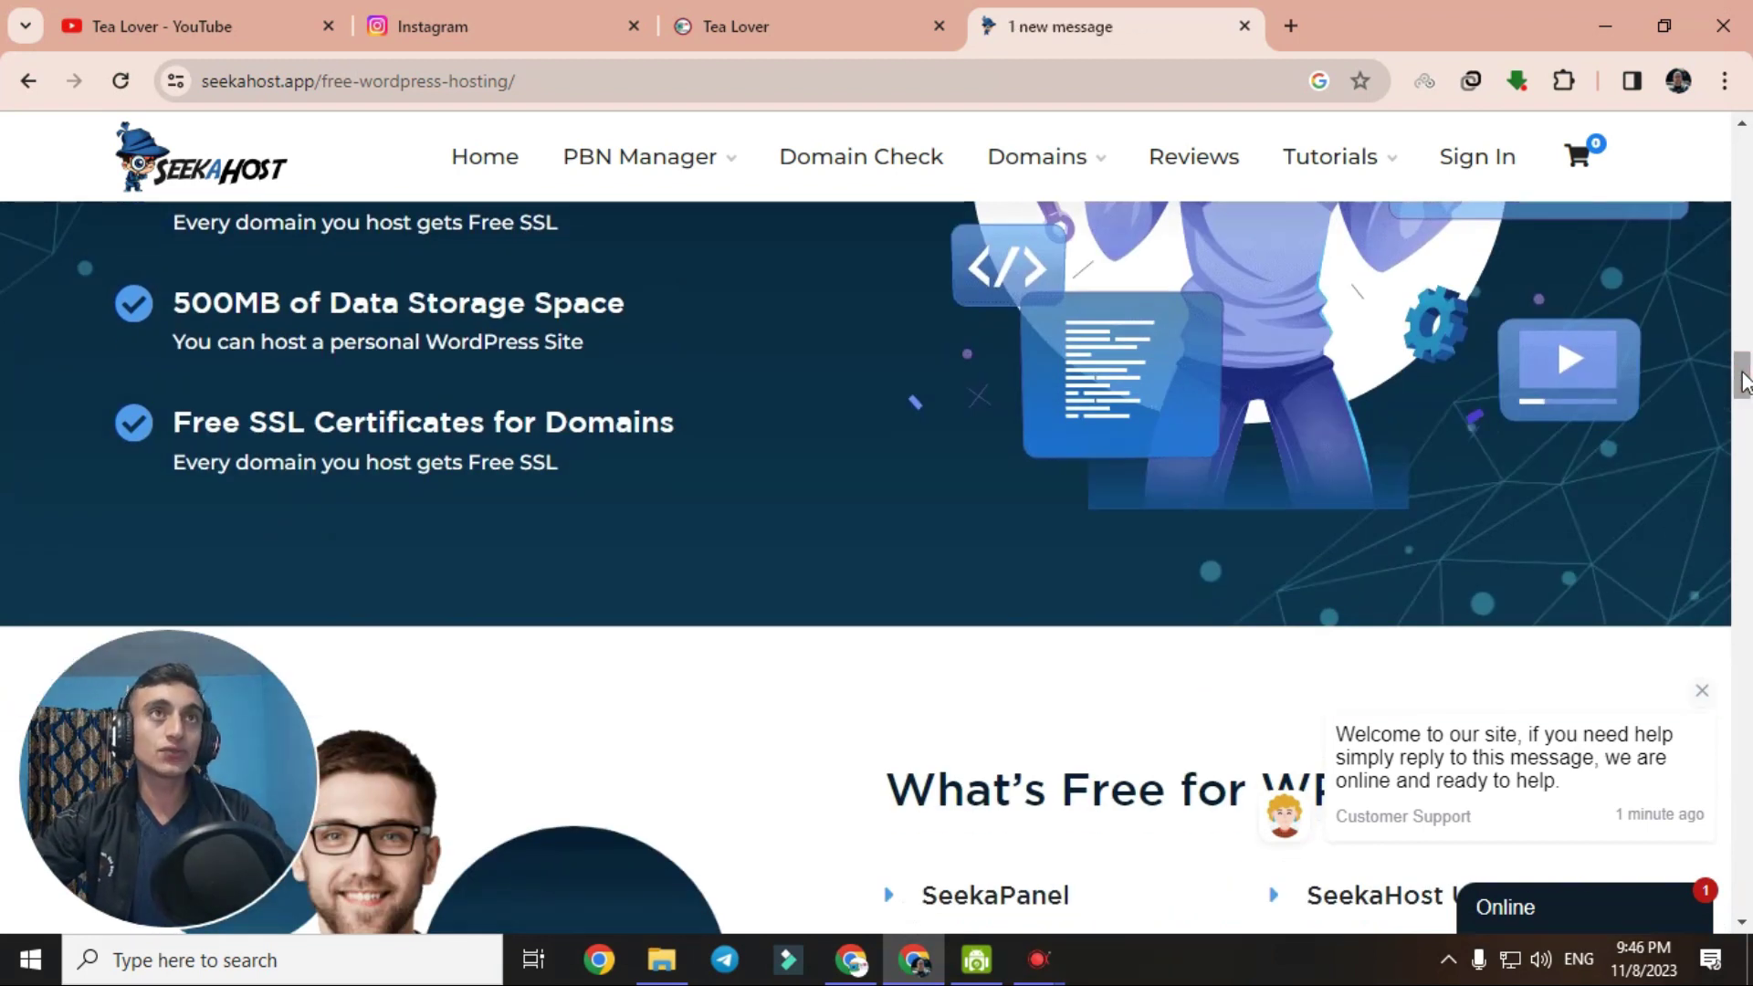
{"action": "left_click_drag", "start_coordinate": [1743, 381], "coordinate": [1743, 446]}
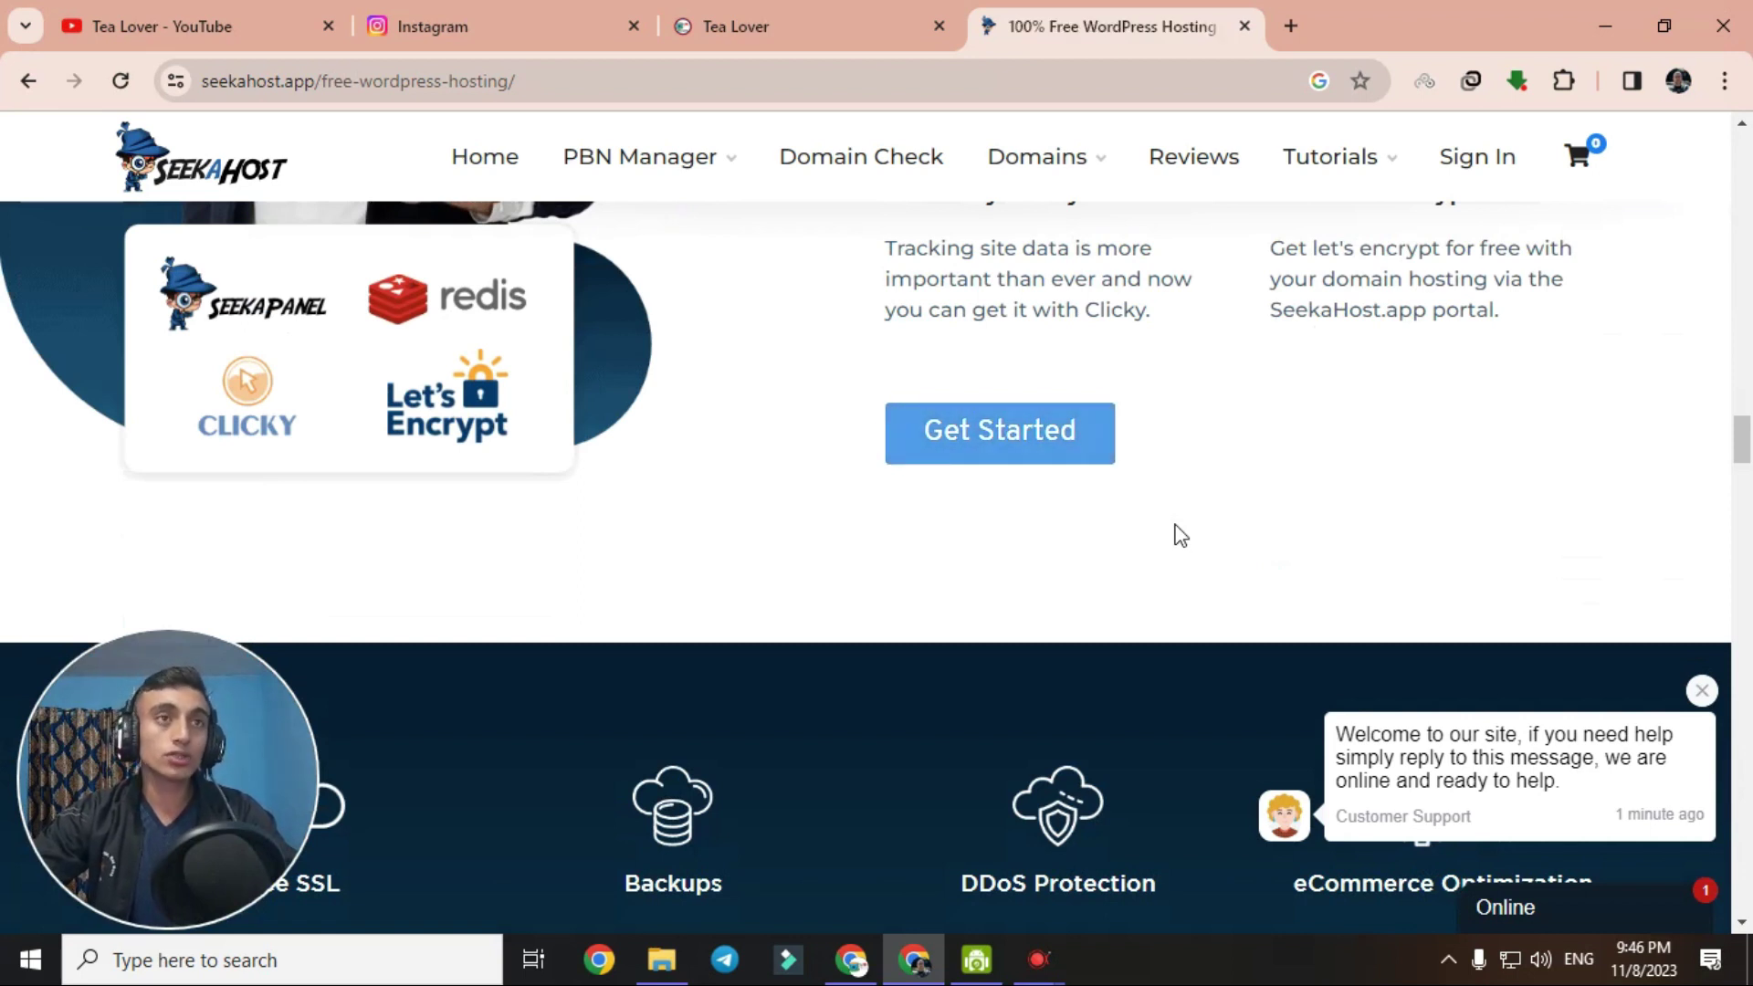
Jump to the plan comparison, dismiss the support chat, and scroll to the £0.00/Month free plan.
{"action": "left_click", "coordinate": [1083, 464]}
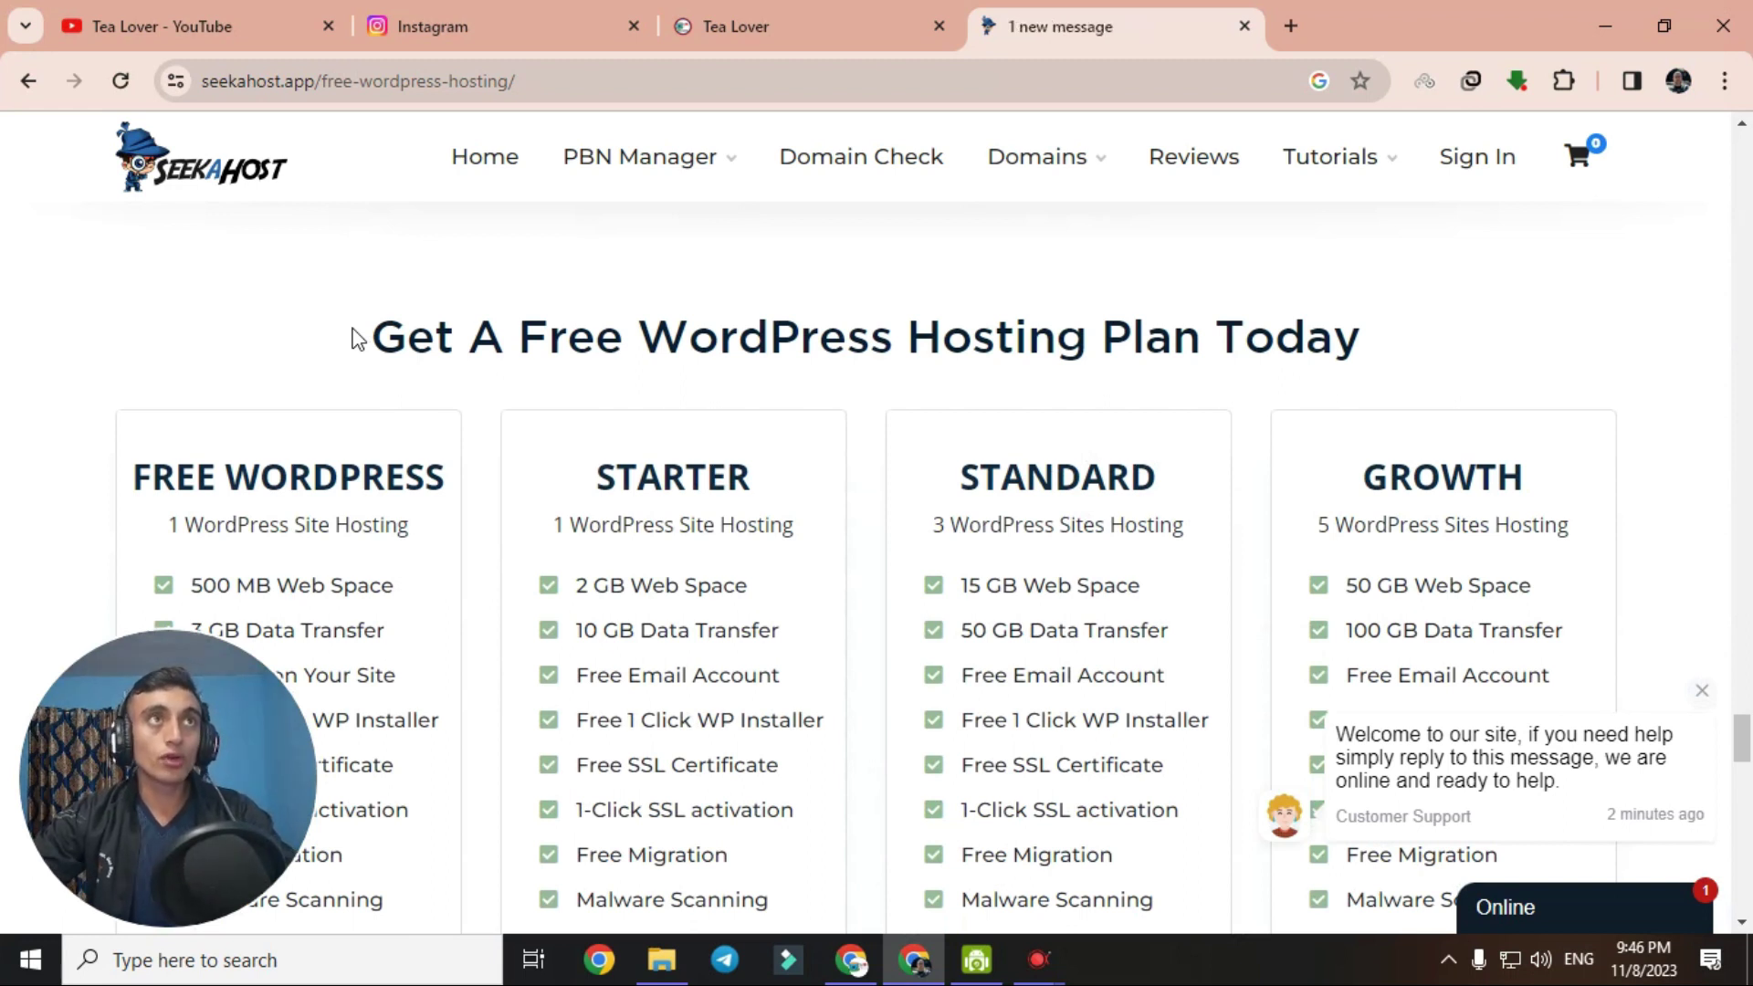
{"action": "left_click_drag", "start_coordinate": [376, 338], "coordinate": [1172, 344]}
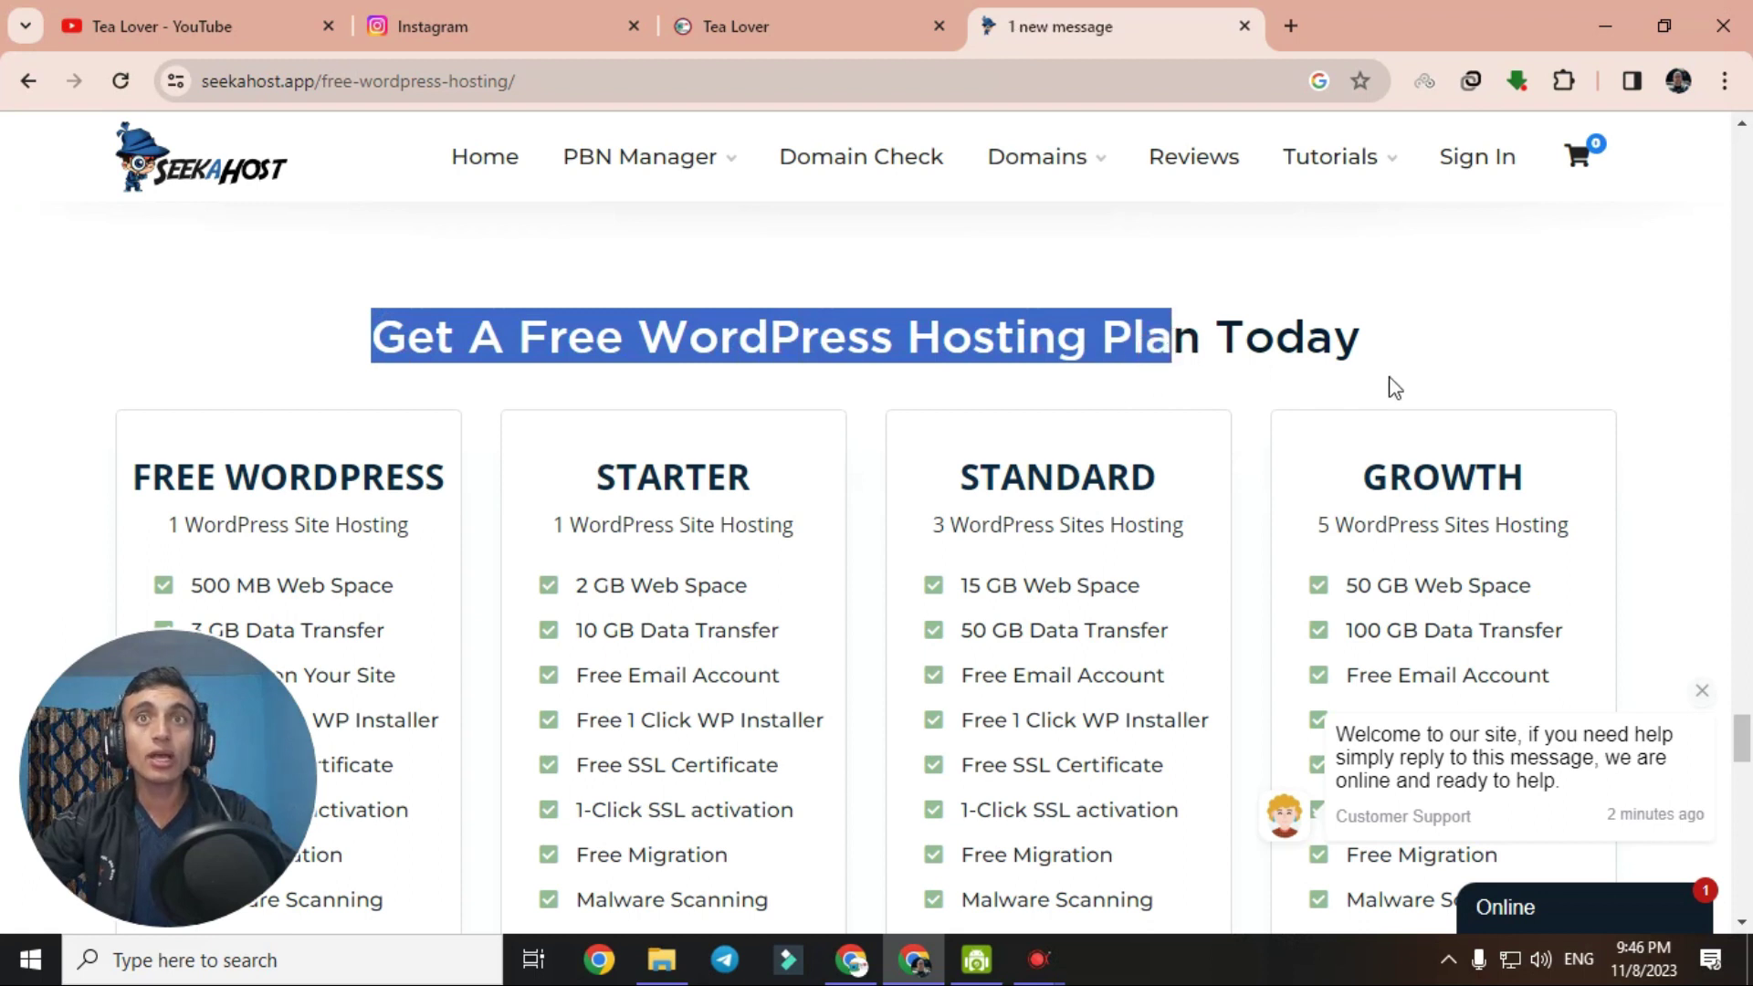
{"action": "left_click", "coordinate": [1704, 694]}
{"action": "scroll", "coordinate": [1745, 743], "scroll_direction": "down", "scroll_amount": 1}
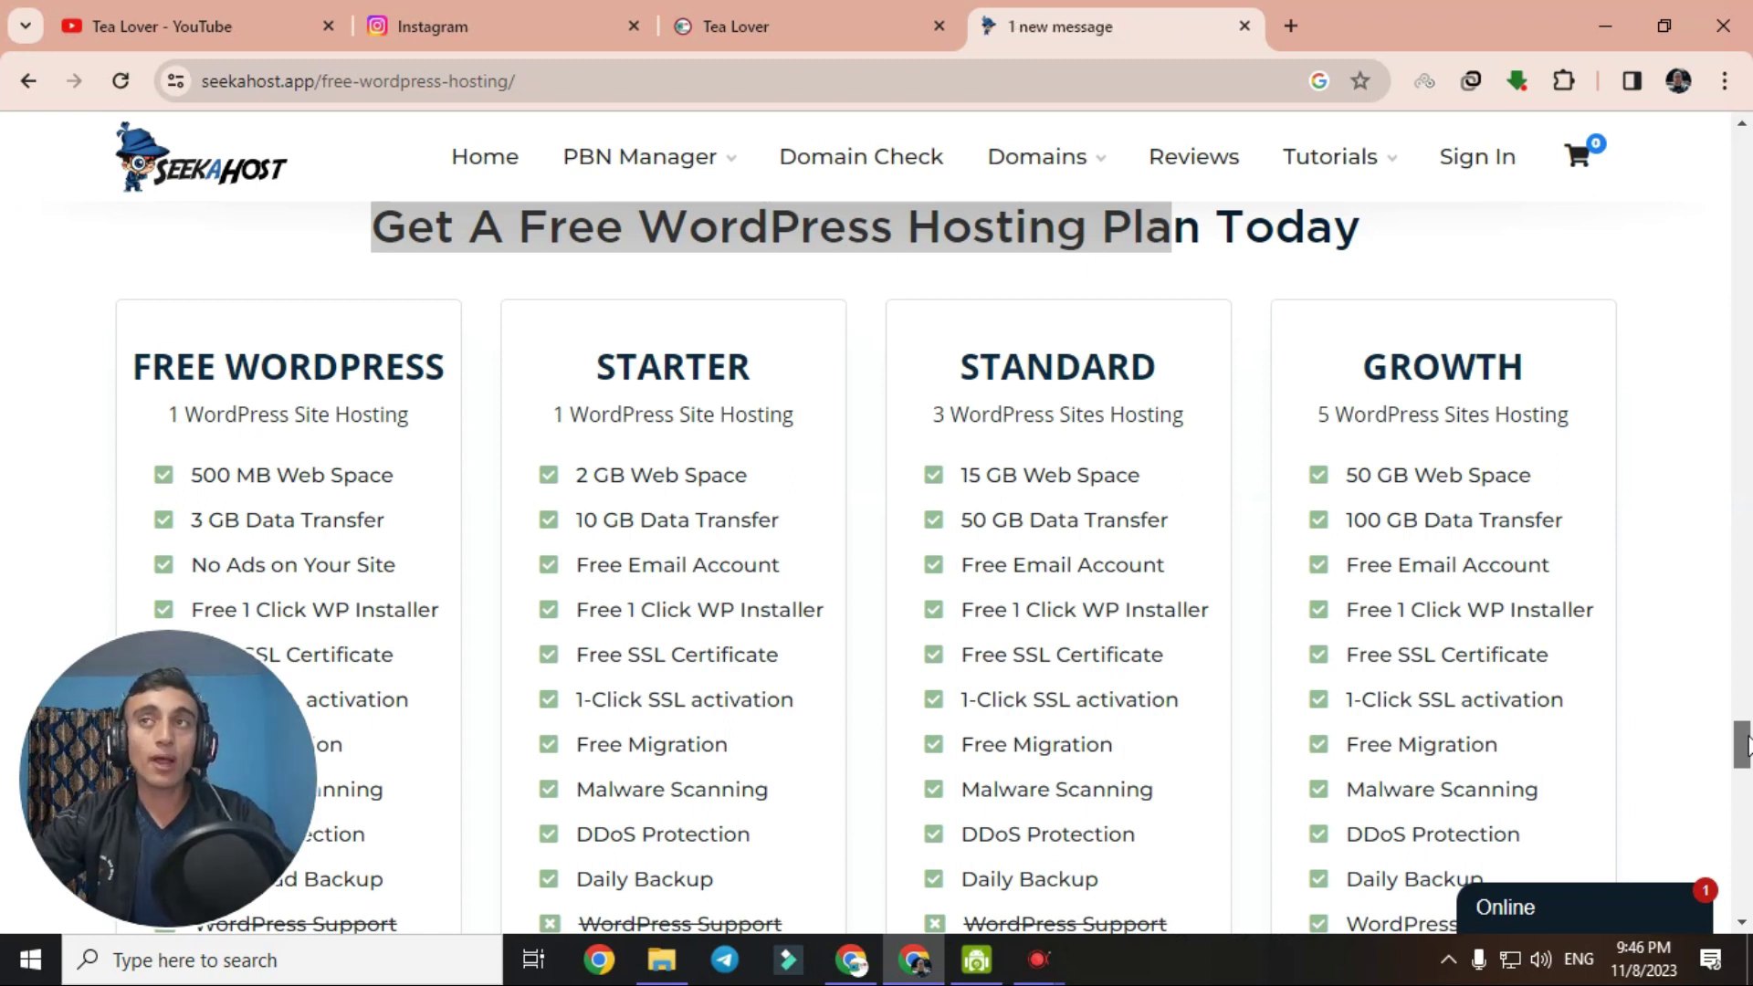
{"action": "left_click_drag", "start_coordinate": [1746, 747], "coordinate": [1746, 744]}
{"action": "left_click", "coordinate": [1043, 388]}
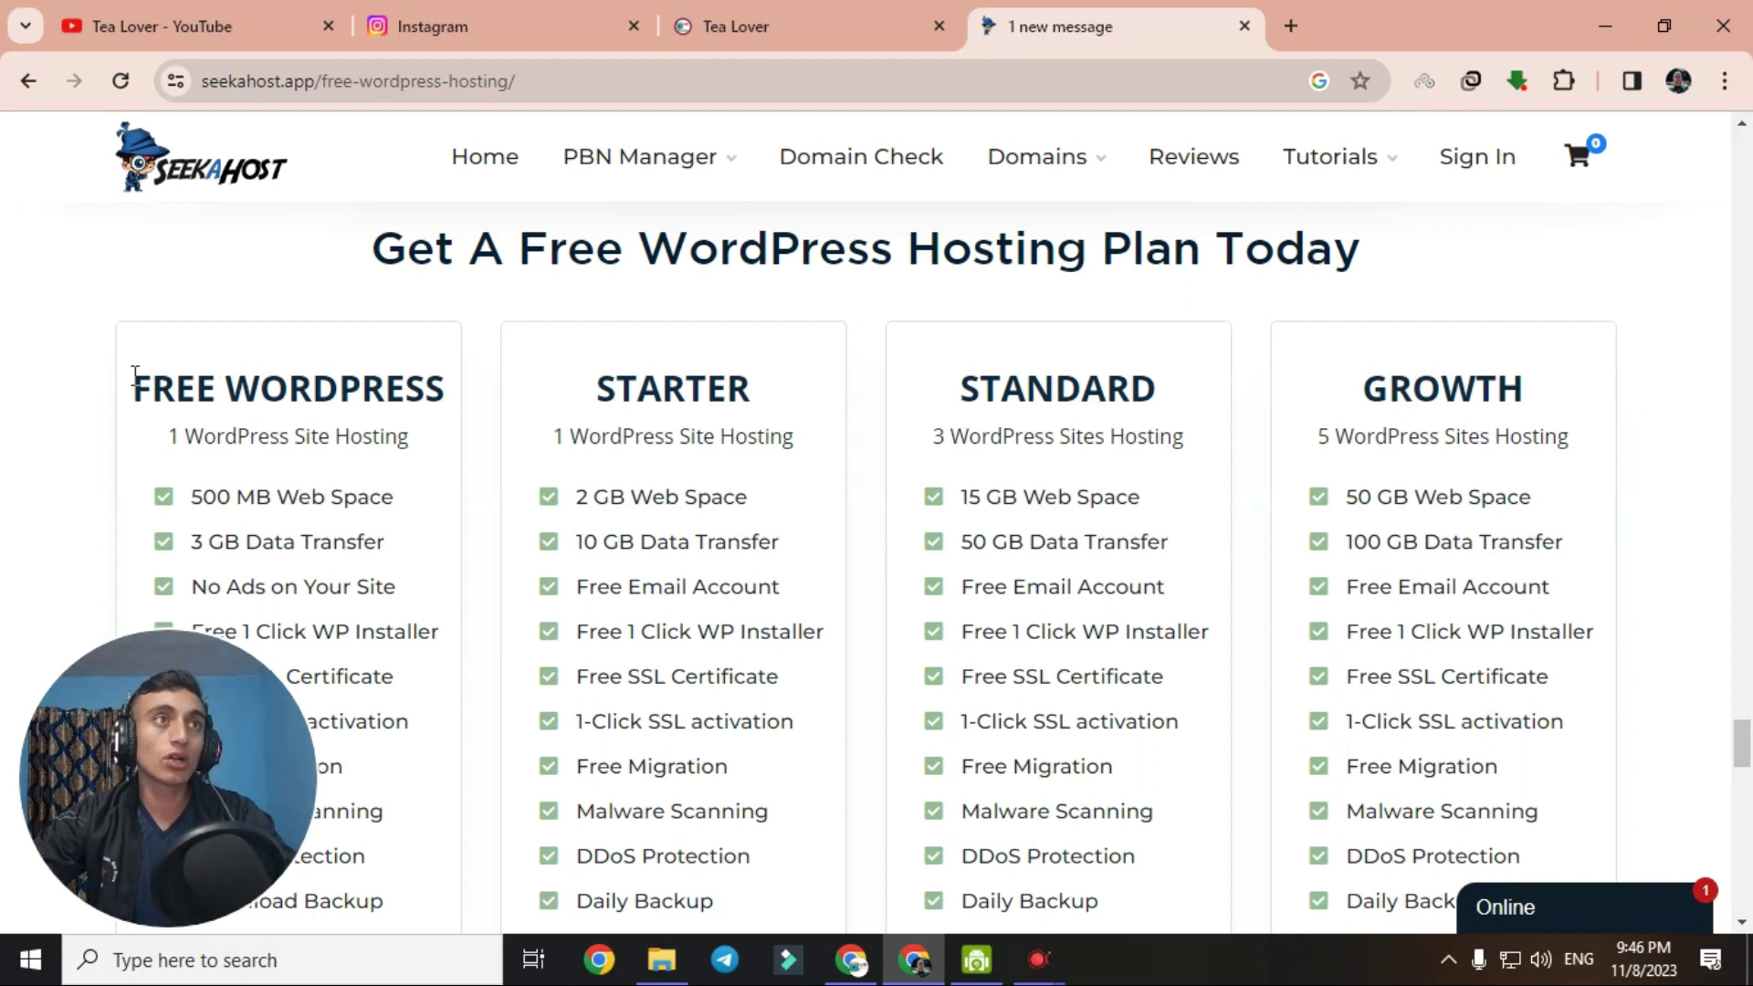
{"action": "left_click_drag", "start_coordinate": [1742, 741], "coordinate": [1742, 766]}
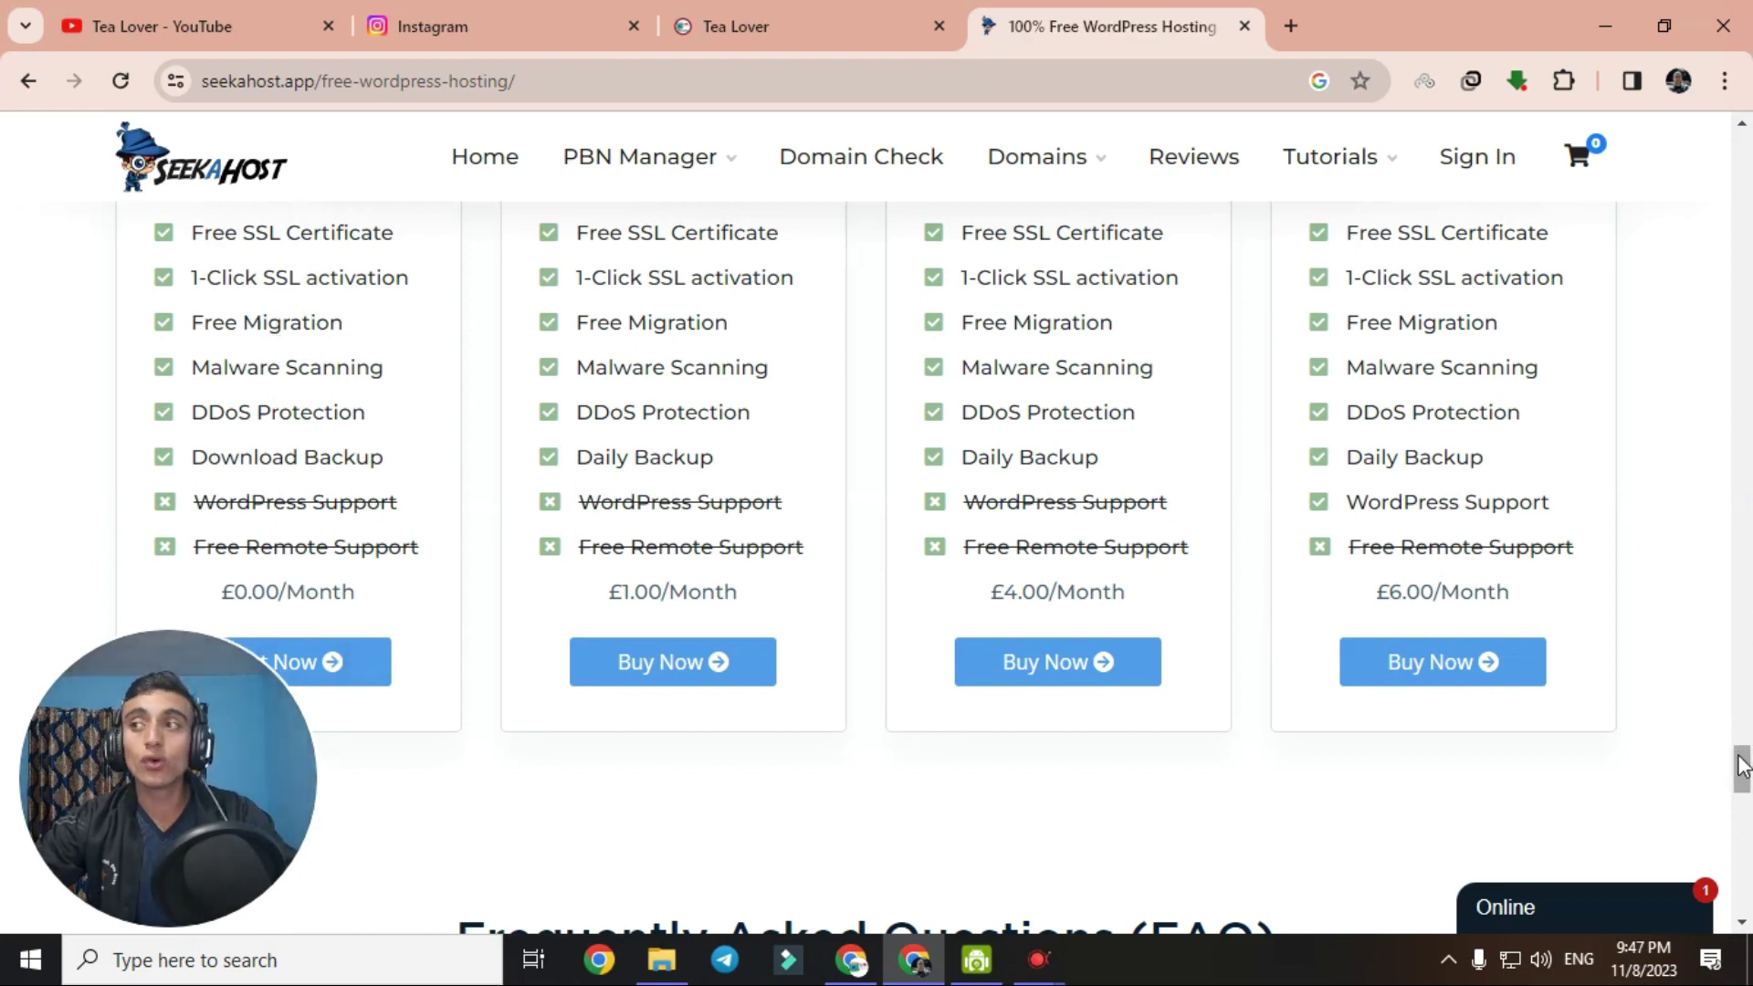
{"action": "scroll", "coordinate": [1741, 765], "scroll_direction": "down", "scroll_amount": 1}
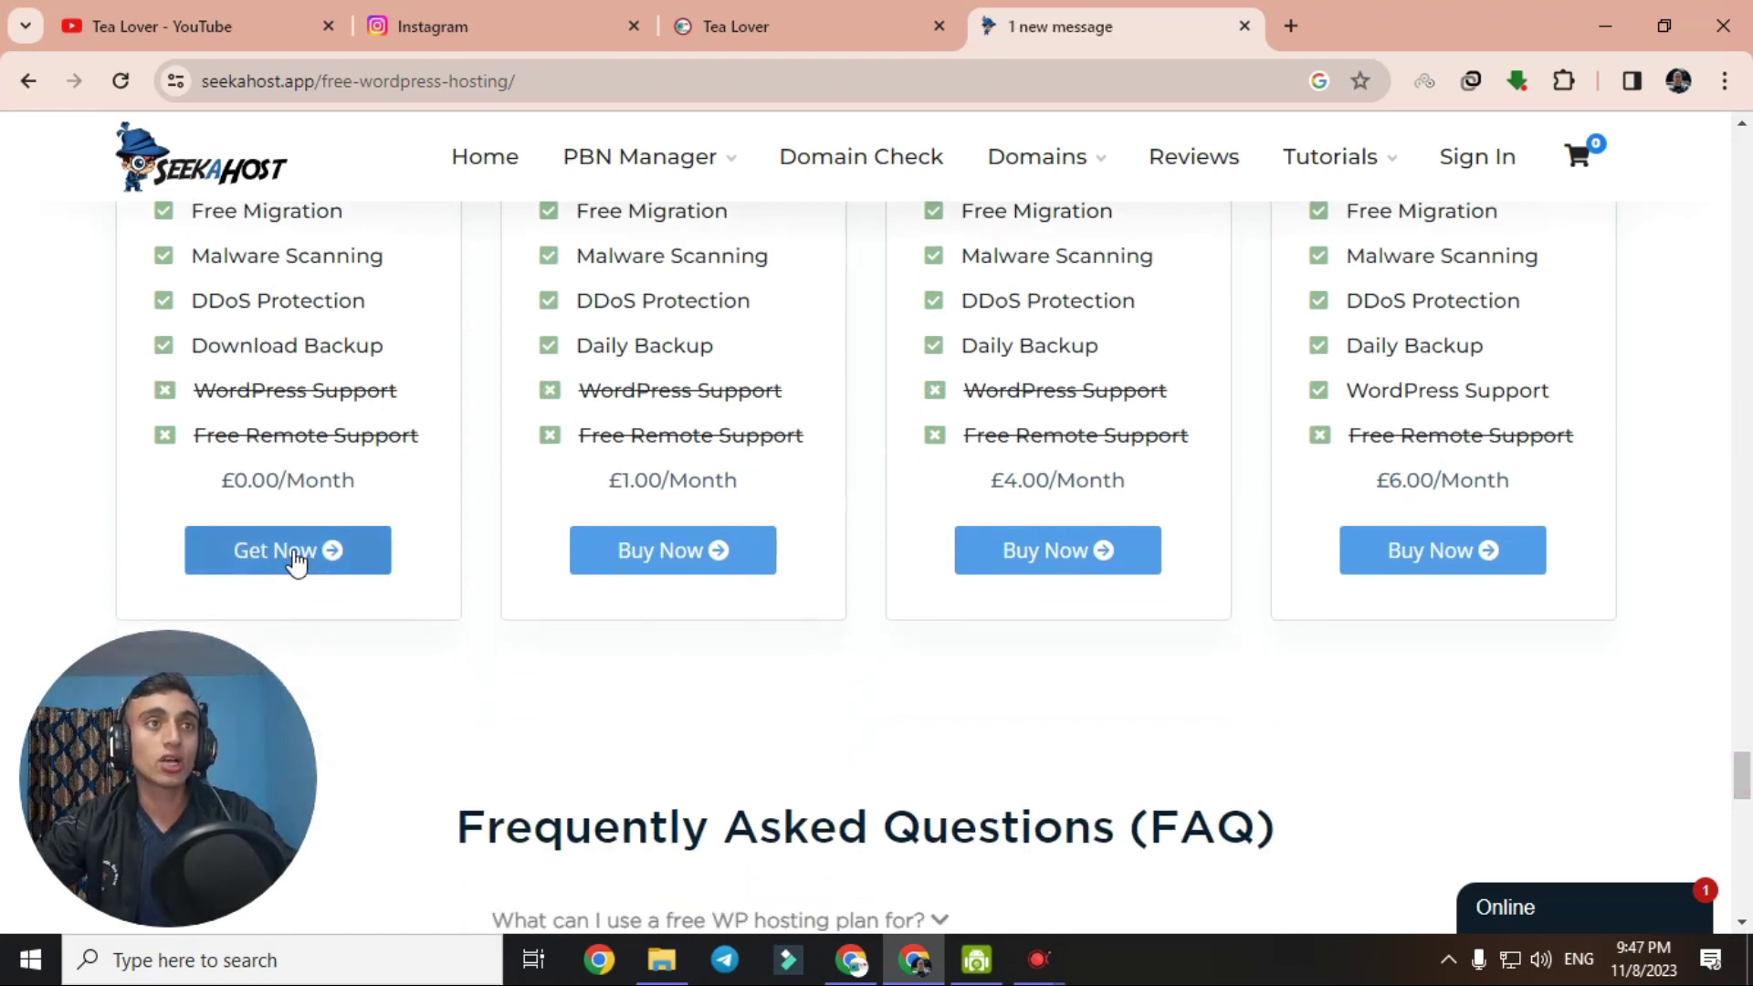
Choose Get Now on the free WordPress plan and sign in with the Google account.
{"action": "left_click", "coordinate": [304, 559]}
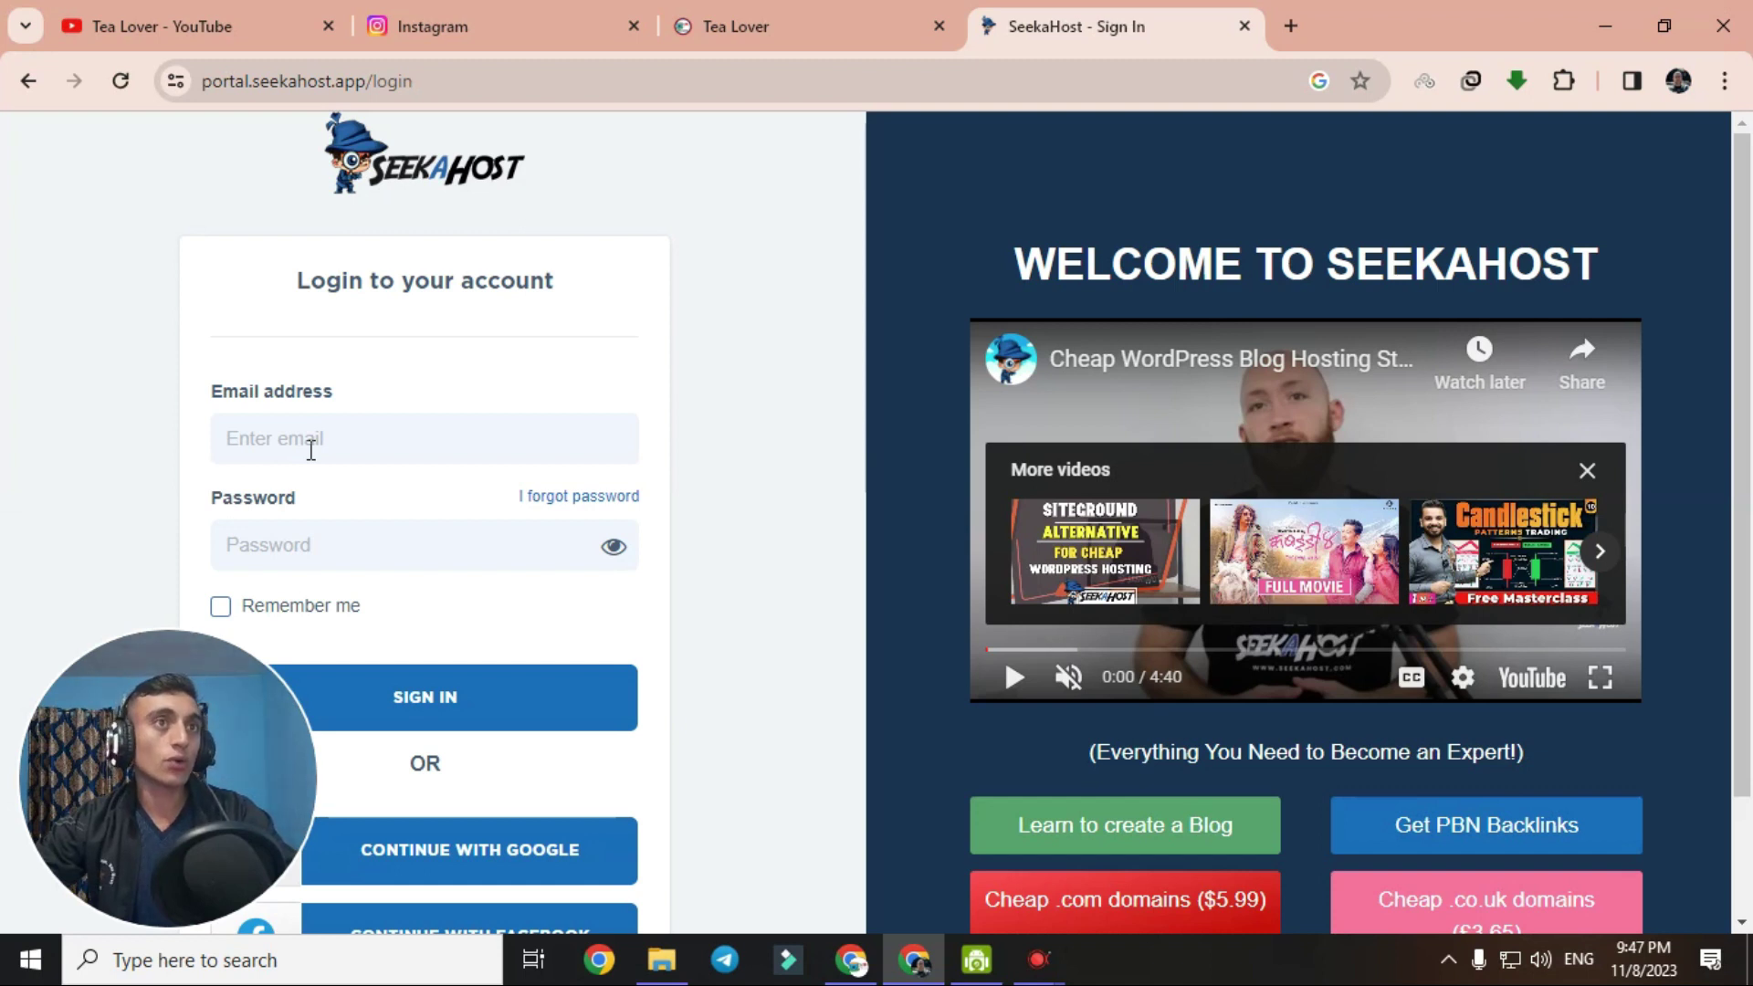
{"action": "scroll", "coordinate": [497, 484], "scroll_direction": "down", "scroll_amount": 2}
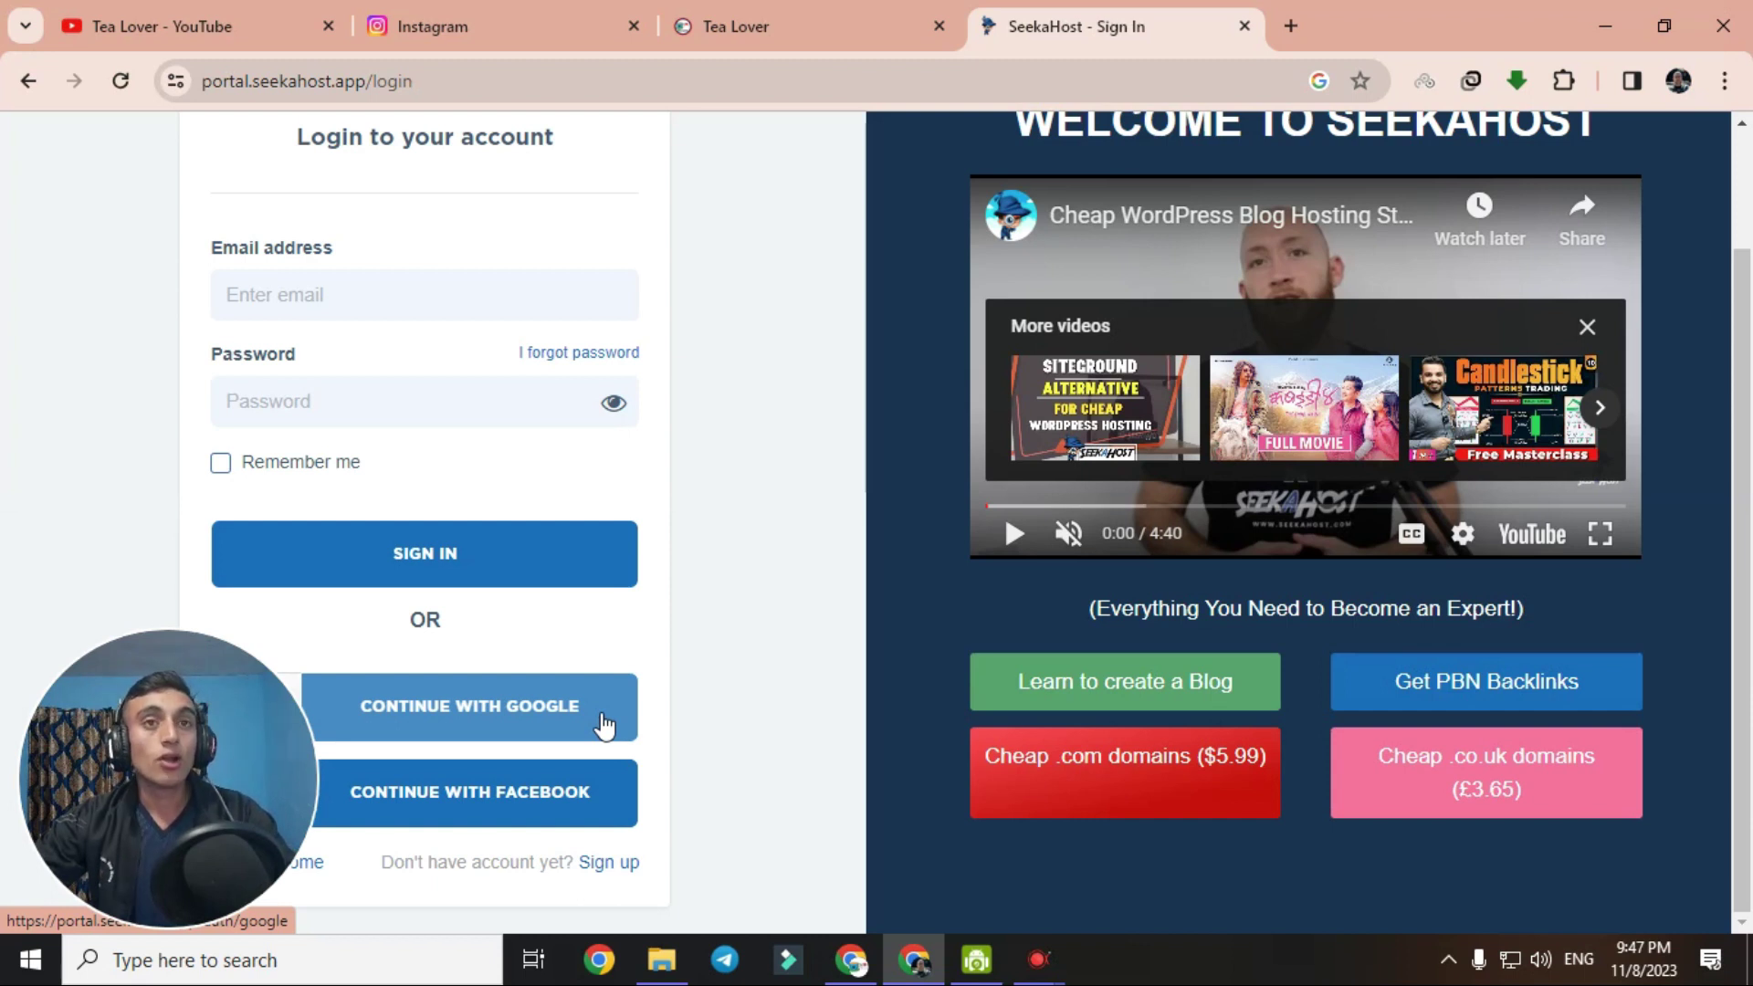
{"action": "left_click", "coordinate": [603, 726]}
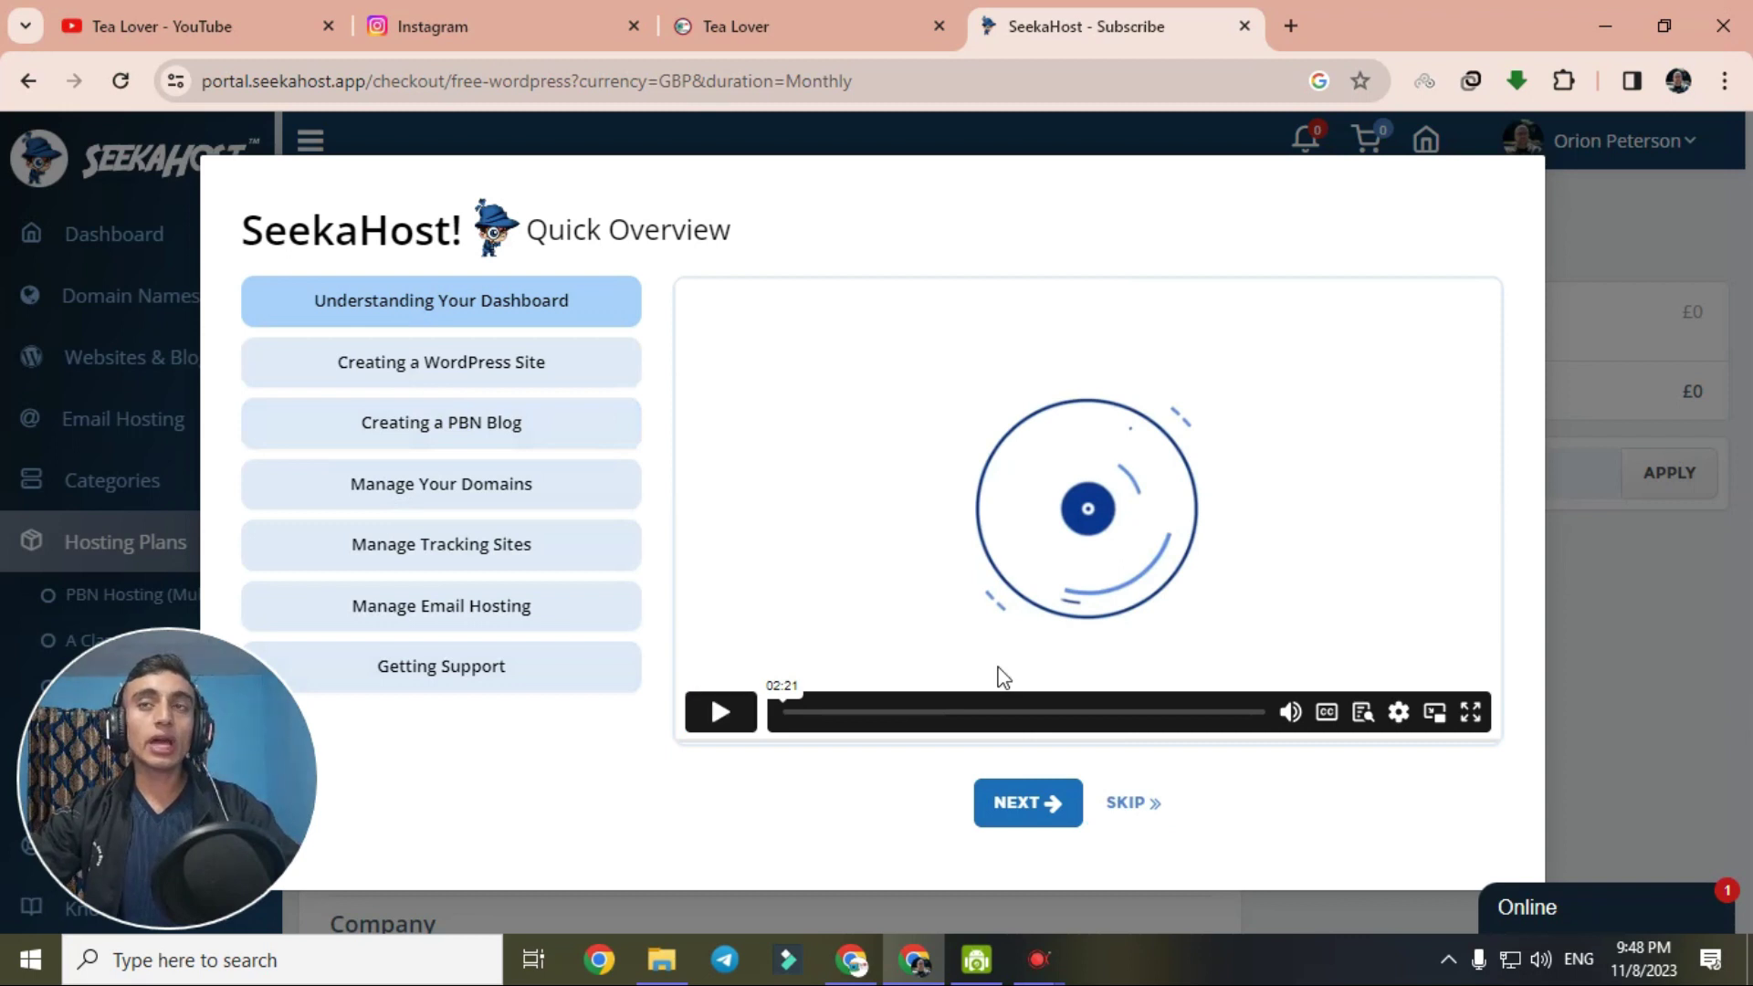
Skip the Quick Overview tour and submit the Free WordPress subscription.
{"action": "left_click", "coordinate": [1133, 807]}
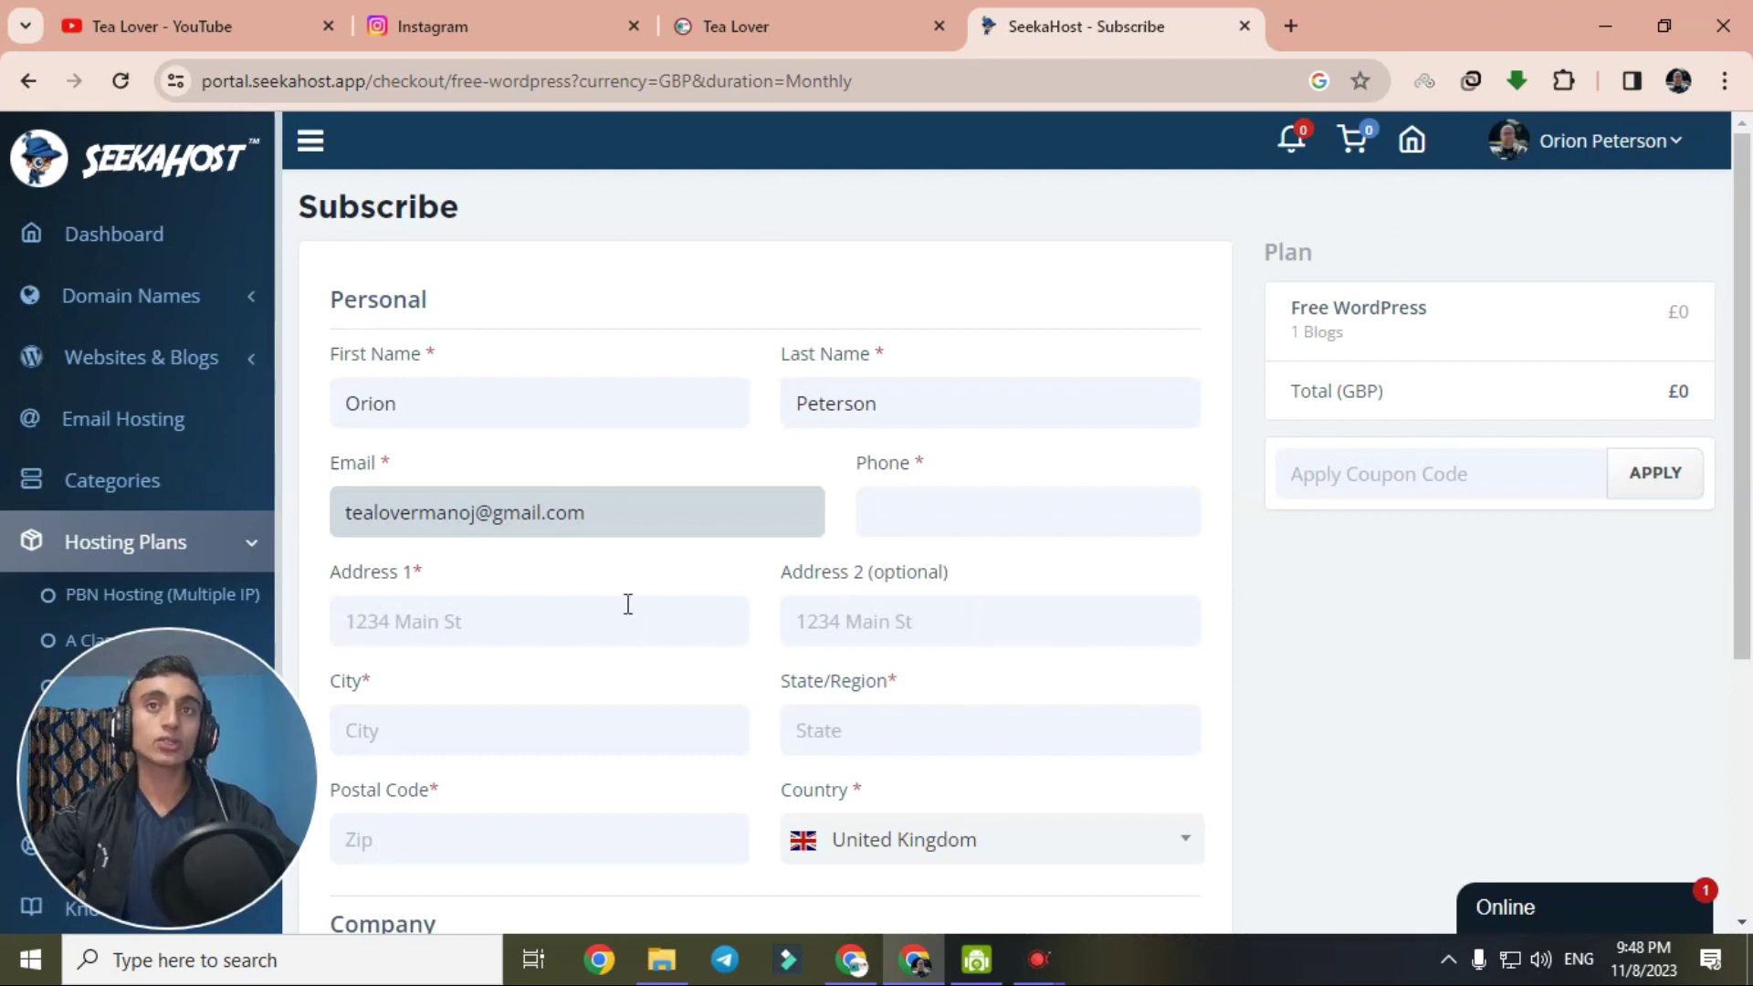
{"action": "scroll", "coordinate": [1289, 411], "scroll_direction": "down", "scroll_amount": 10}
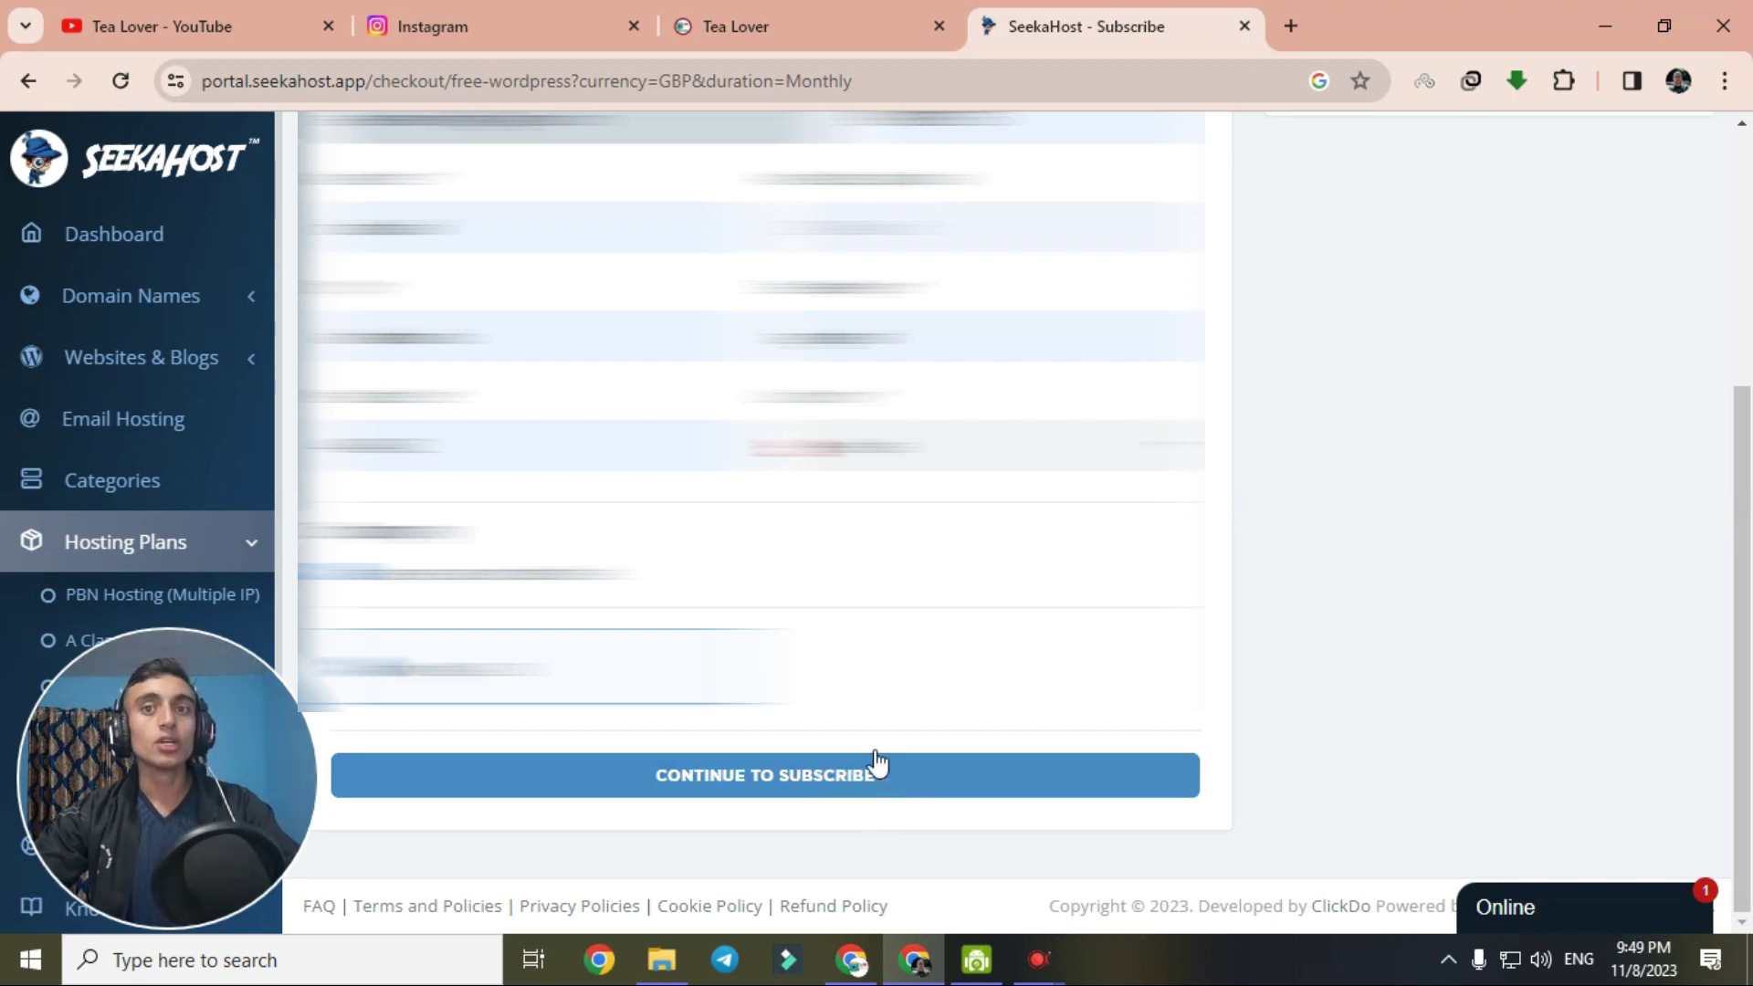
{"action": "left_click", "coordinate": [822, 791]}
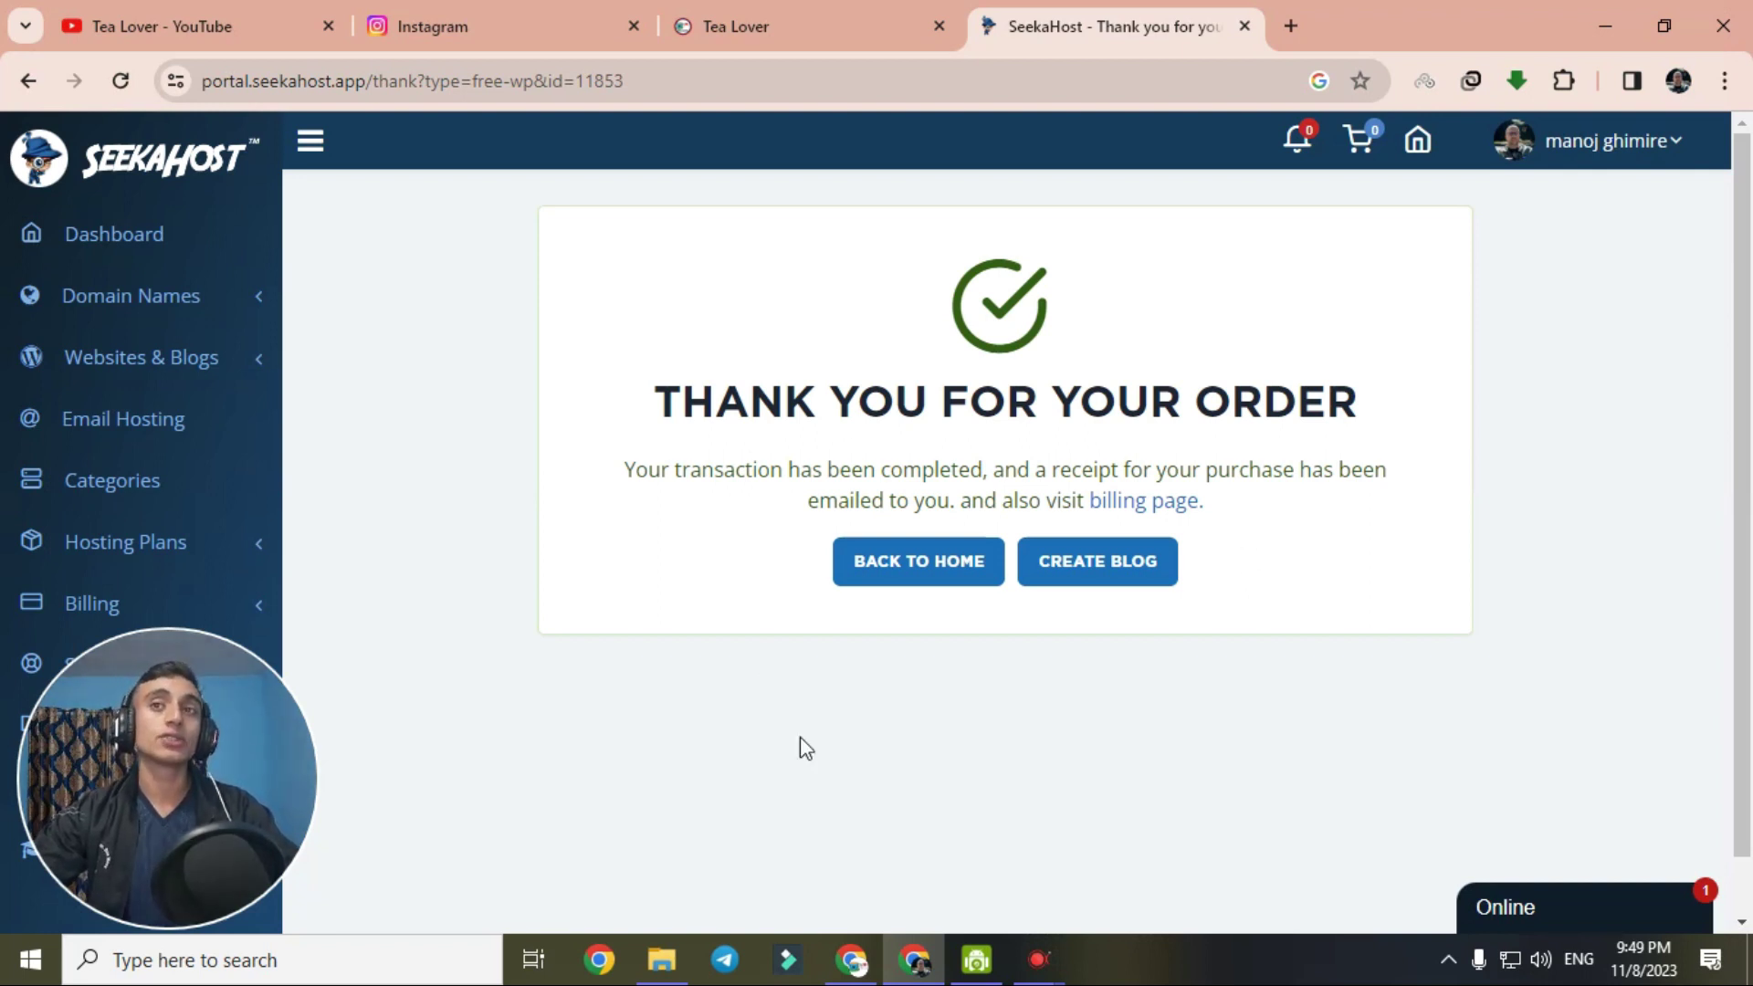
{"action": "left_click", "coordinate": [1123, 582]}
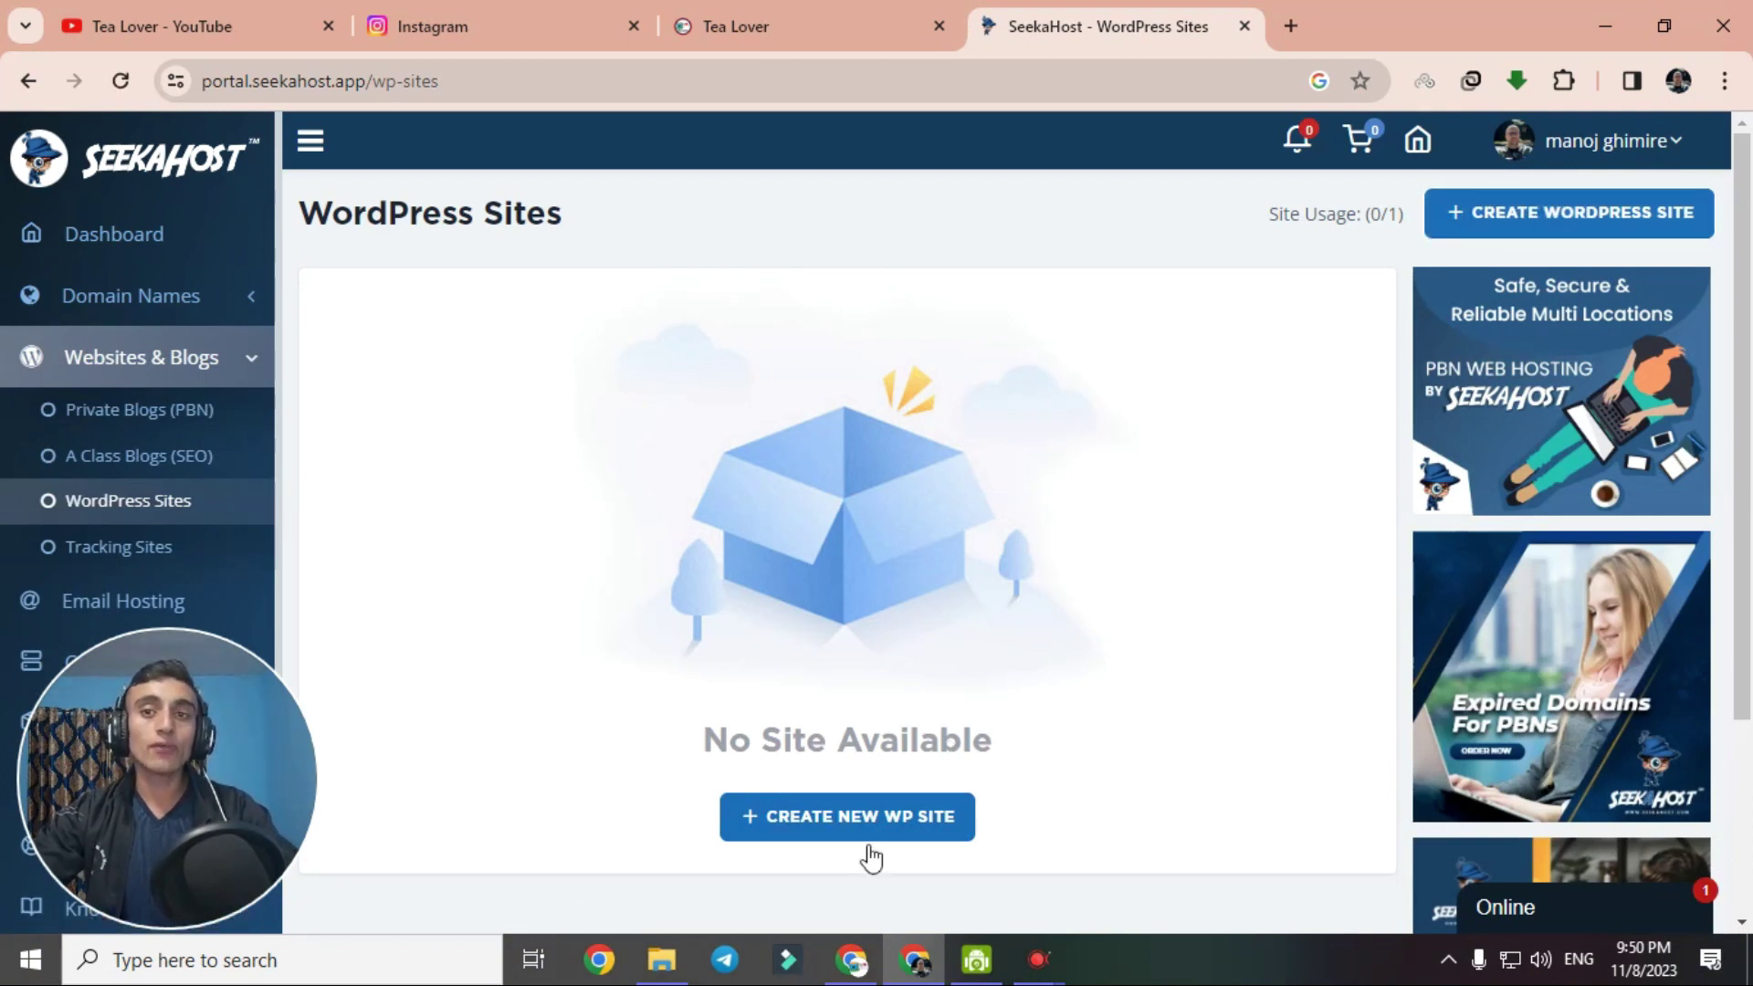
Choose Create New WP Site to bring up the Add WordPress Site form.
{"action": "left_click", "coordinate": [865, 826]}
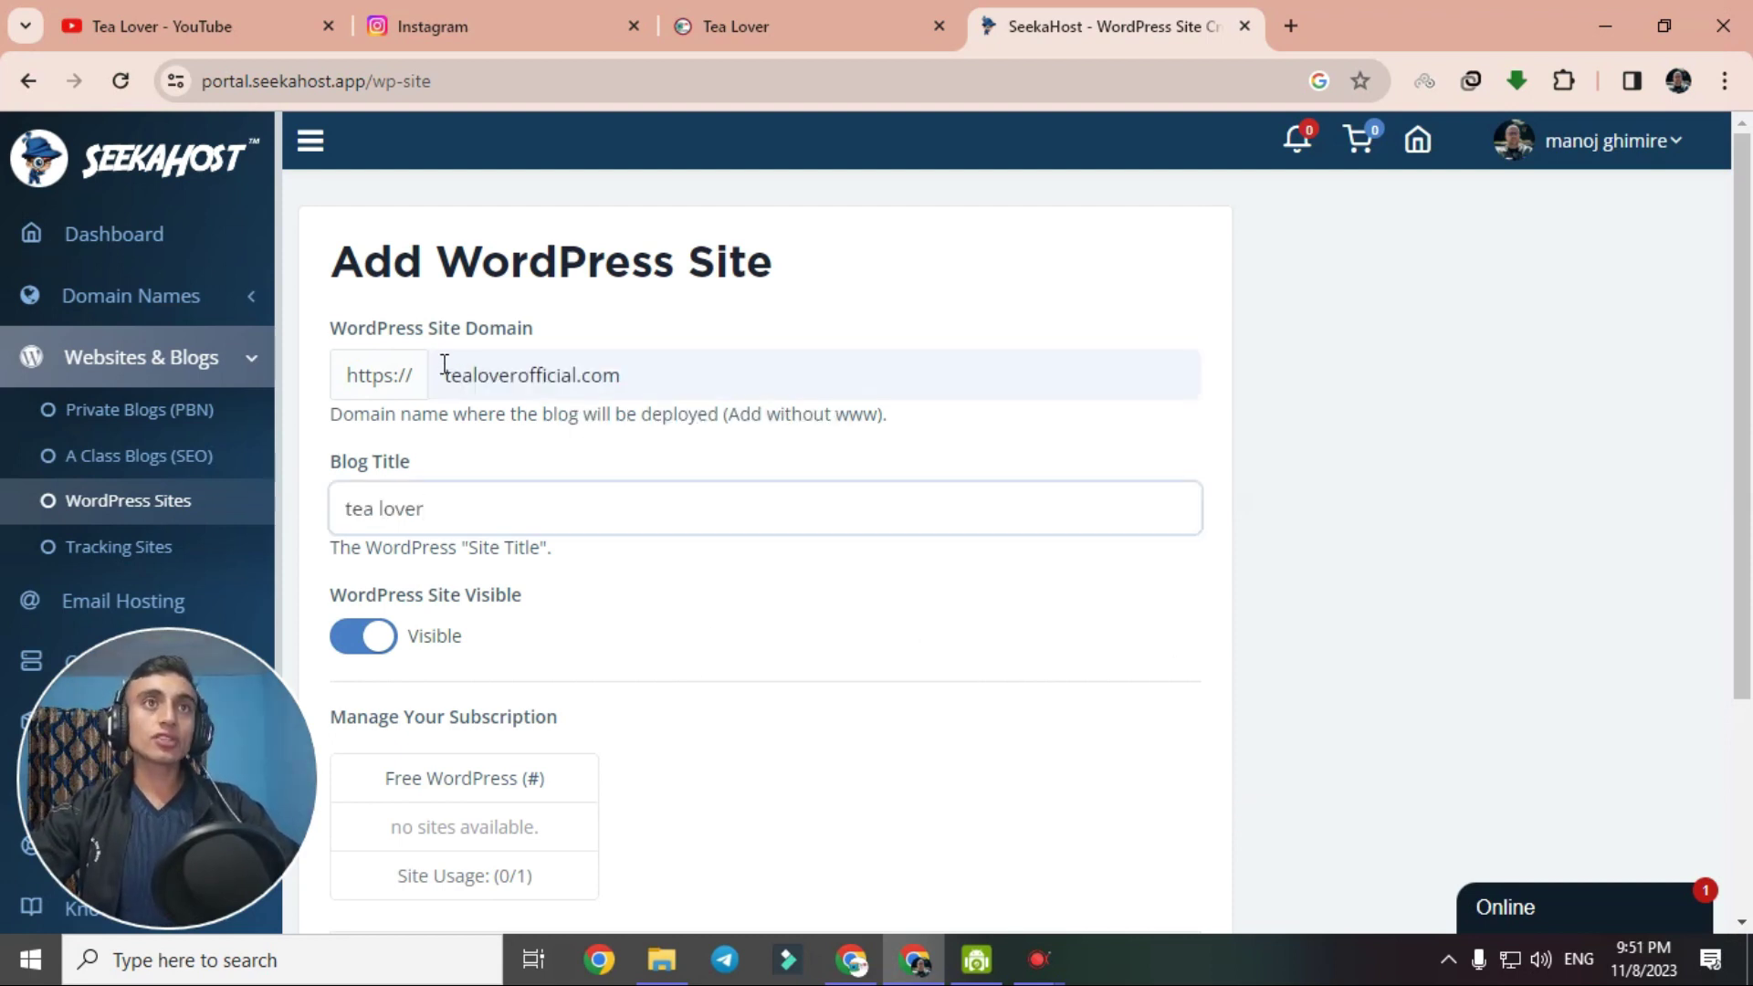
Check the entered domain tealoverofficial.com and the blog title 'tea lover'.
{"action": "left_click_drag", "start_coordinate": [444, 365], "coordinate": [645, 373]}
{"action": "left_click", "coordinate": [716, 374]}
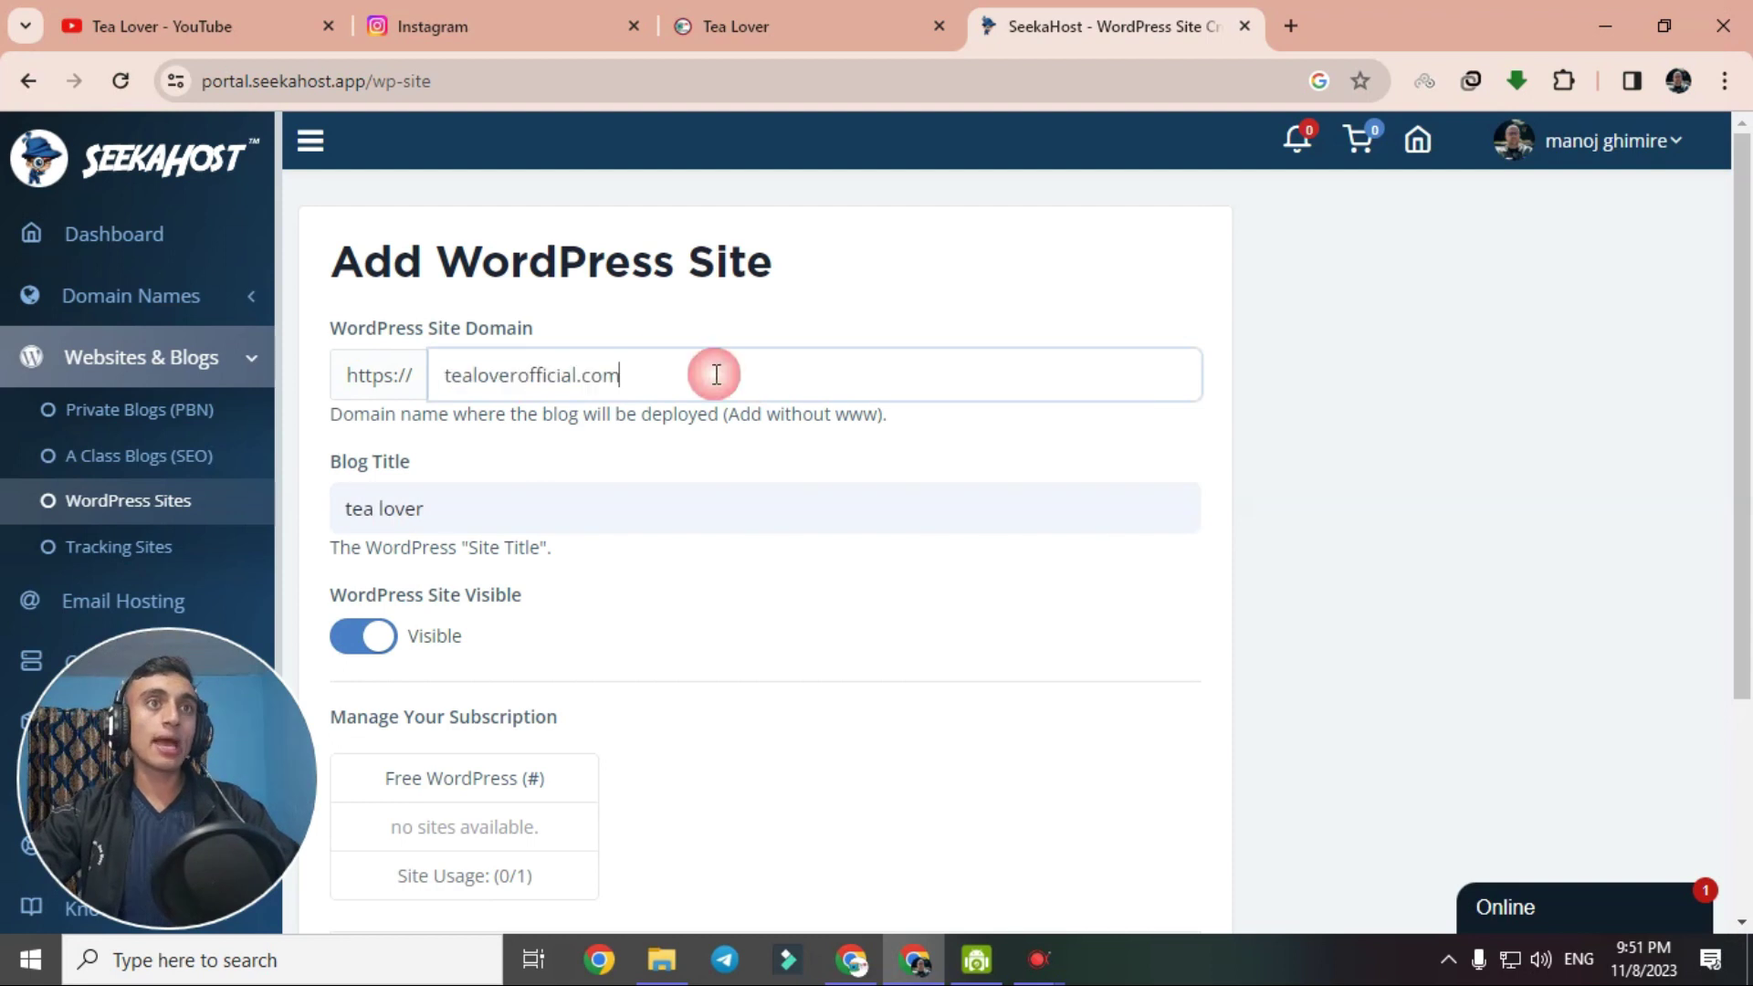
{"action": "left_click_drag", "start_coordinate": [351, 513], "coordinate": [449, 518]}
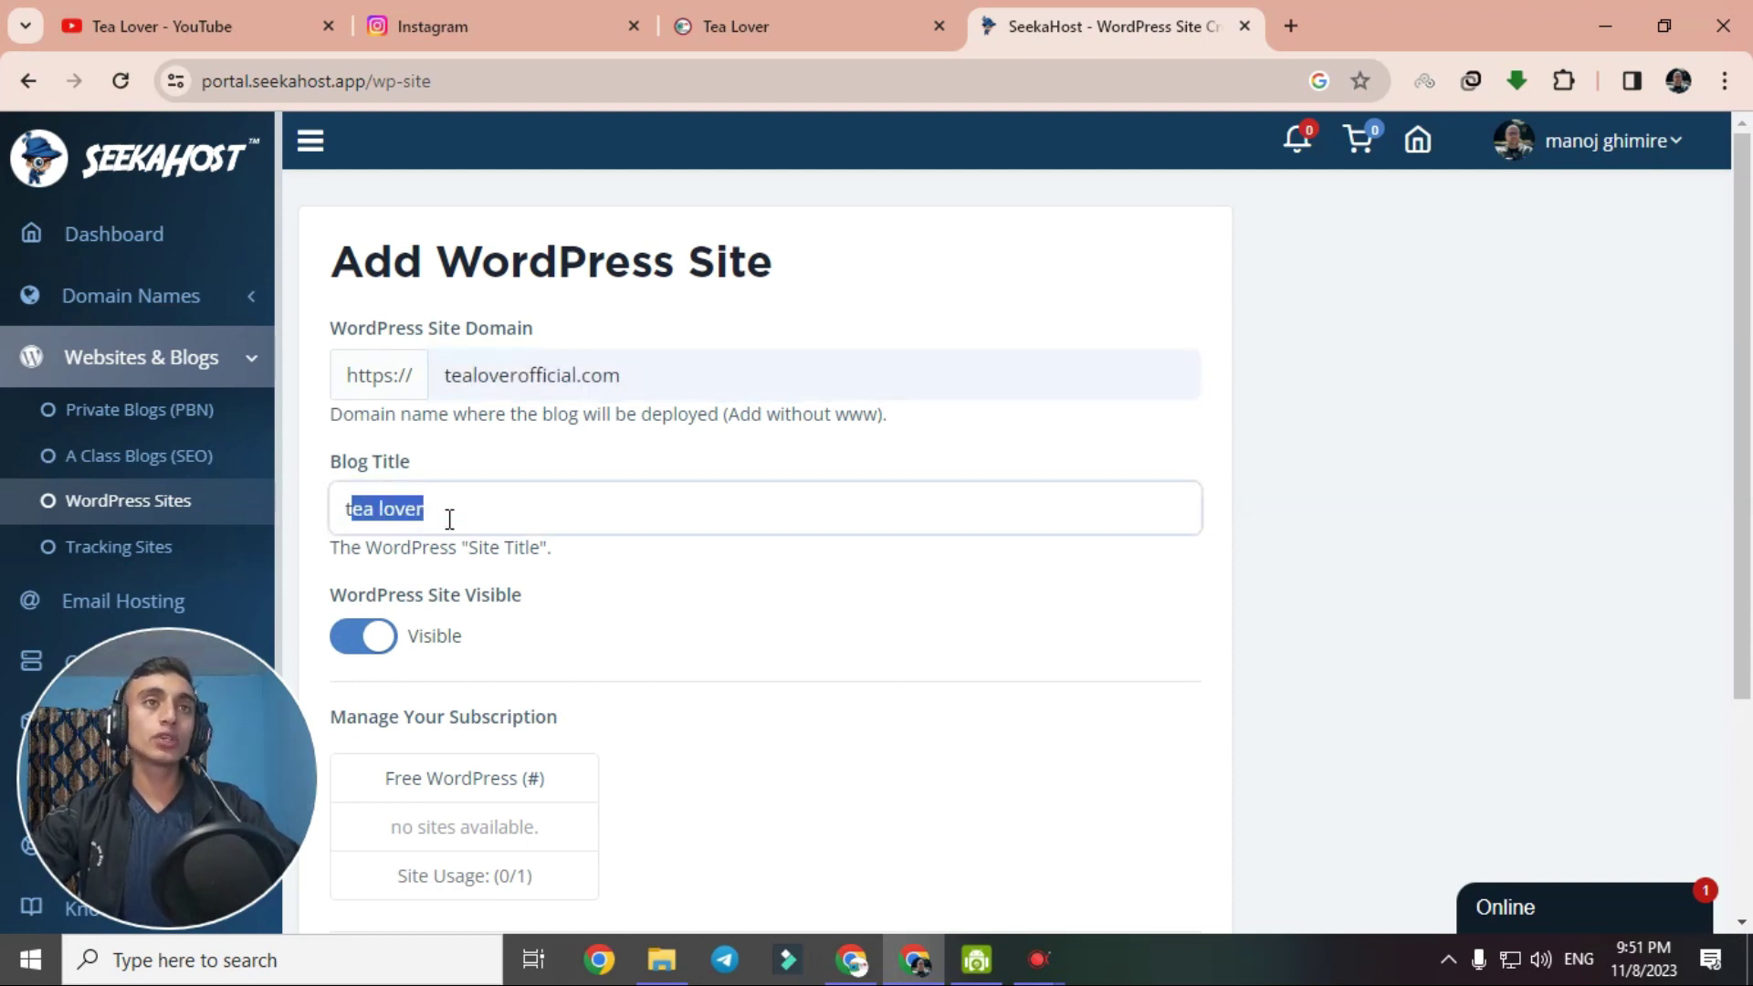
{"action": "scroll", "coordinate": [465, 520], "scroll_direction": "down", "scroll_amount": 3}
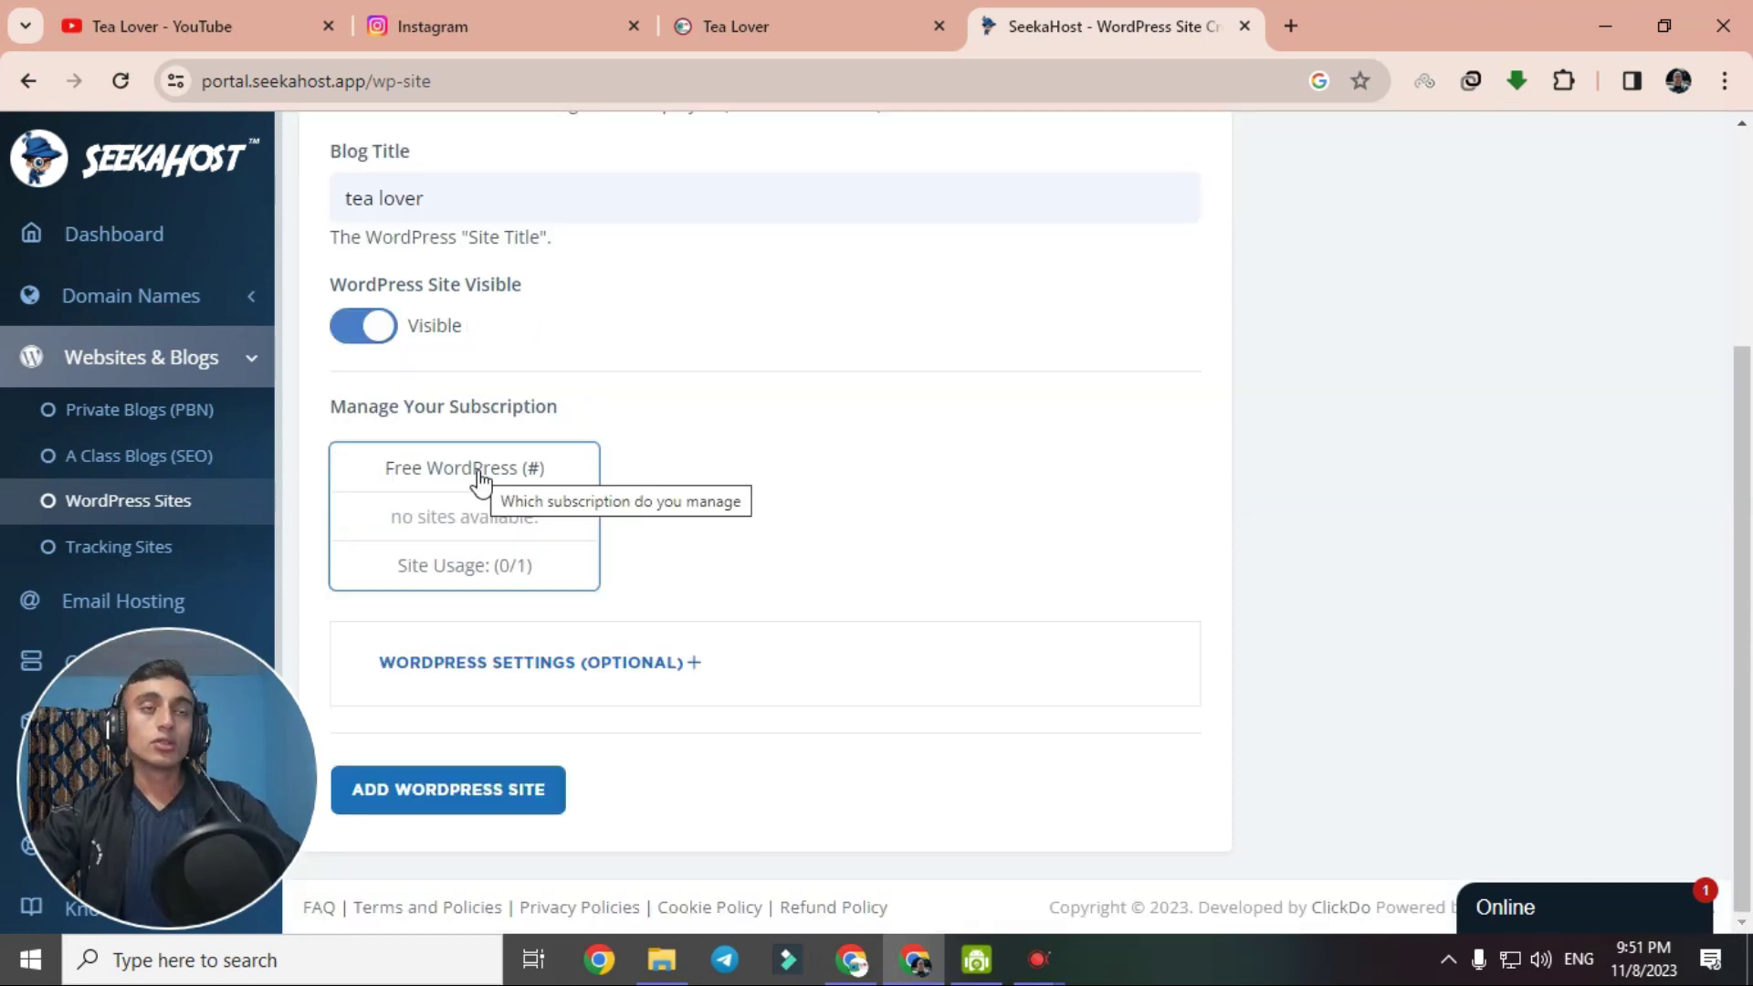
Create the WordPress site and review the queued success message.
{"action": "left_click_drag", "start_coordinate": [317, 417], "coordinate": [595, 406]}
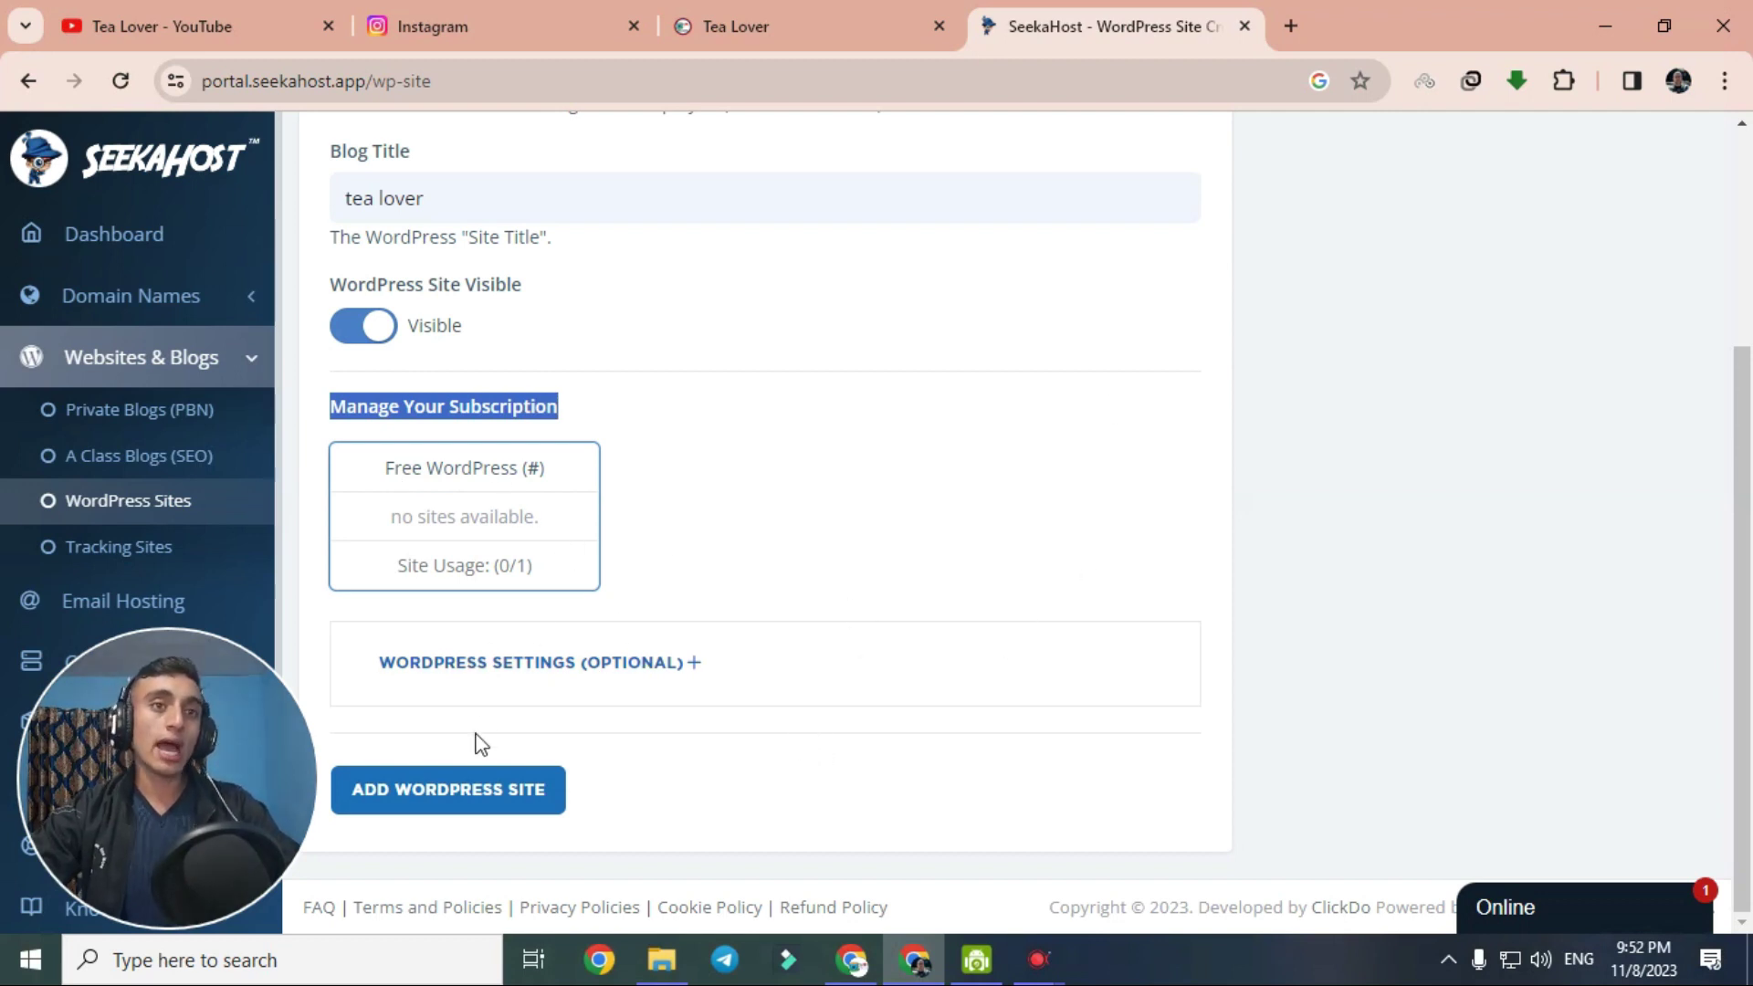
{"action": "left_click", "coordinate": [477, 787]}
{"action": "left_click_drag", "start_coordinate": [379, 228], "coordinate": [744, 231]}
{"action": "left_click", "coordinate": [744, 231]}
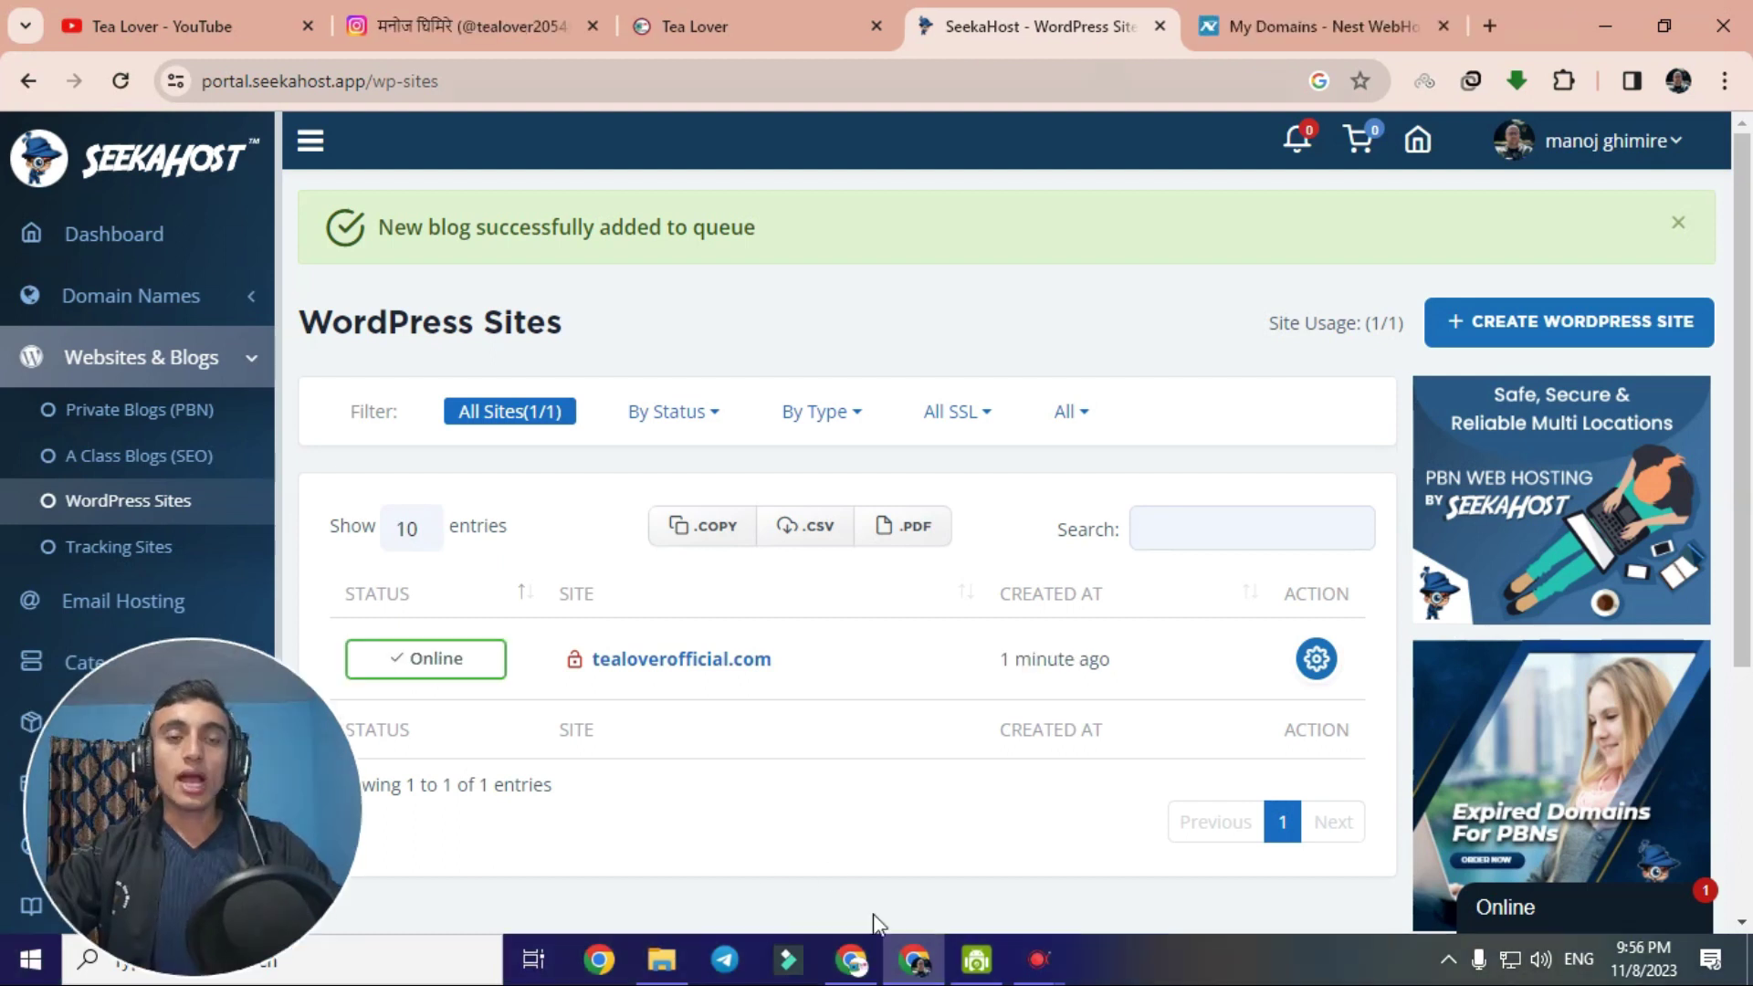
View tealoverofficial.com's nameservers (ns1.nestnepal.com, ns2.nestnepal.com) in Nest WebHost.
{"action": "key", "text": "ctrl+Tab"}
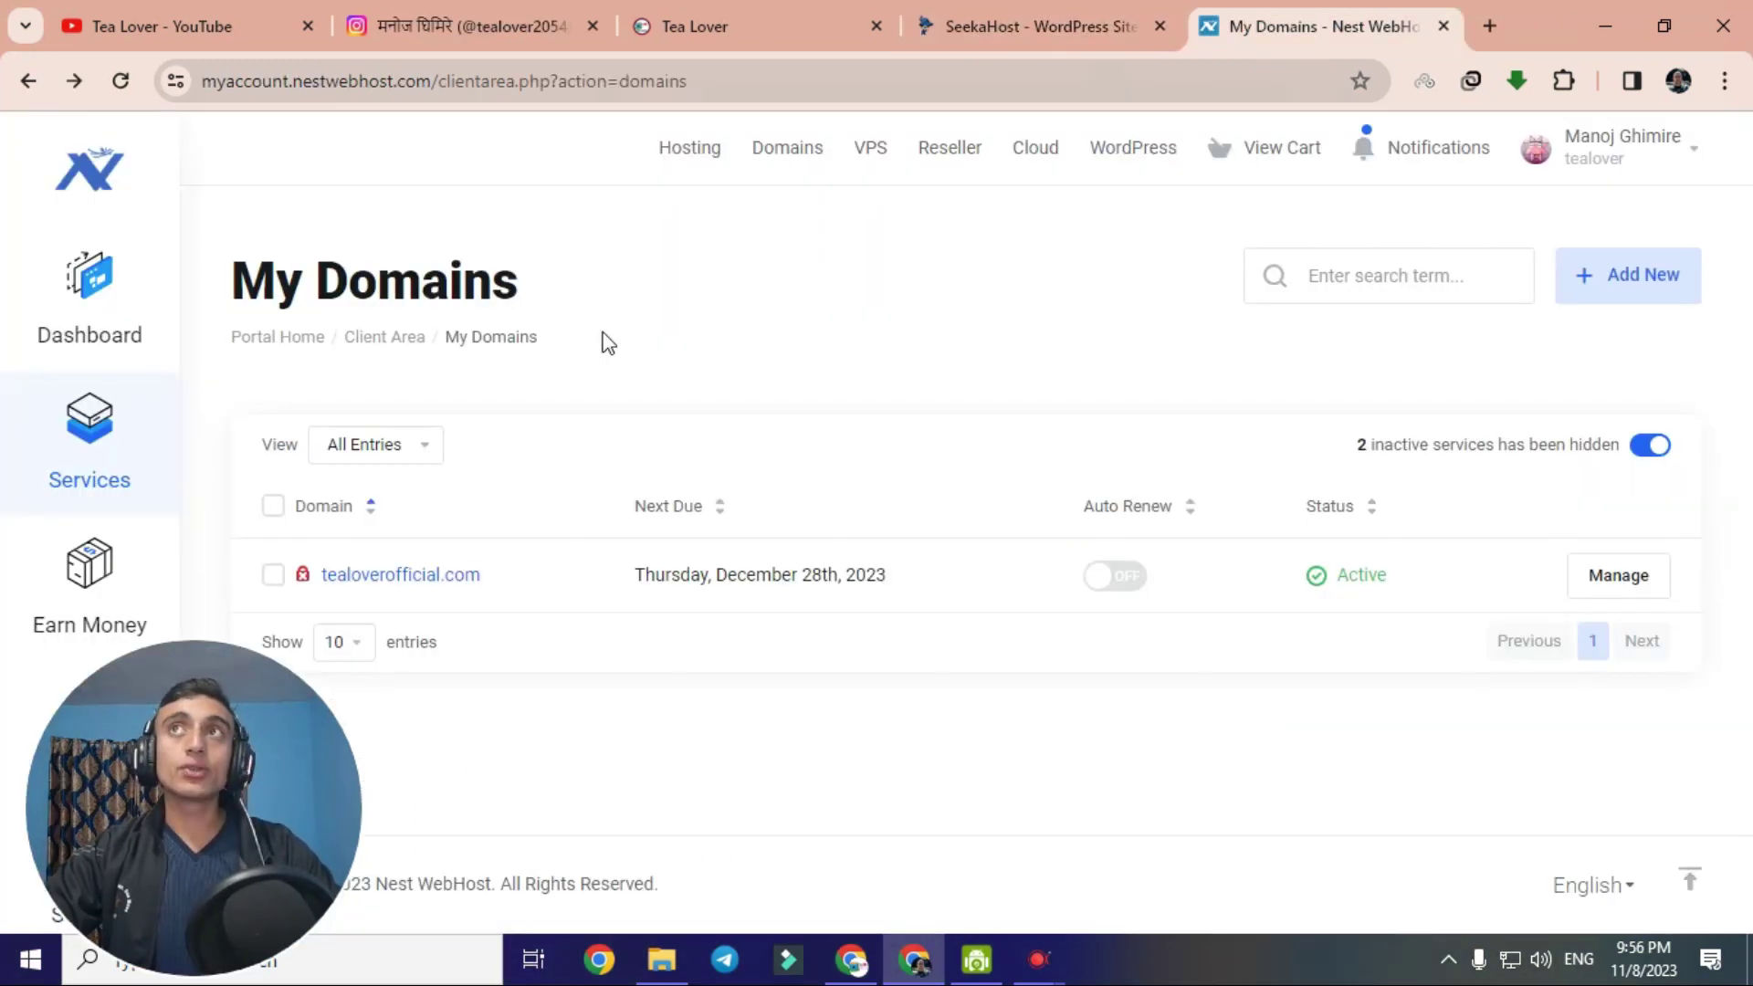
{"action": "left_click", "coordinate": [1630, 582]}
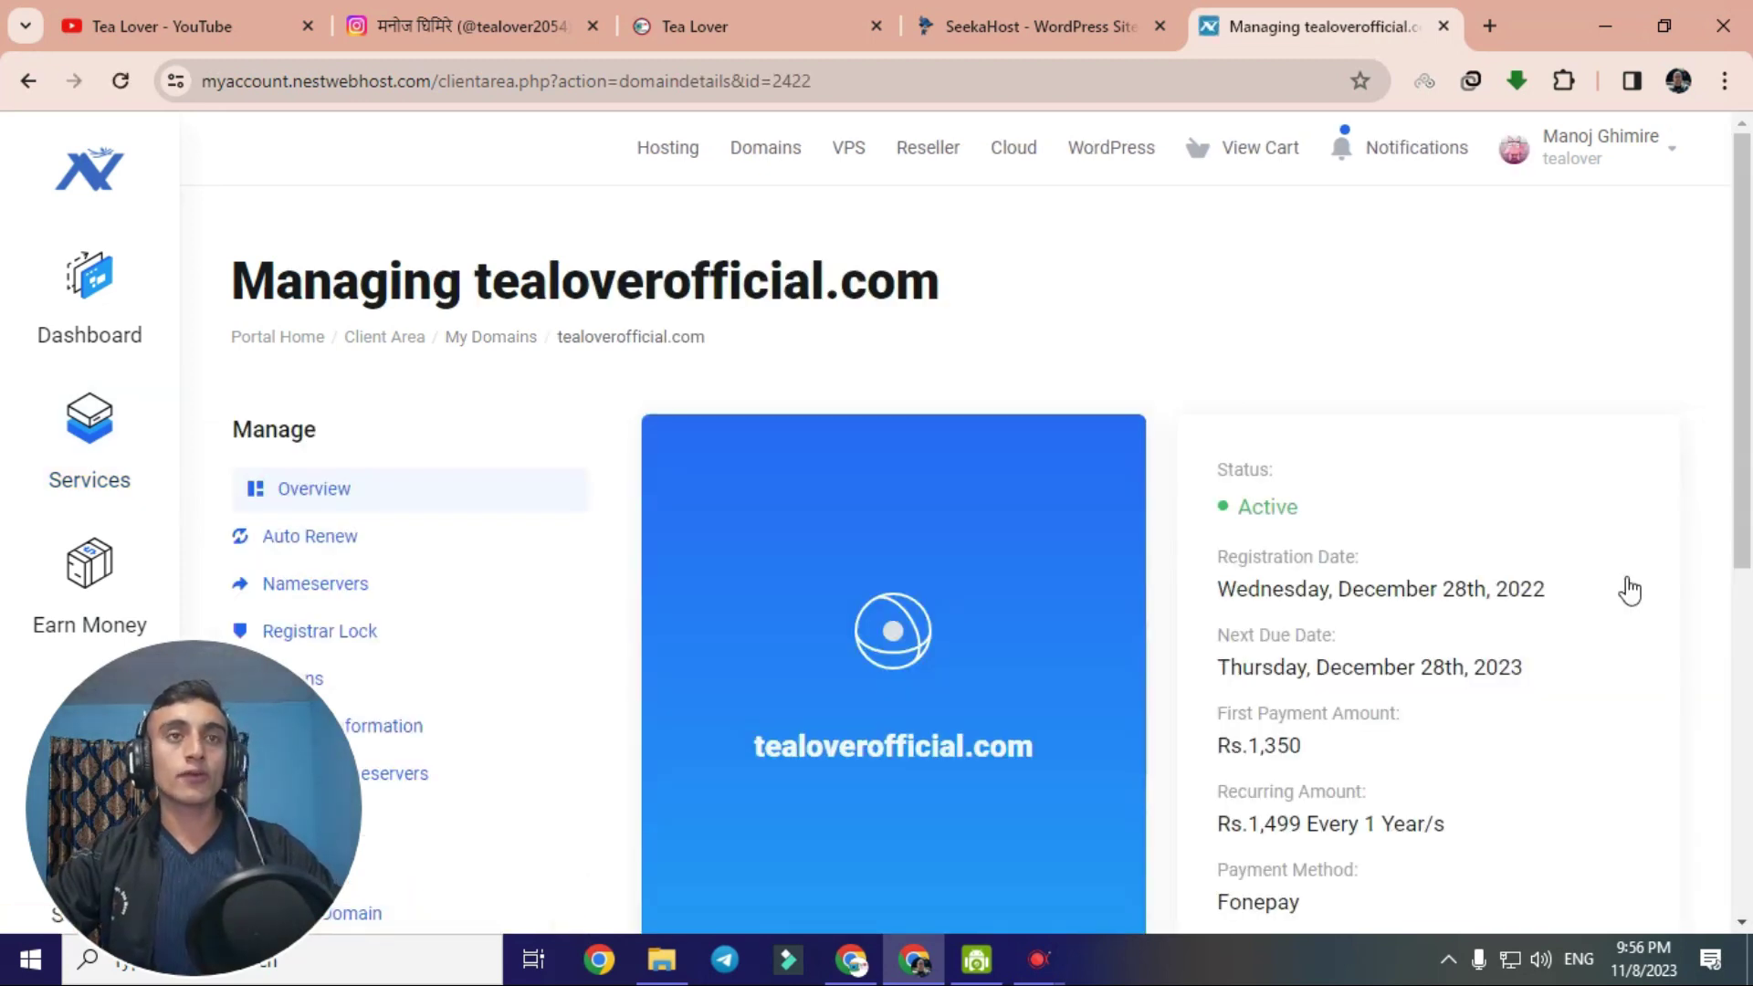
{"action": "left_click", "coordinate": [325, 587]}
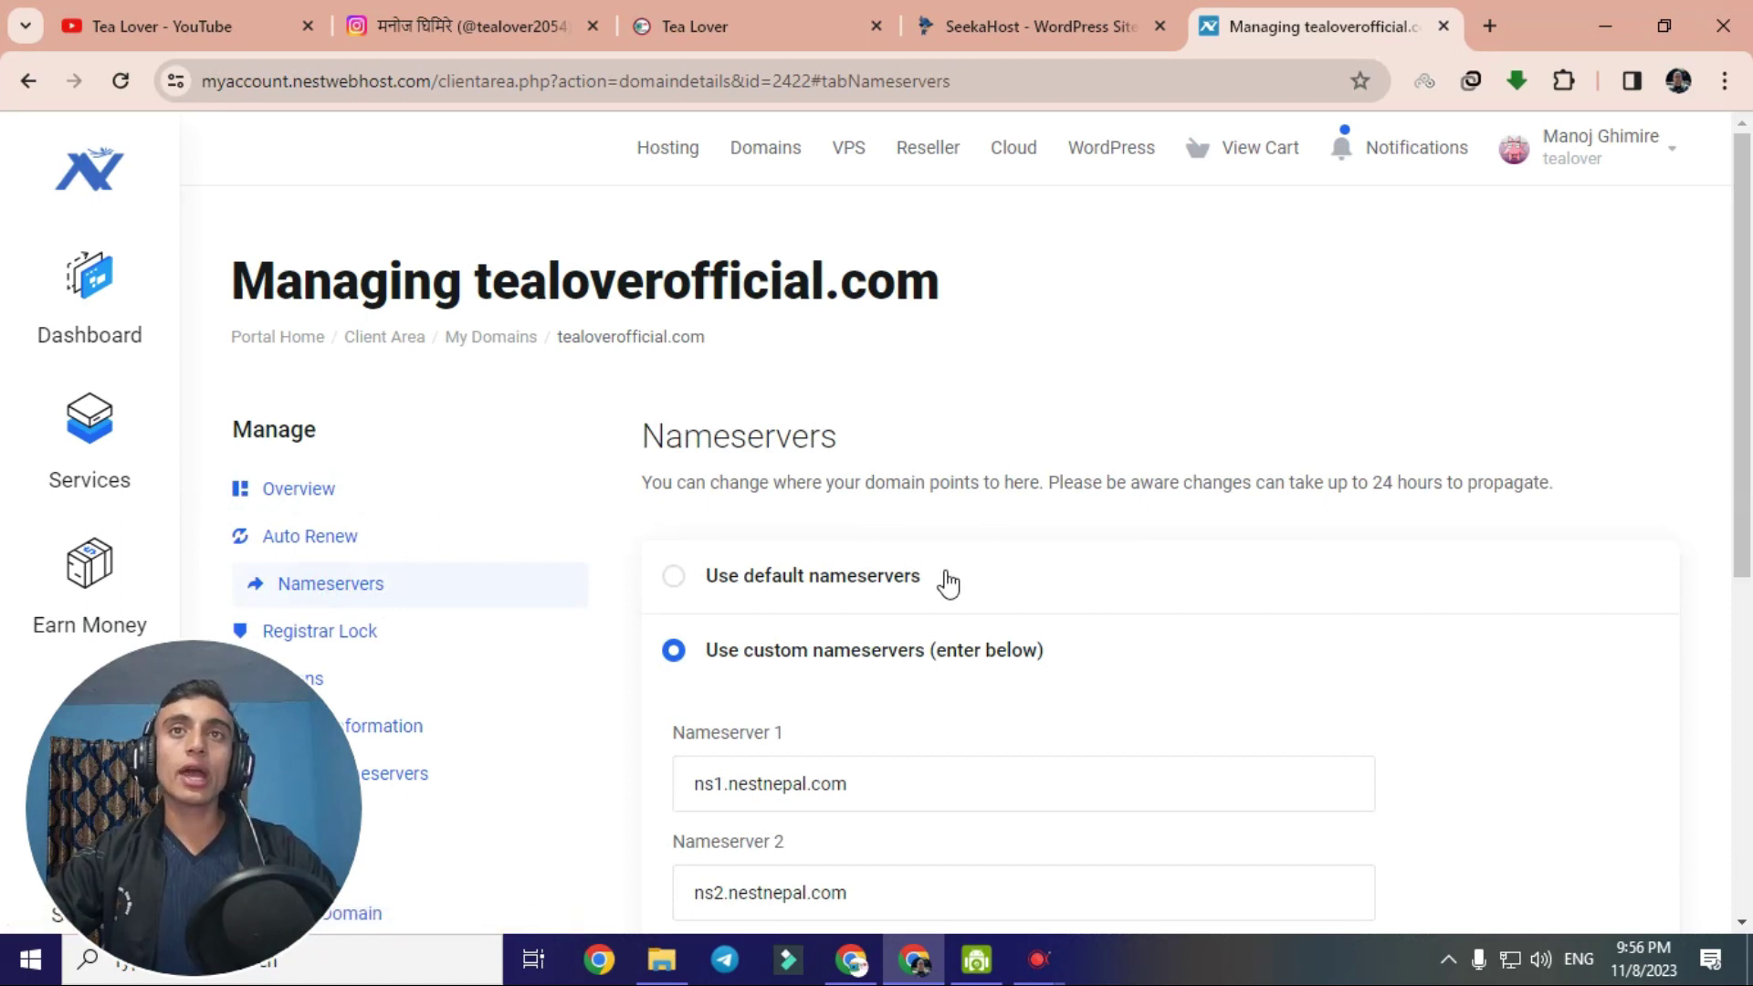
{"action": "scroll", "coordinate": [797, 423], "scroll_direction": "down", "scroll_amount": 5}
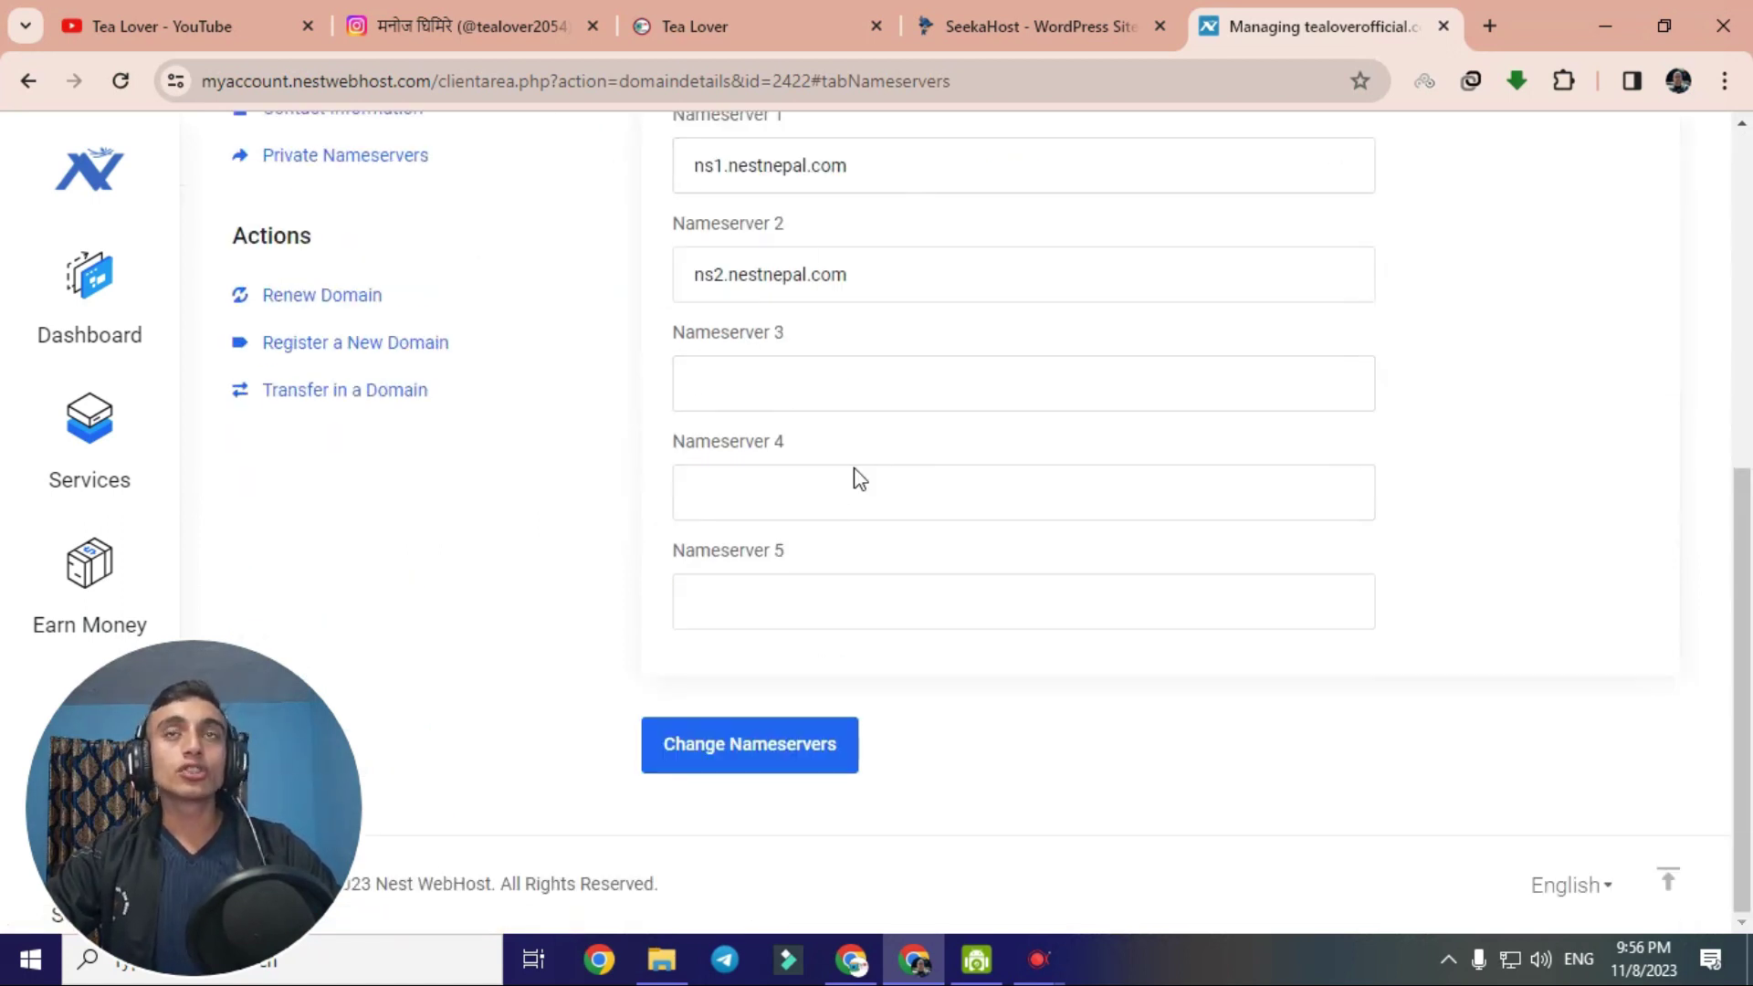
Return to the SeekaHost WordPress sites list.
{"action": "left_click", "coordinate": [973, 31]}
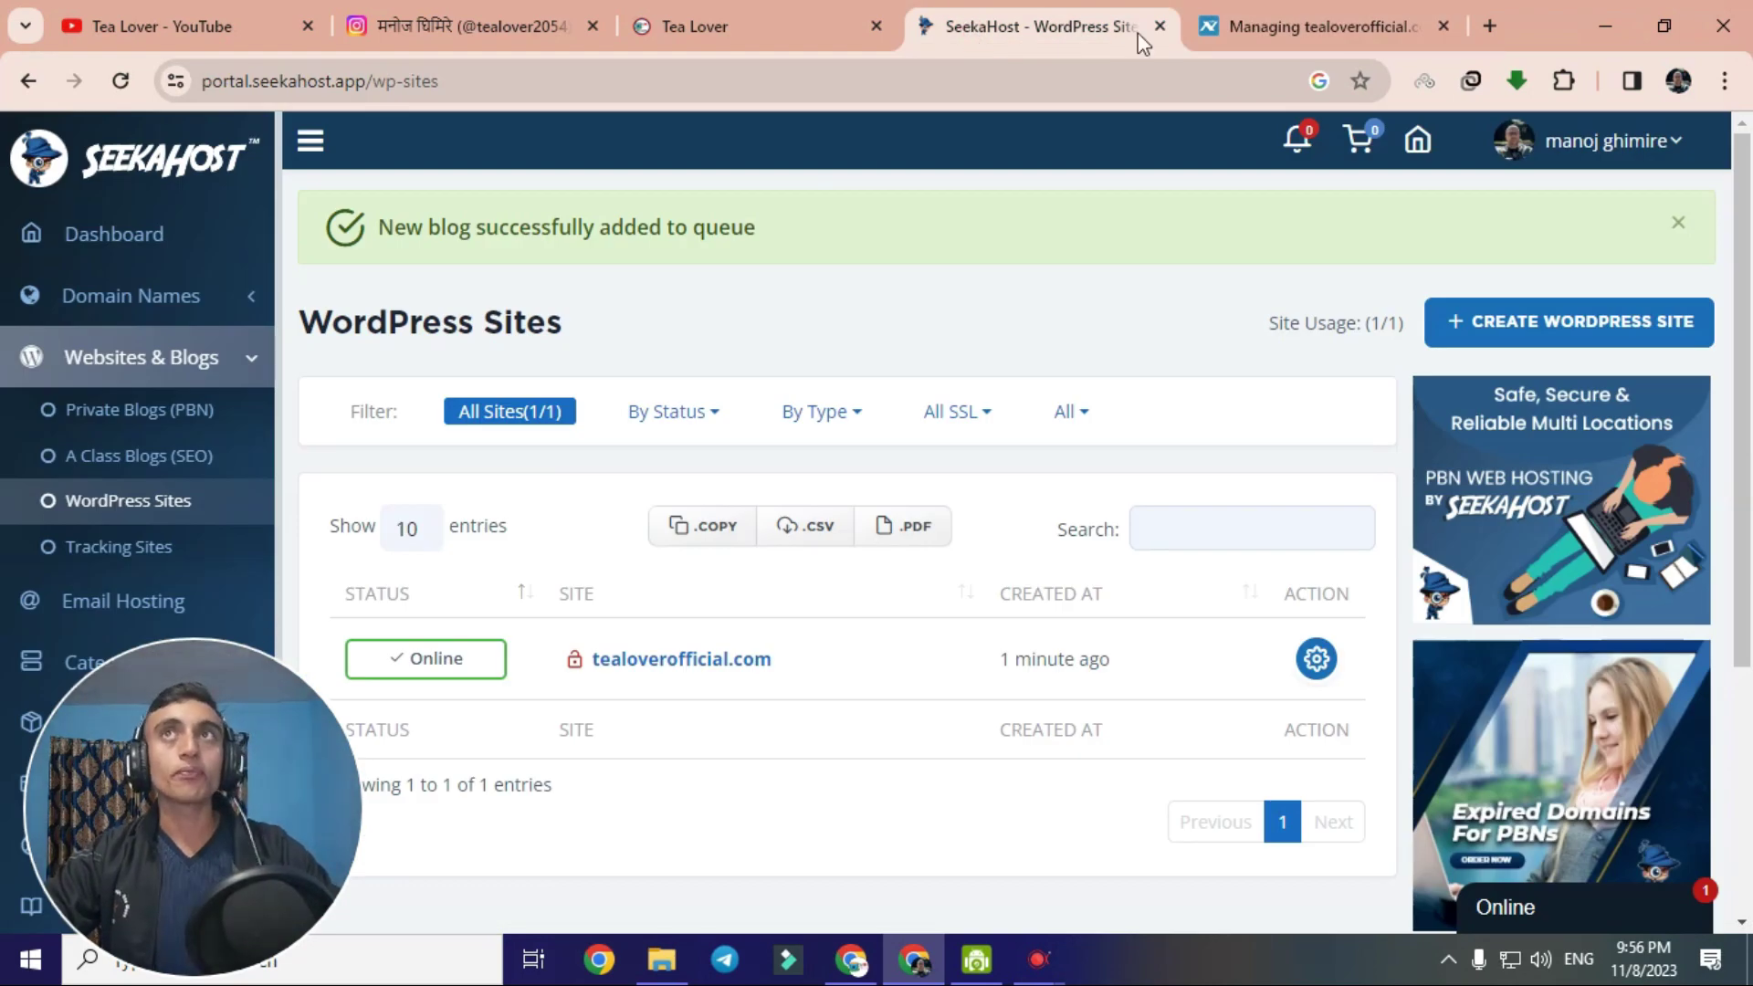
{"action": "key", "text": "ctrl+Tab"}
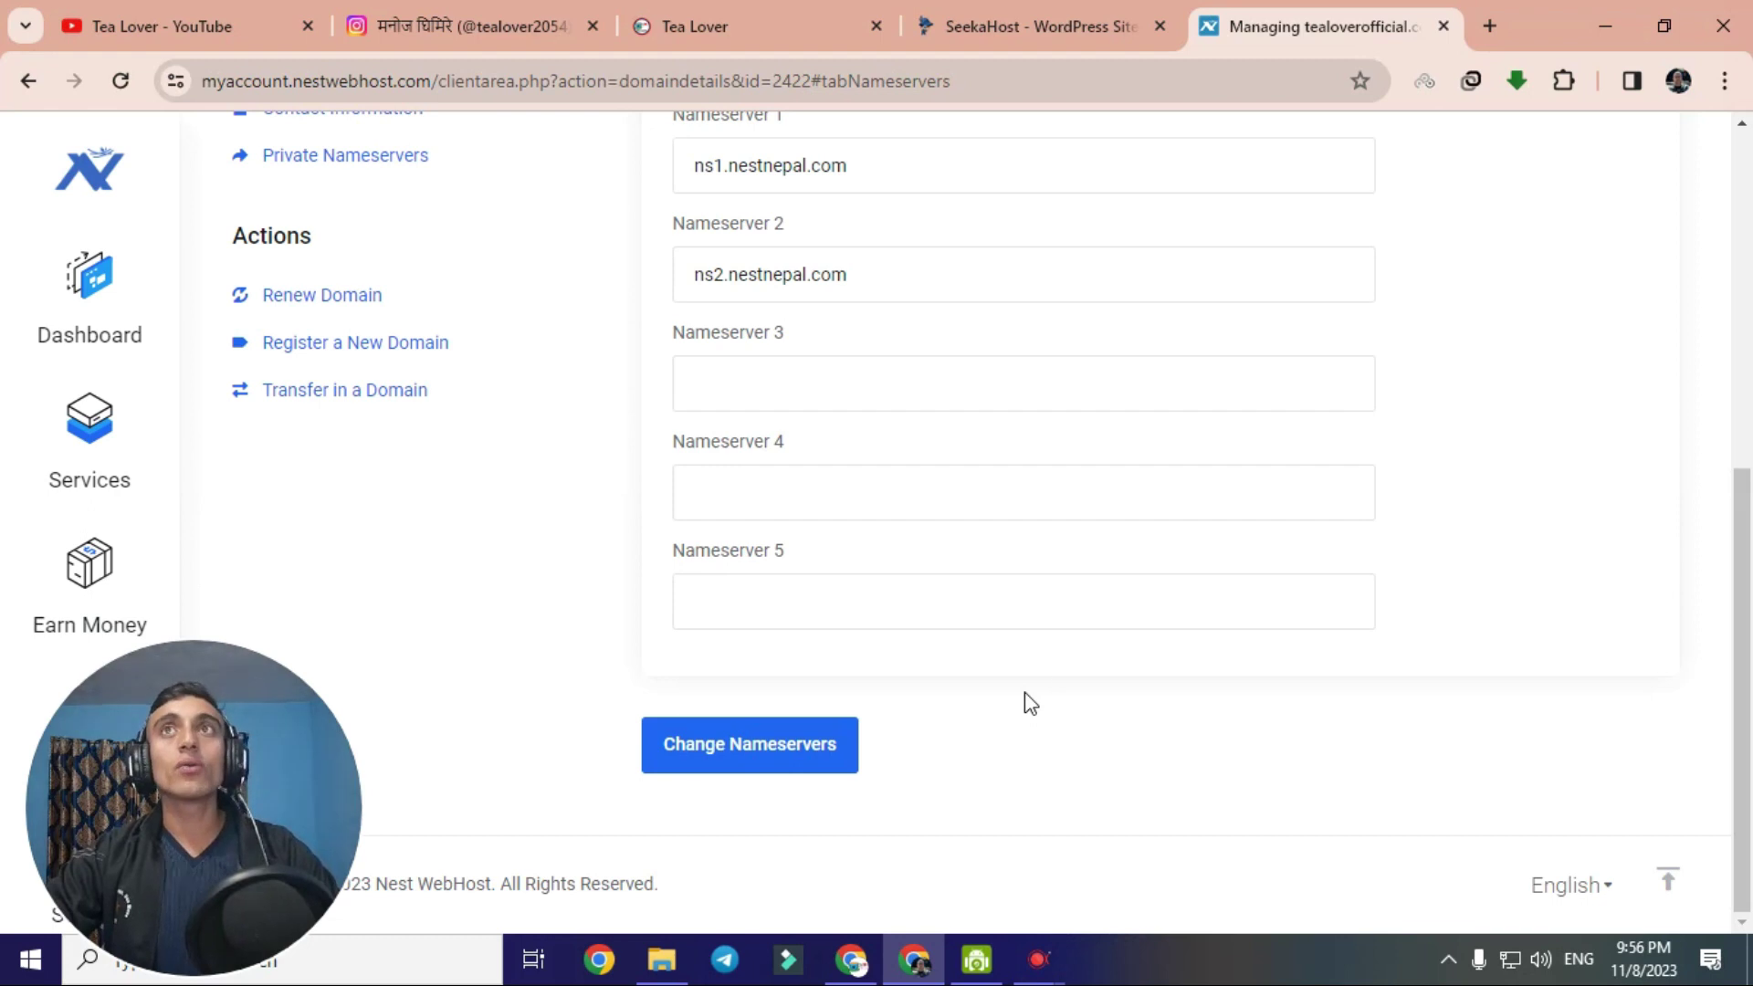
{"action": "left_click", "coordinate": [1002, 26]}
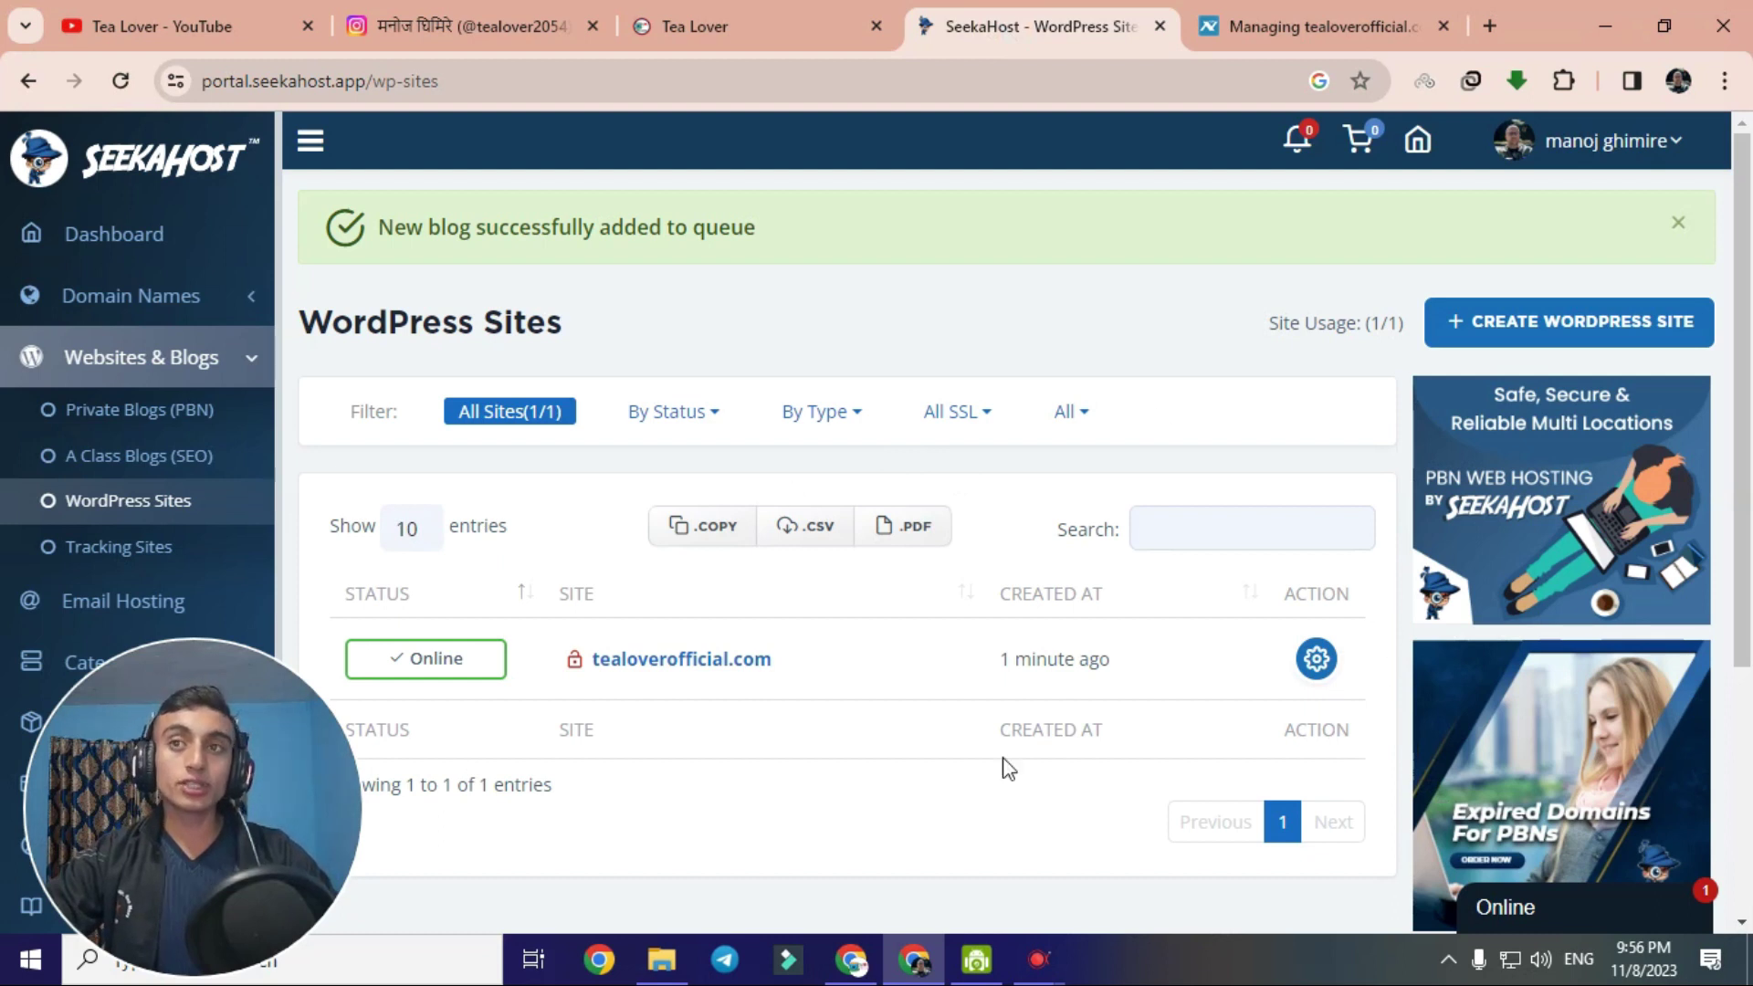
Replace ns1.nestnepal.com with ns1.wpappcontrol.com as the domain's first nameserver.
{"action": "left_click", "coordinate": [1316, 659]}
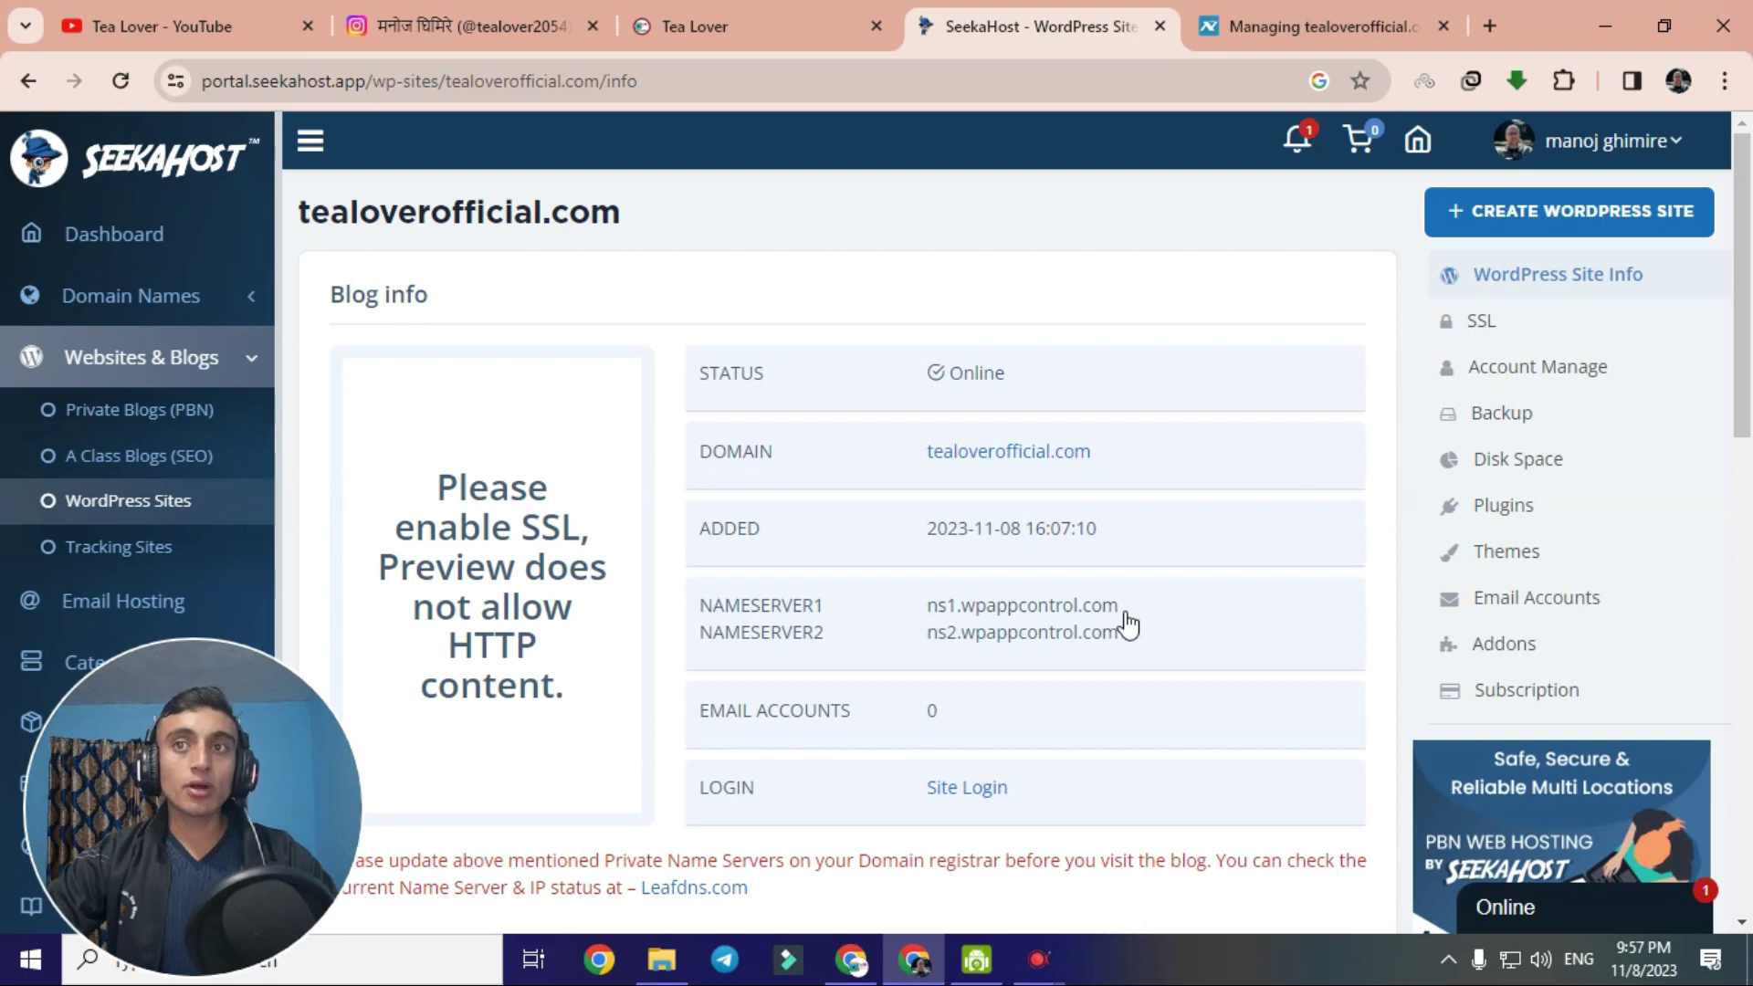
{"action": "left_click_drag", "start_coordinate": [919, 606], "coordinate": [1130, 613]}
{"action": "key", "text": "ctrl+c"}
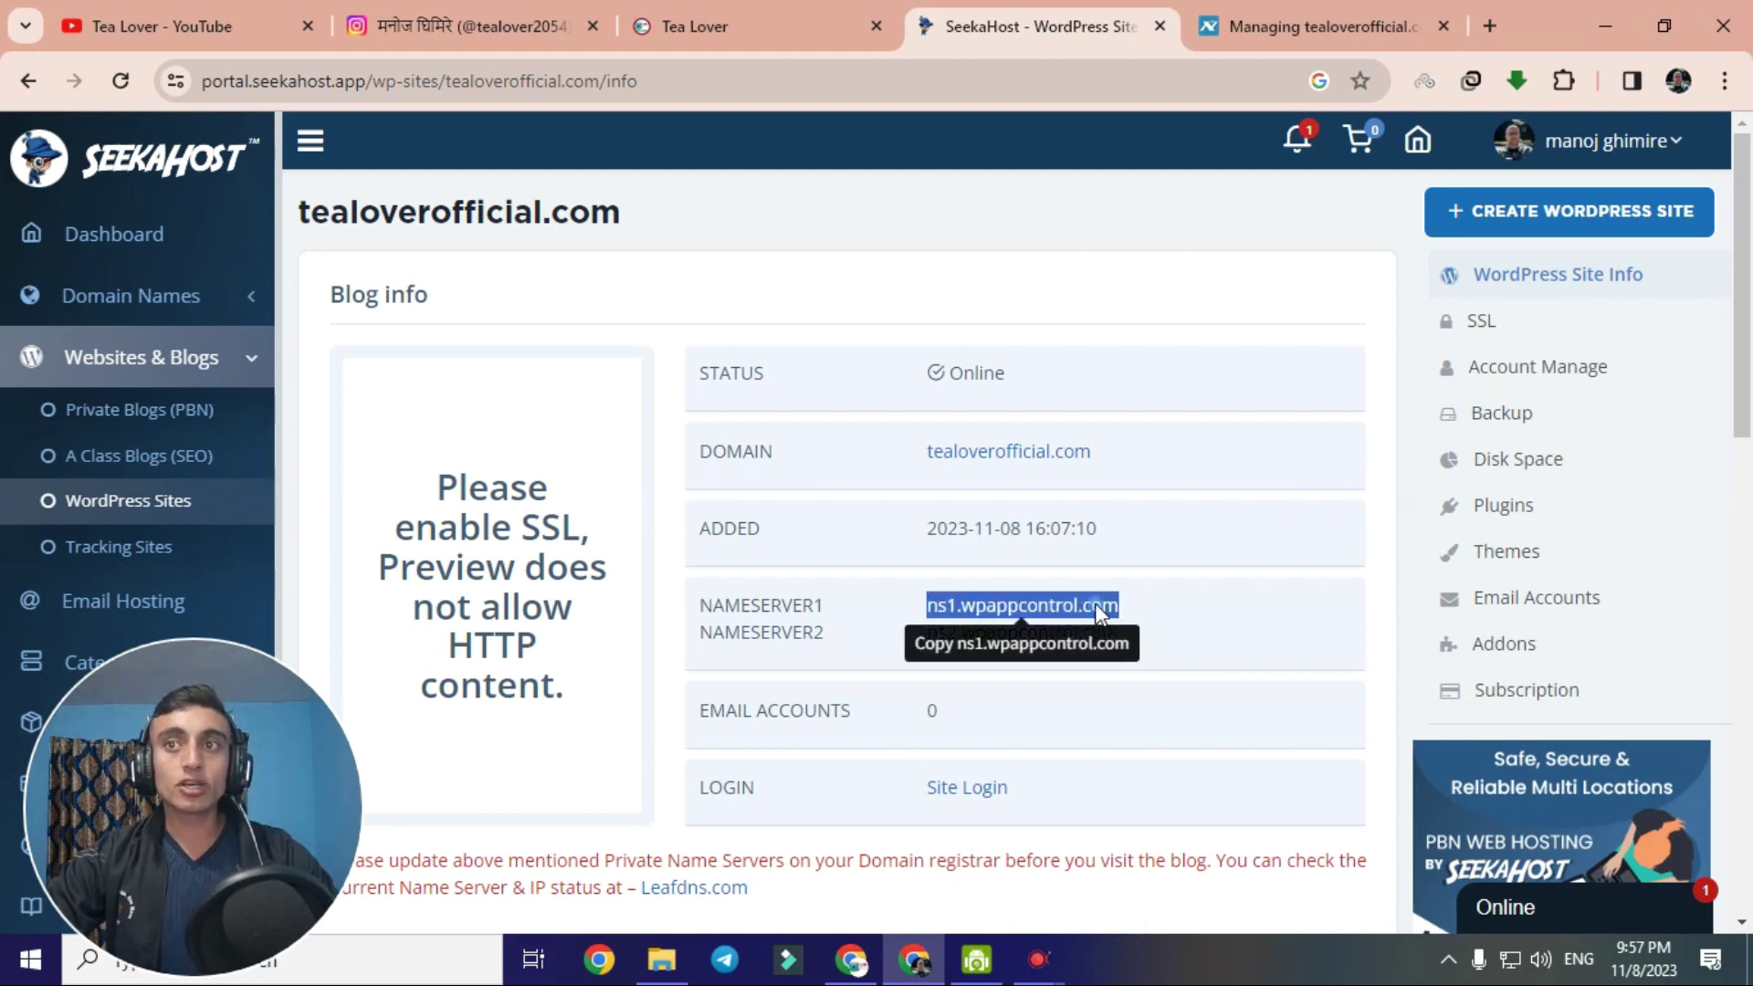
{"action": "key", "text": "ctrl+Tab"}
{"action": "left_click_drag", "start_coordinate": [884, 168], "coordinate": [675, 165]}
{"action": "right_click", "coordinate": [731, 167]}
{"action": "left_click", "coordinate": [787, 321]}
Copy ns2.wpappcontrol.com to the registrar and confirm the nameservers were saved.
{"action": "key", "text": "ctrl+shift+Tab"}
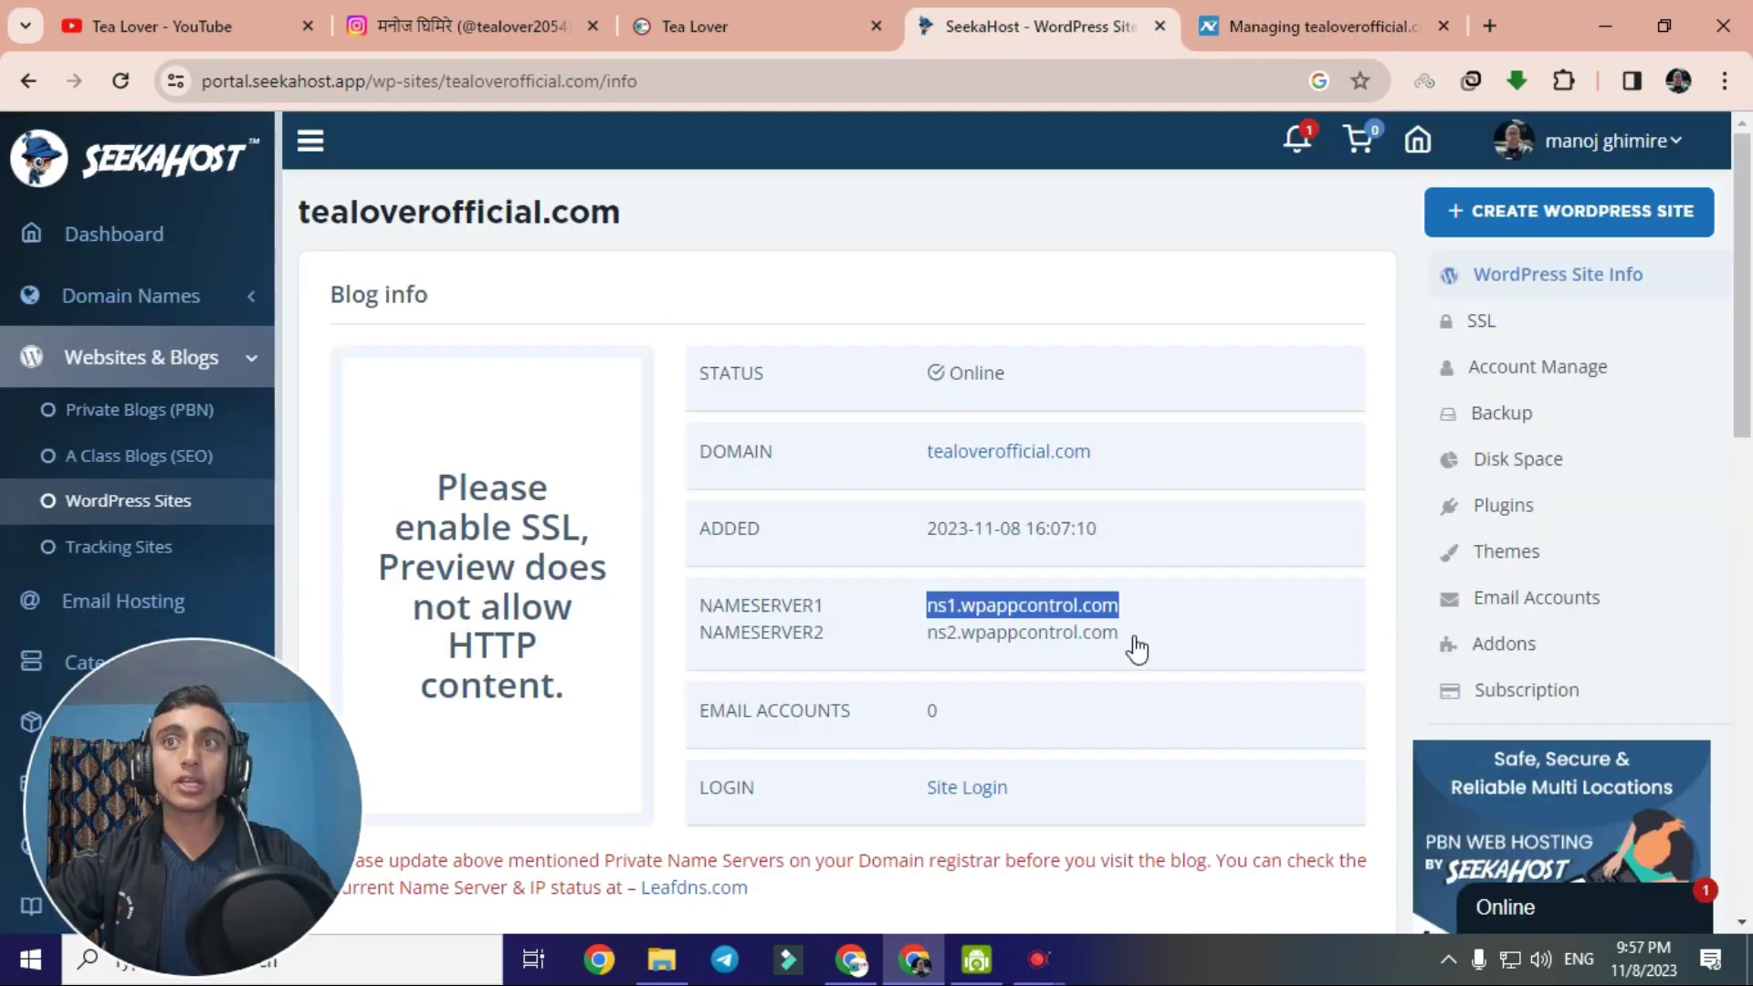
{"action": "left_click_drag", "start_coordinate": [1135, 650], "coordinate": [904, 620]}
{"action": "right_click", "coordinate": [957, 632]}
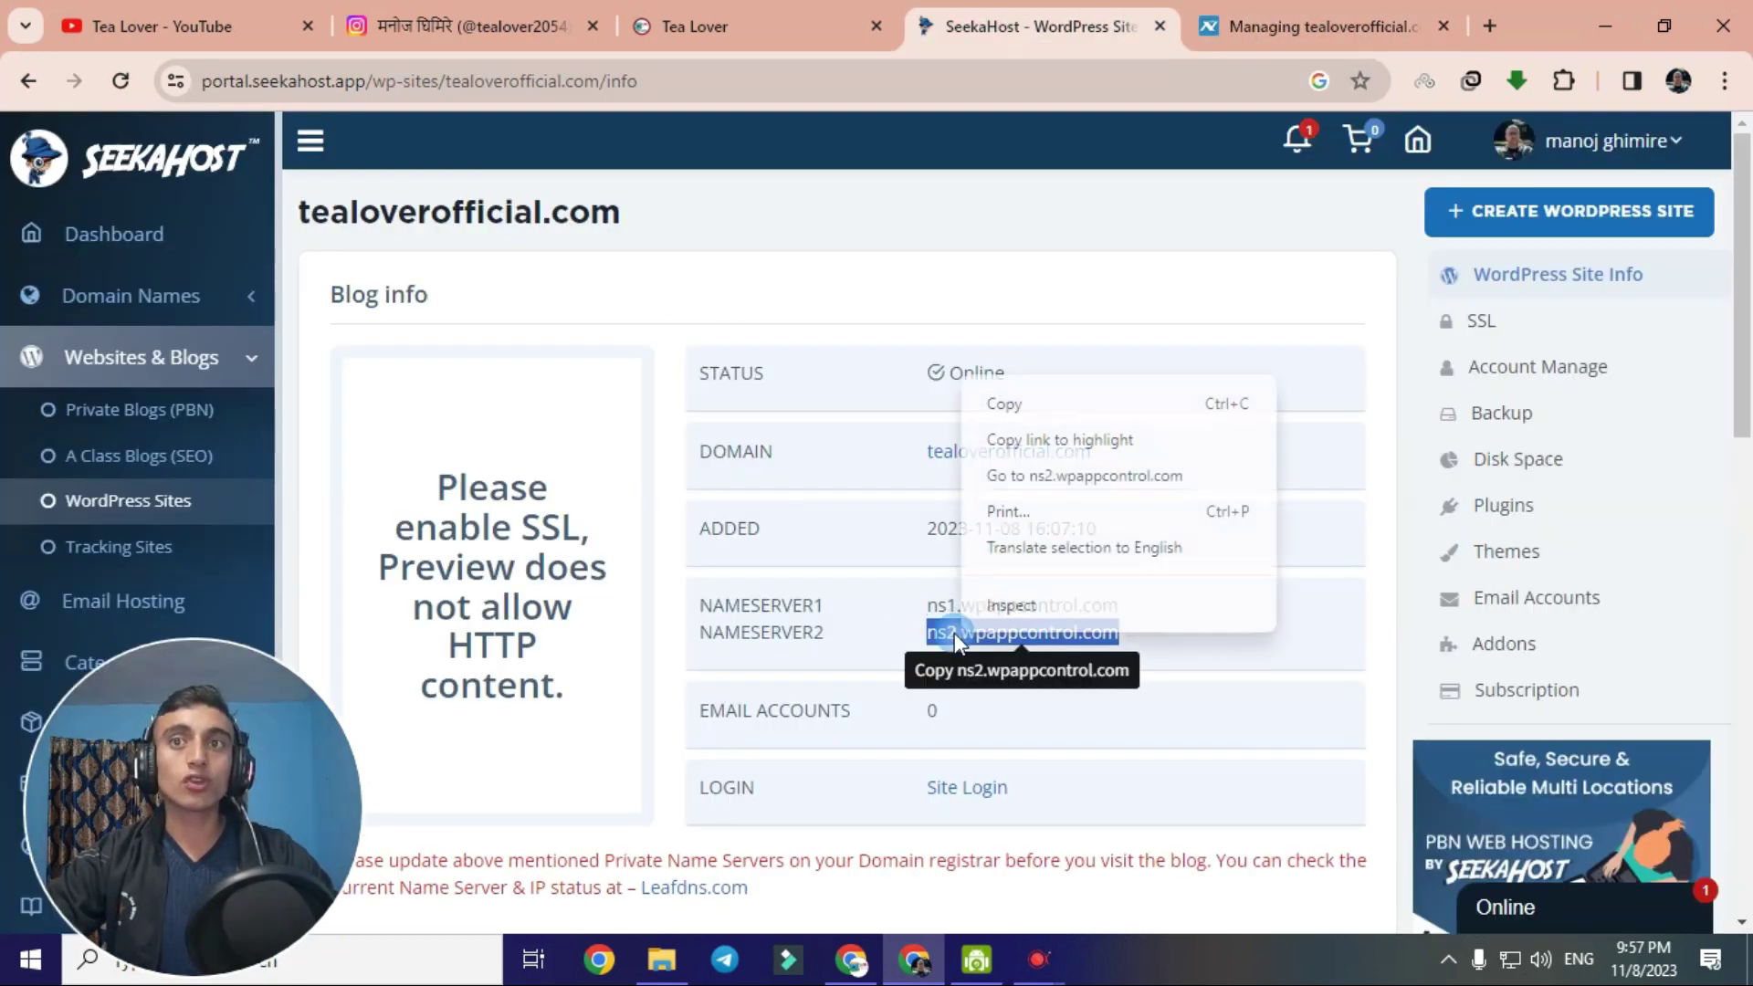
{"action": "left_click", "coordinate": [1004, 404]}
{"action": "key", "text": "ctrl+Tab"}
{"action": "left_click_drag", "start_coordinate": [632, 428], "coordinate": [955, 587]}
Open the tealoverofficial.com/wp-login.php sign-in page from SeekaHost's Site Login.
{"action": "left_click", "coordinate": [979, 15]}
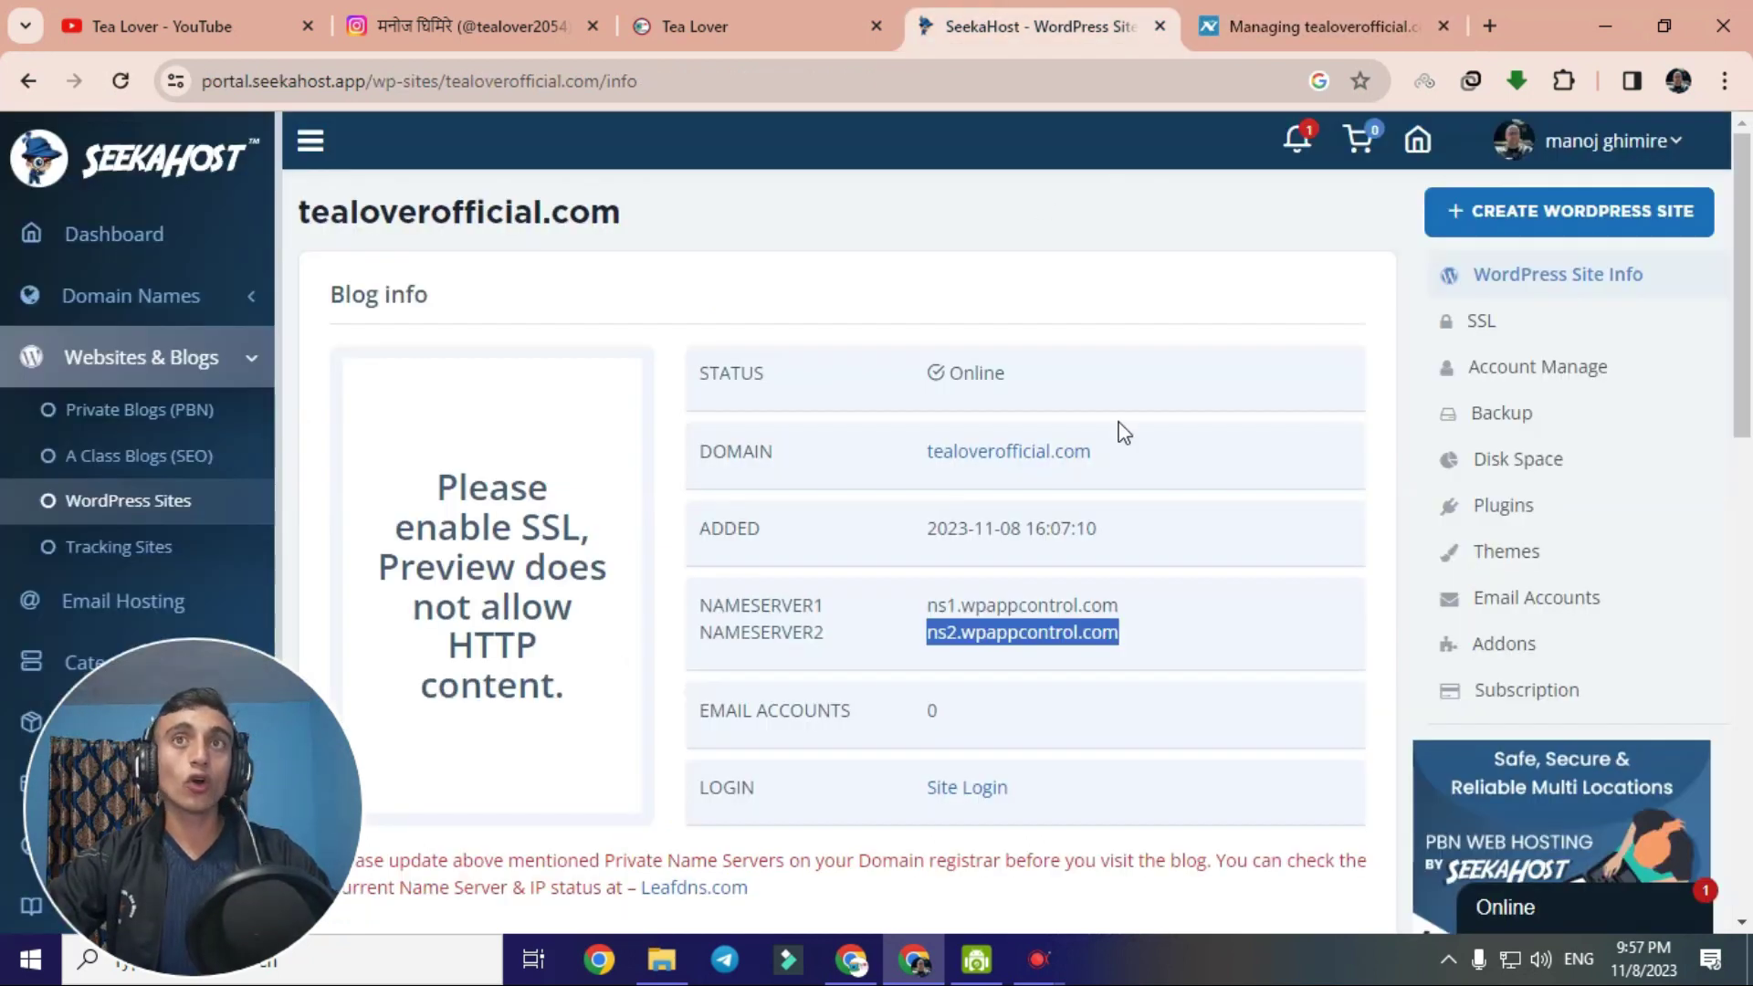
{"action": "left_click", "coordinate": [1230, 667]}
{"action": "scroll", "coordinate": [1005, 347], "scroll_direction": "down", "scroll_amount": 9}
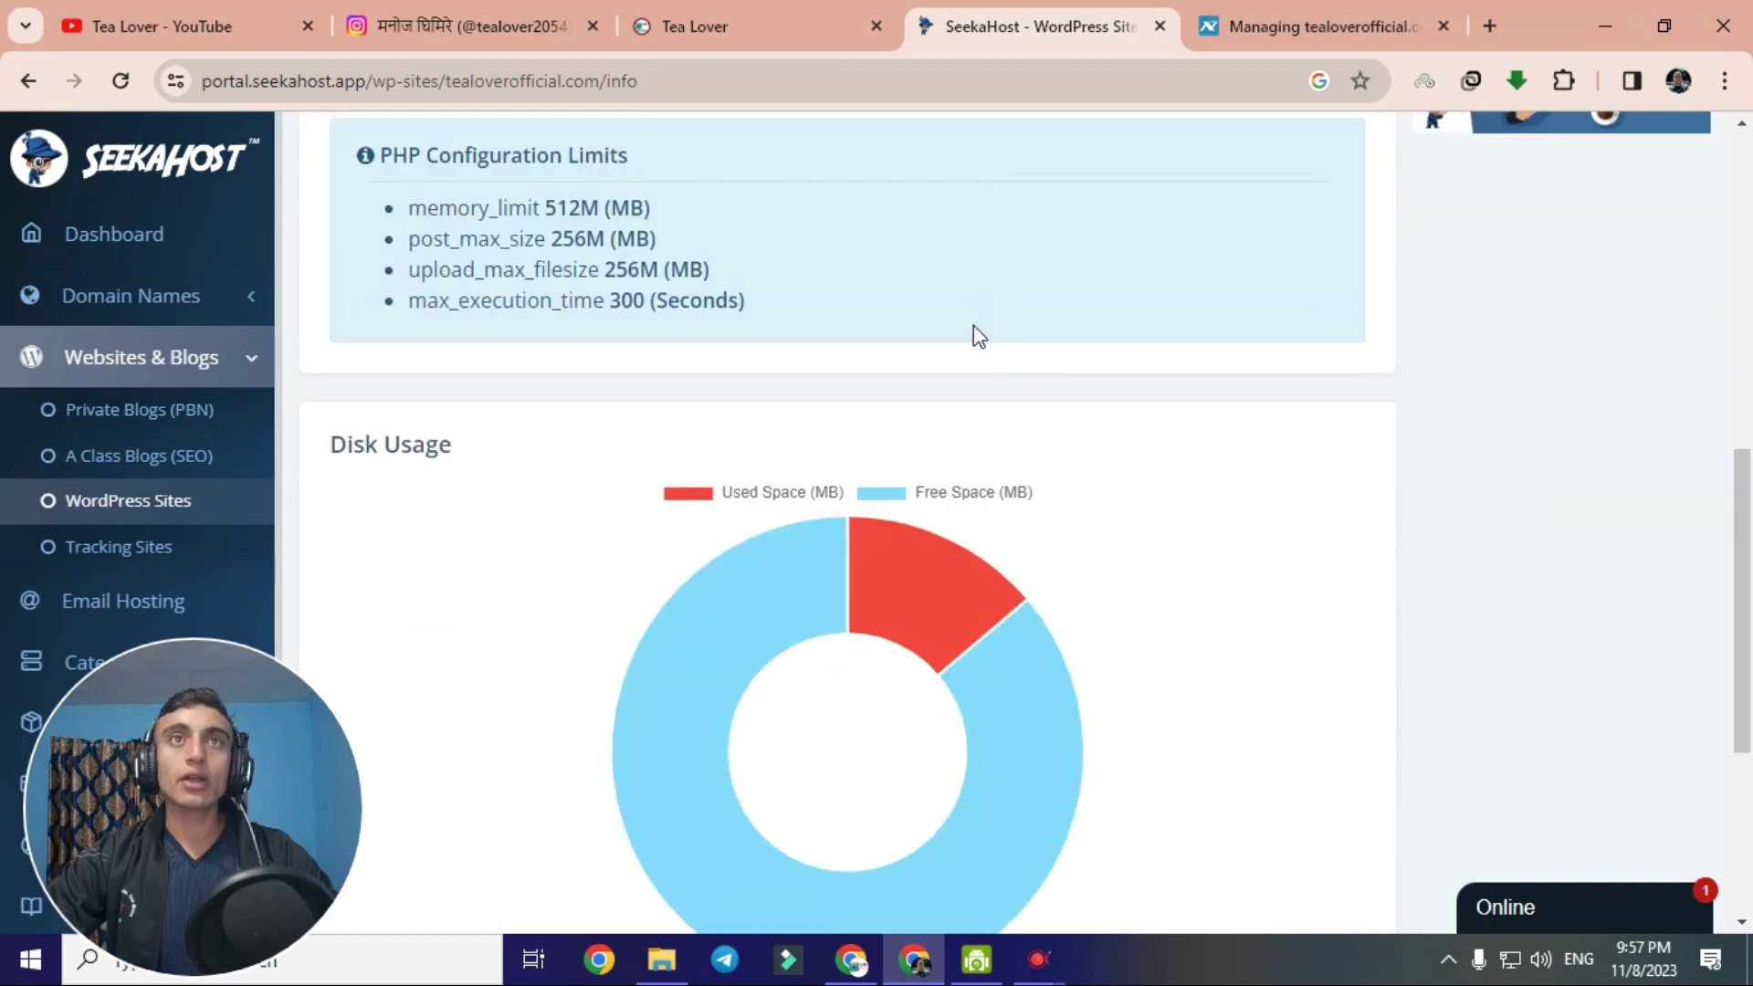
{"action": "scroll", "coordinate": [973, 329], "scroll_direction": "up", "scroll_amount": 10}
{"action": "left_click", "coordinate": [955, 789]}
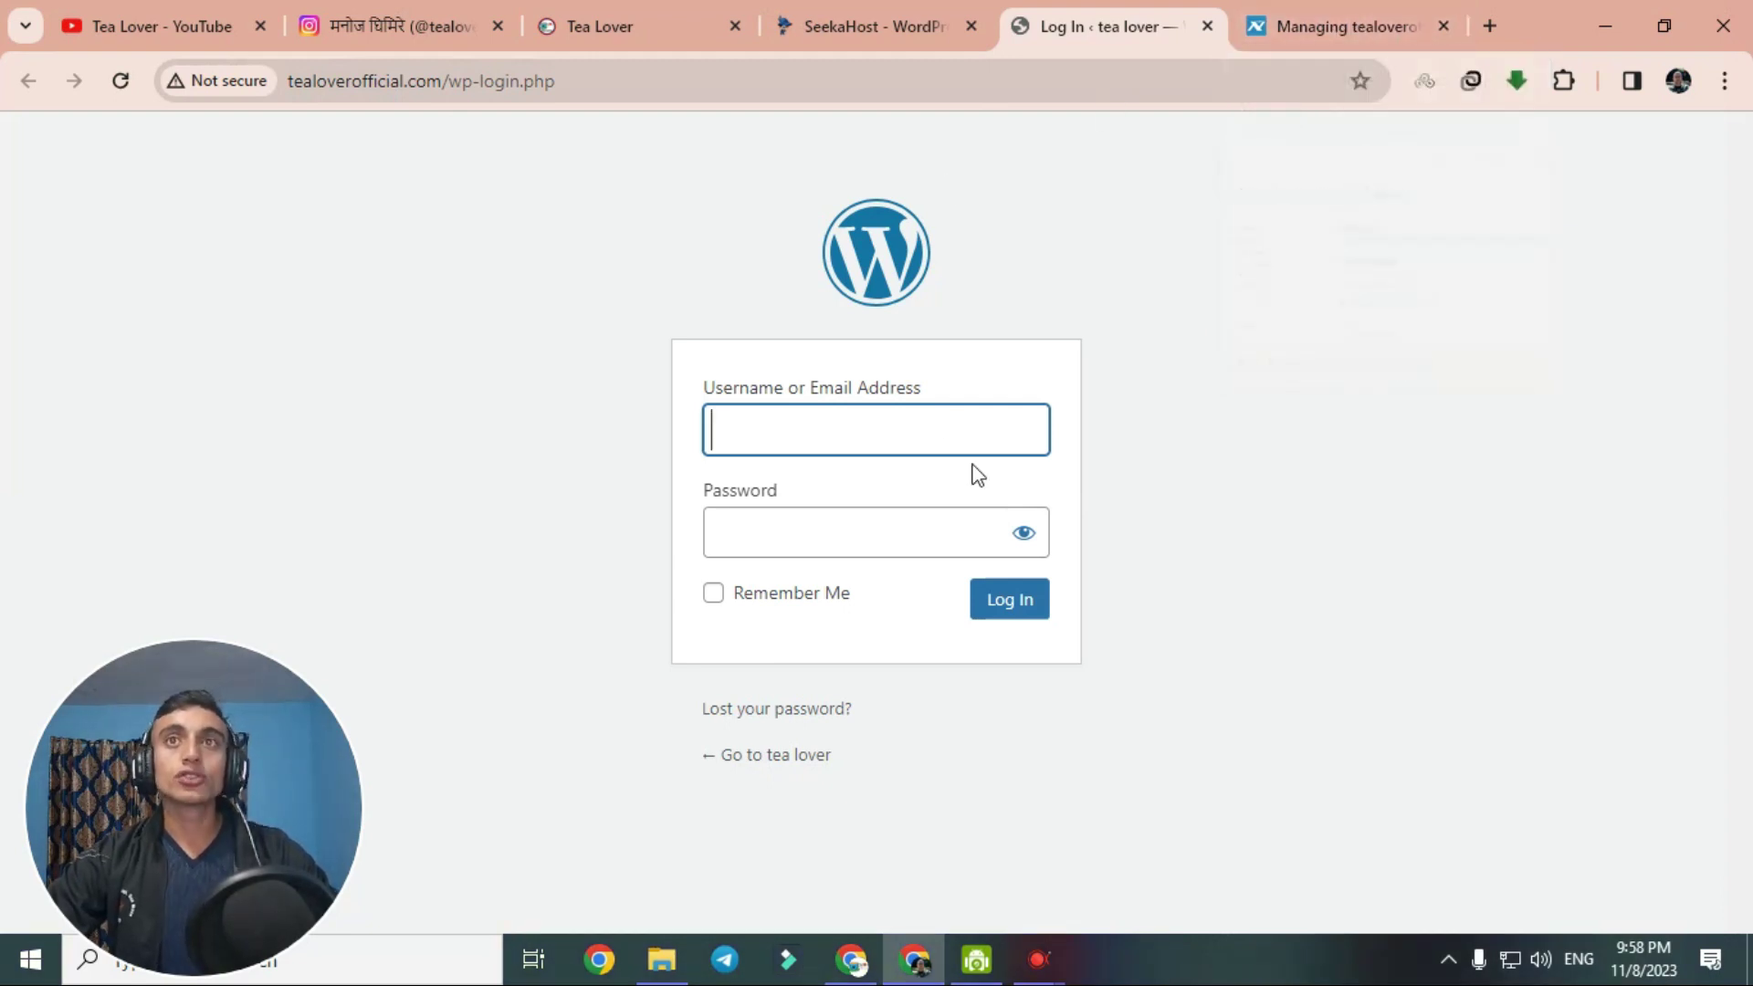
Close and reopen the WordPress login page, then return to SeekaHost's Blog info page.
{"action": "left_click", "coordinate": [915, 445]}
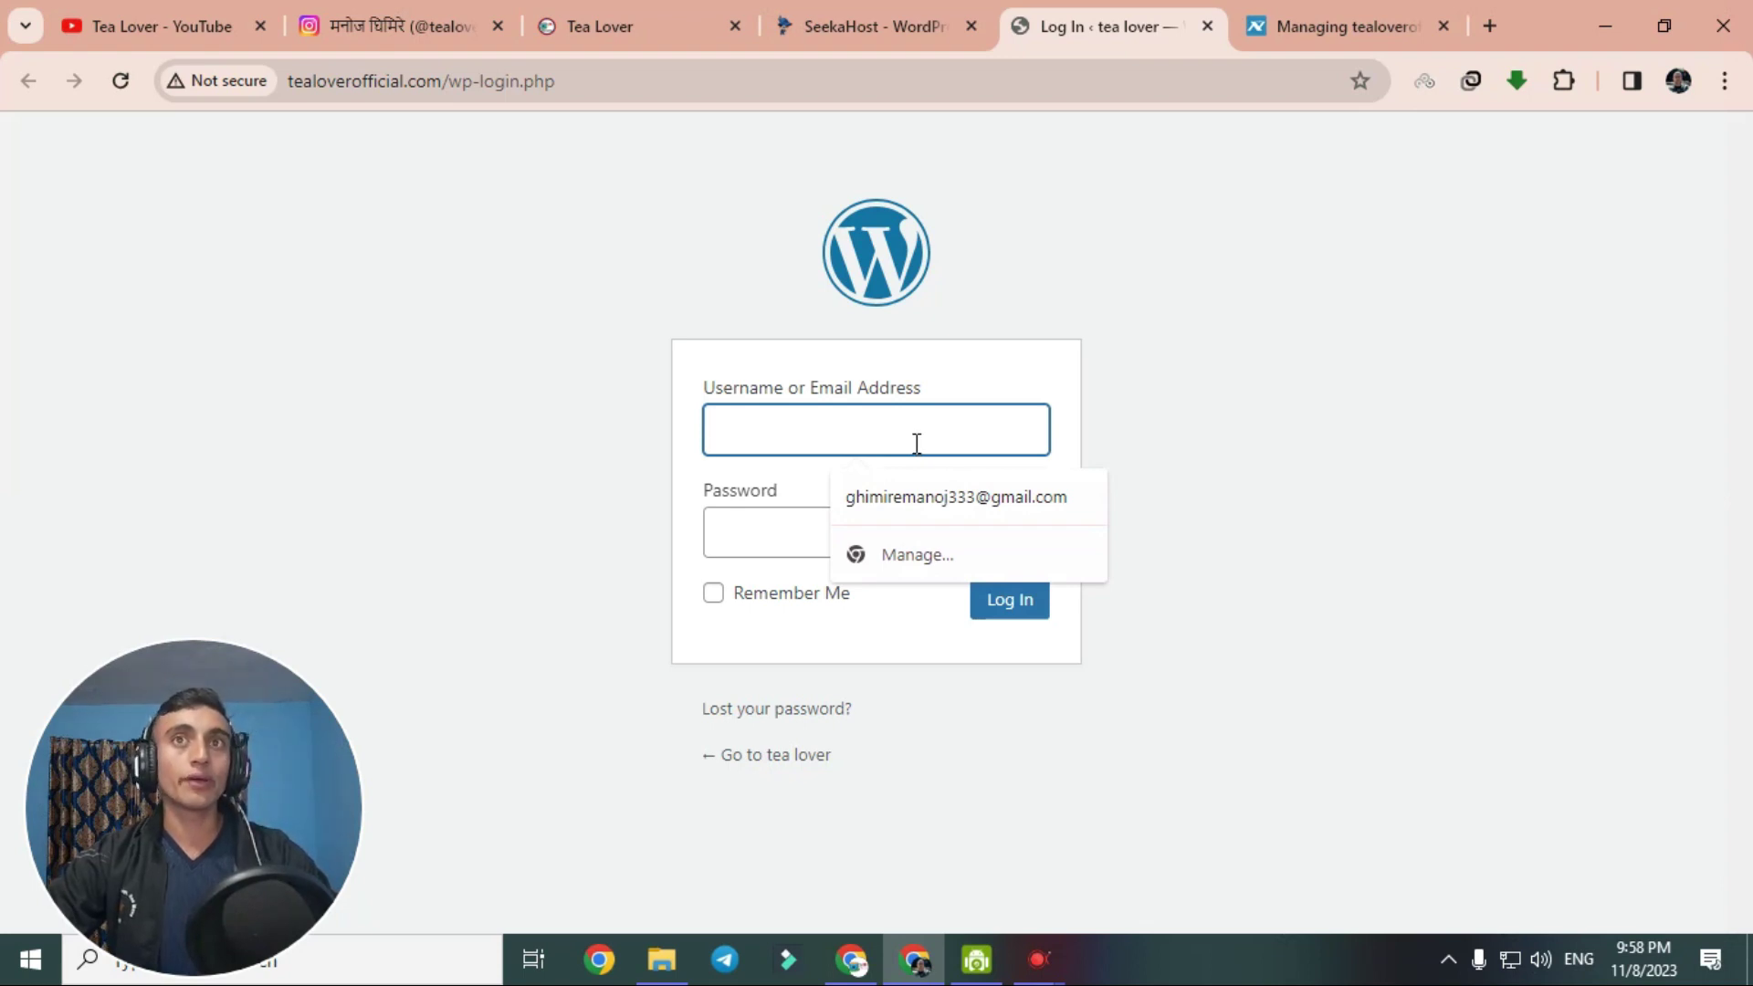
{"action": "key", "text": "ctrl+w"}
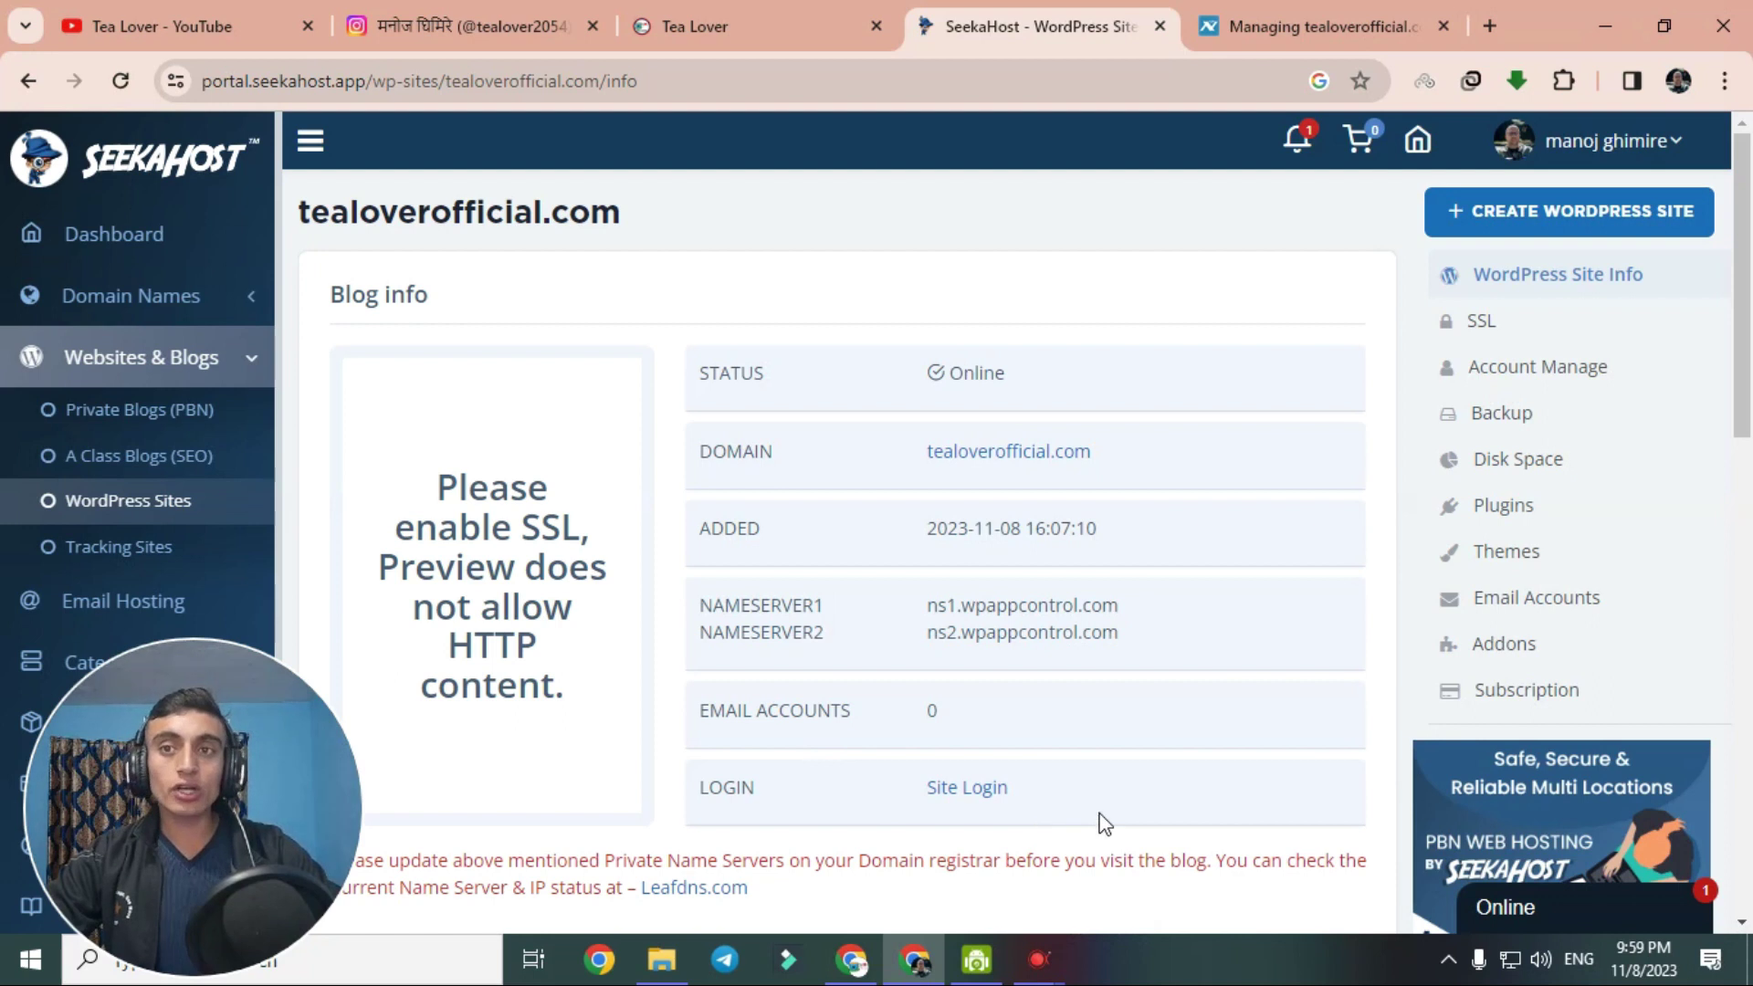
{"action": "left_click", "coordinate": [968, 793]}
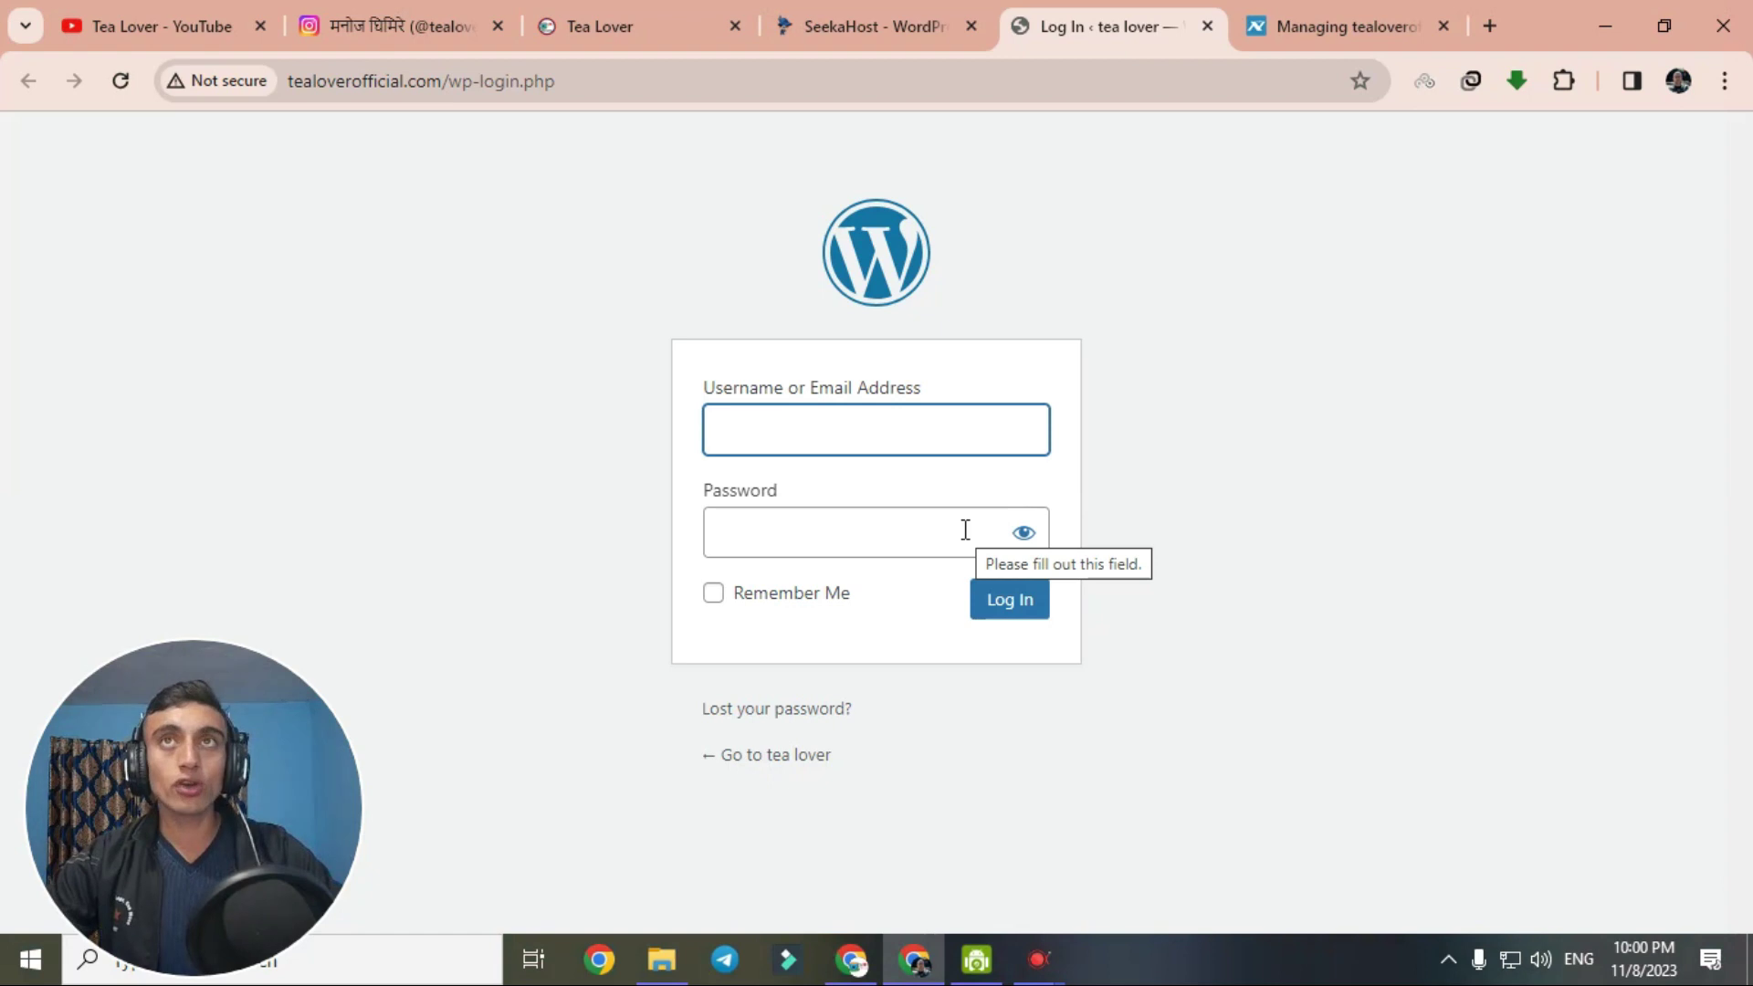
{"action": "left_click", "coordinate": [818, 24]}
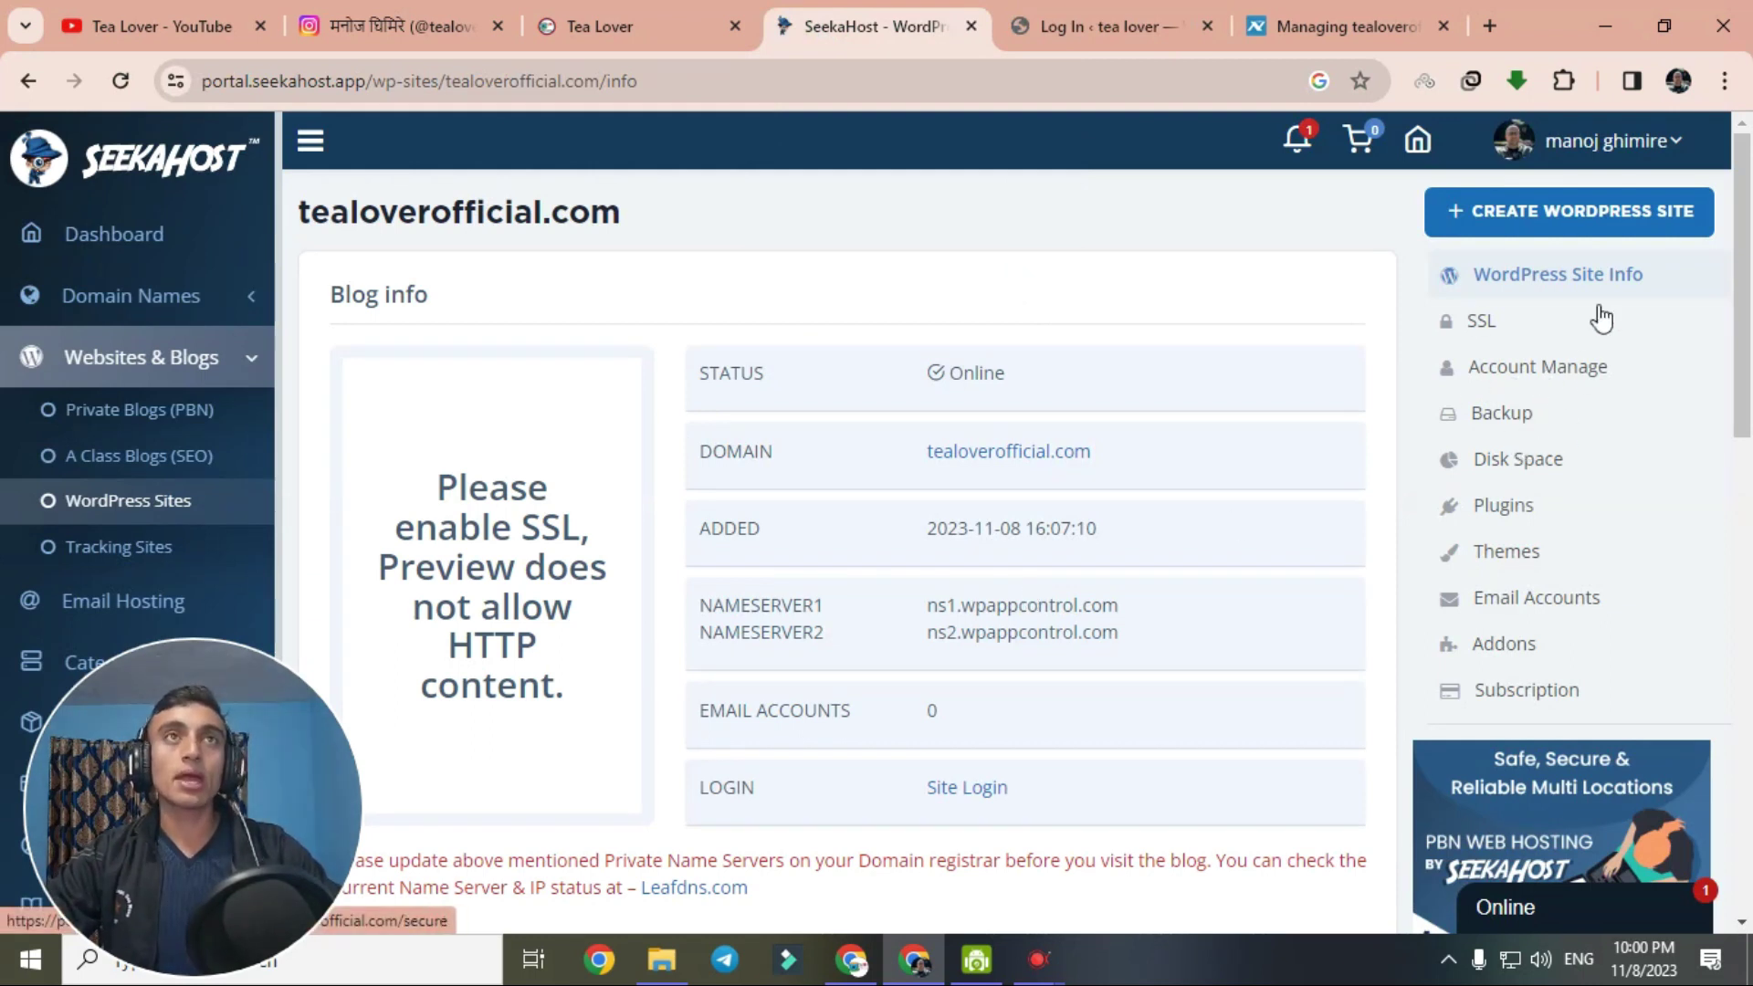
Copy the admin username and password from the site's Login Credentials page.
{"action": "left_click", "coordinate": [1549, 387]}
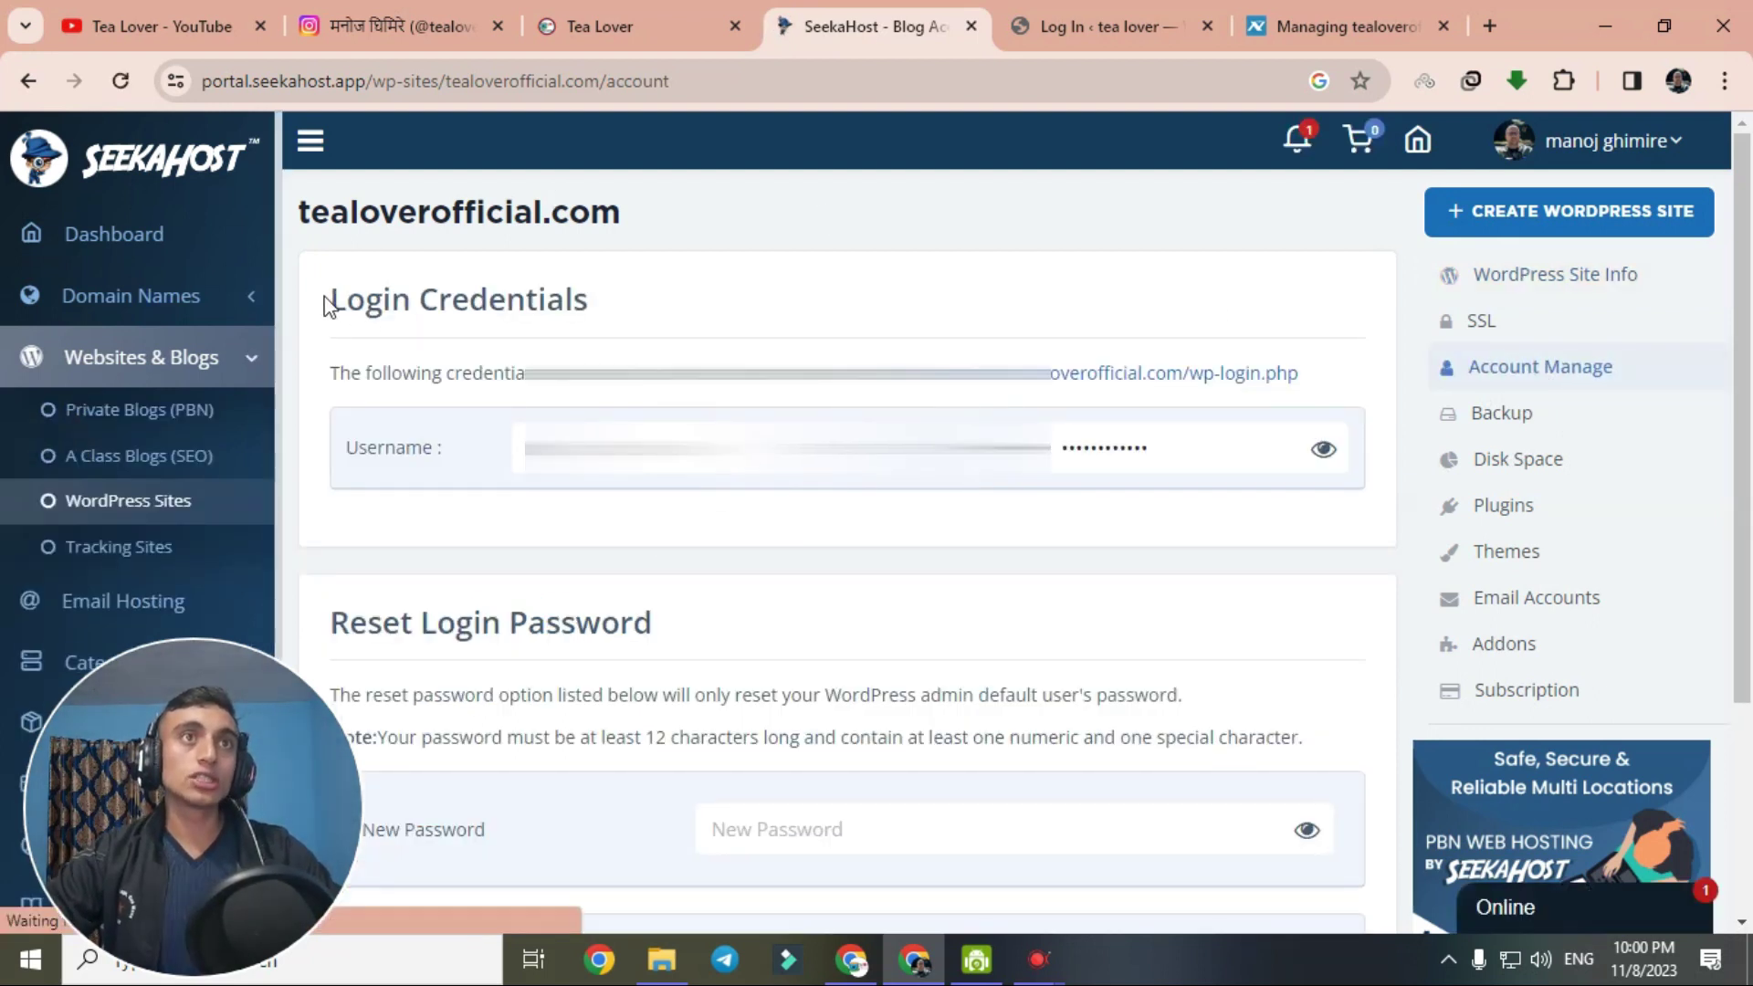
{"action": "left_click_drag", "start_coordinate": [325, 301], "coordinate": [727, 306]}
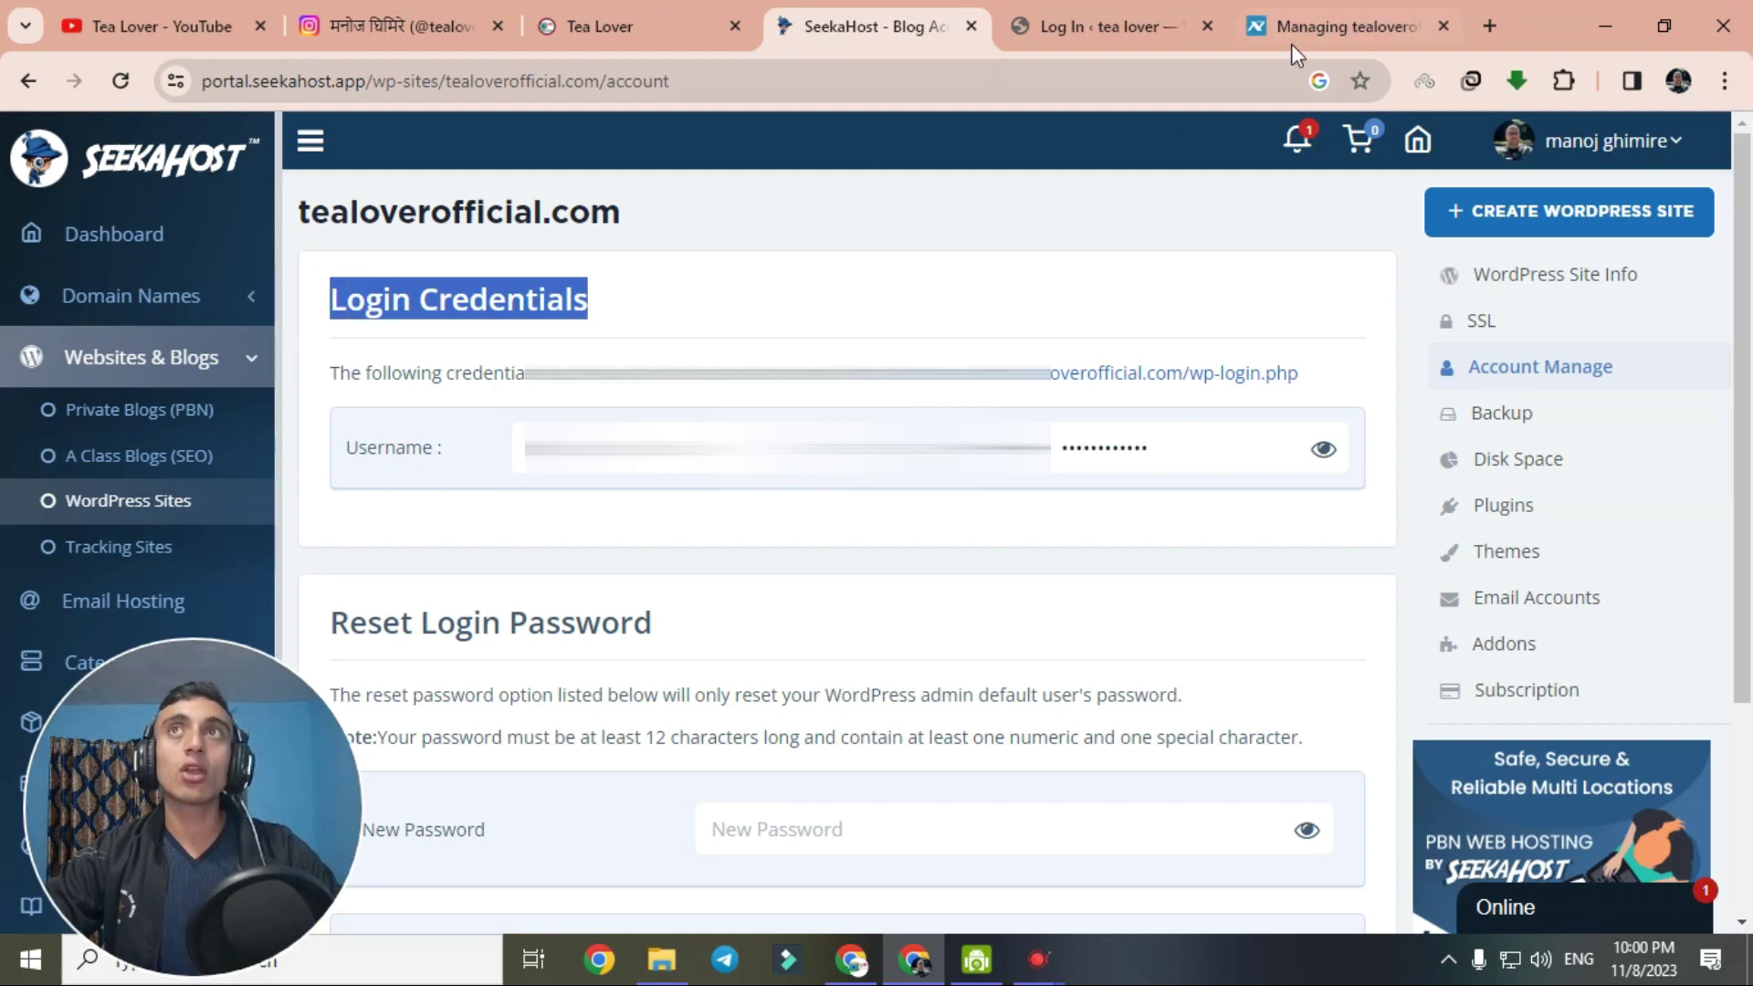
{"action": "left_click", "coordinate": [1104, 32]}
{"action": "left_click", "coordinate": [904, 32]}
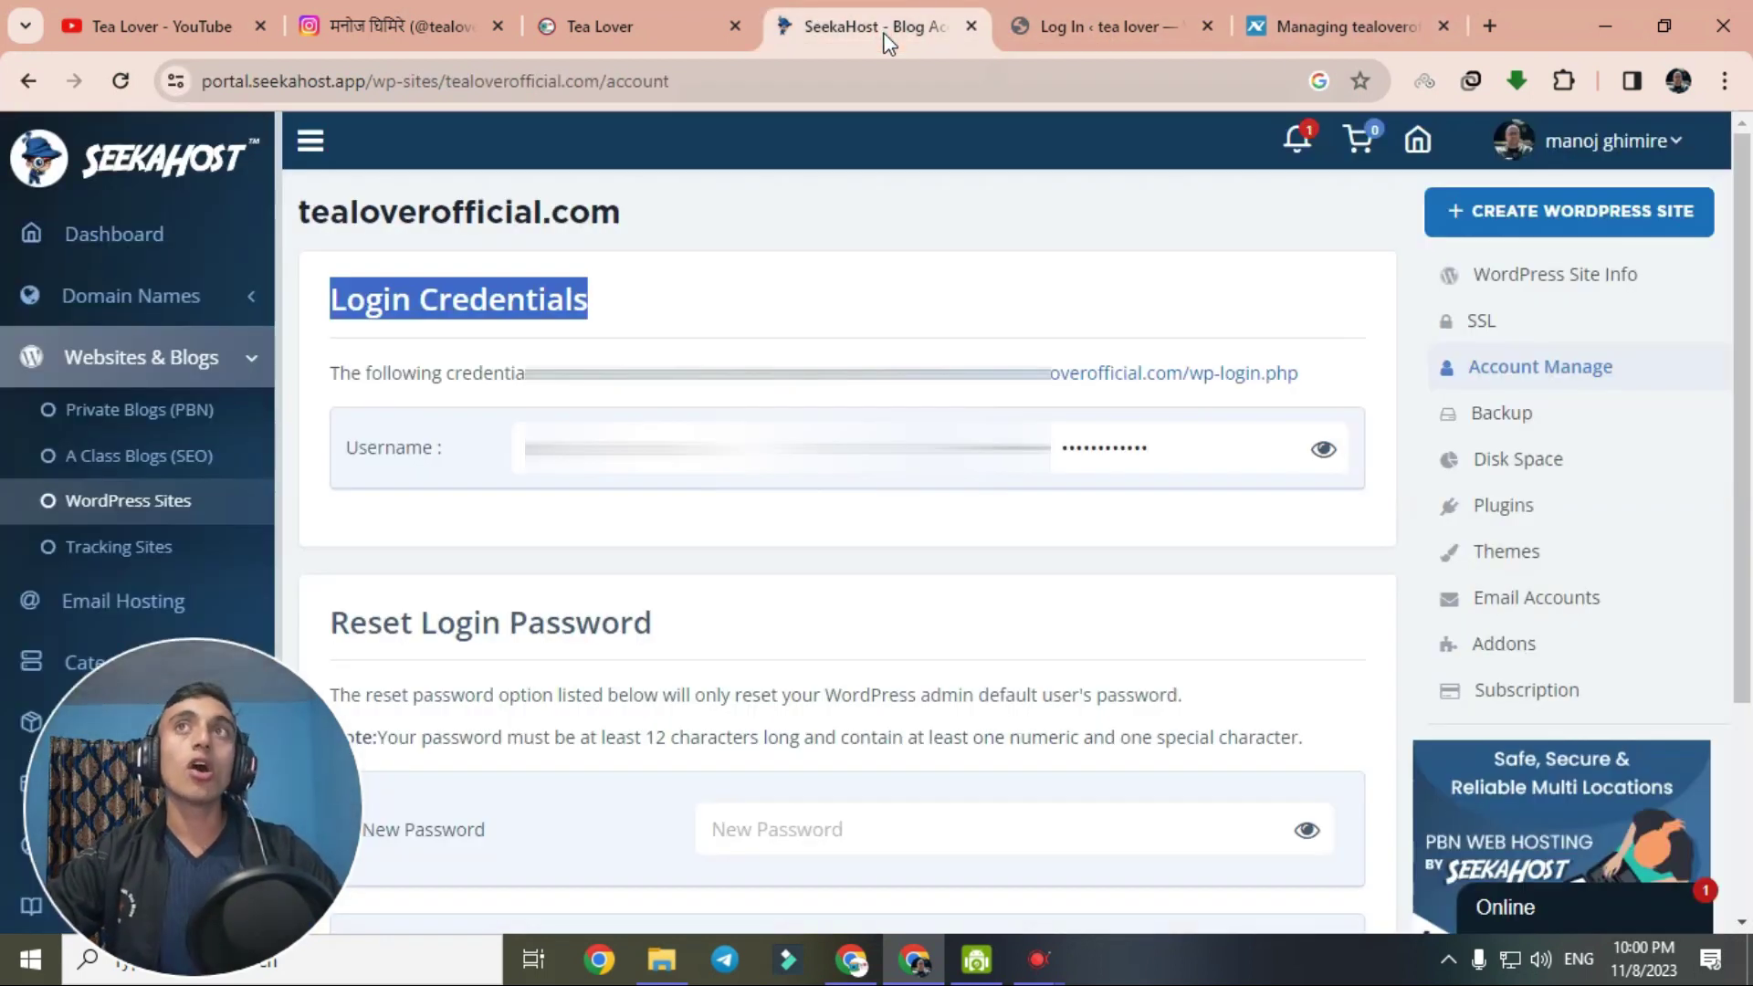
{"action": "left_click_drag", "start_coordinate": [517, 445], "coordinate": [1092, 519]}
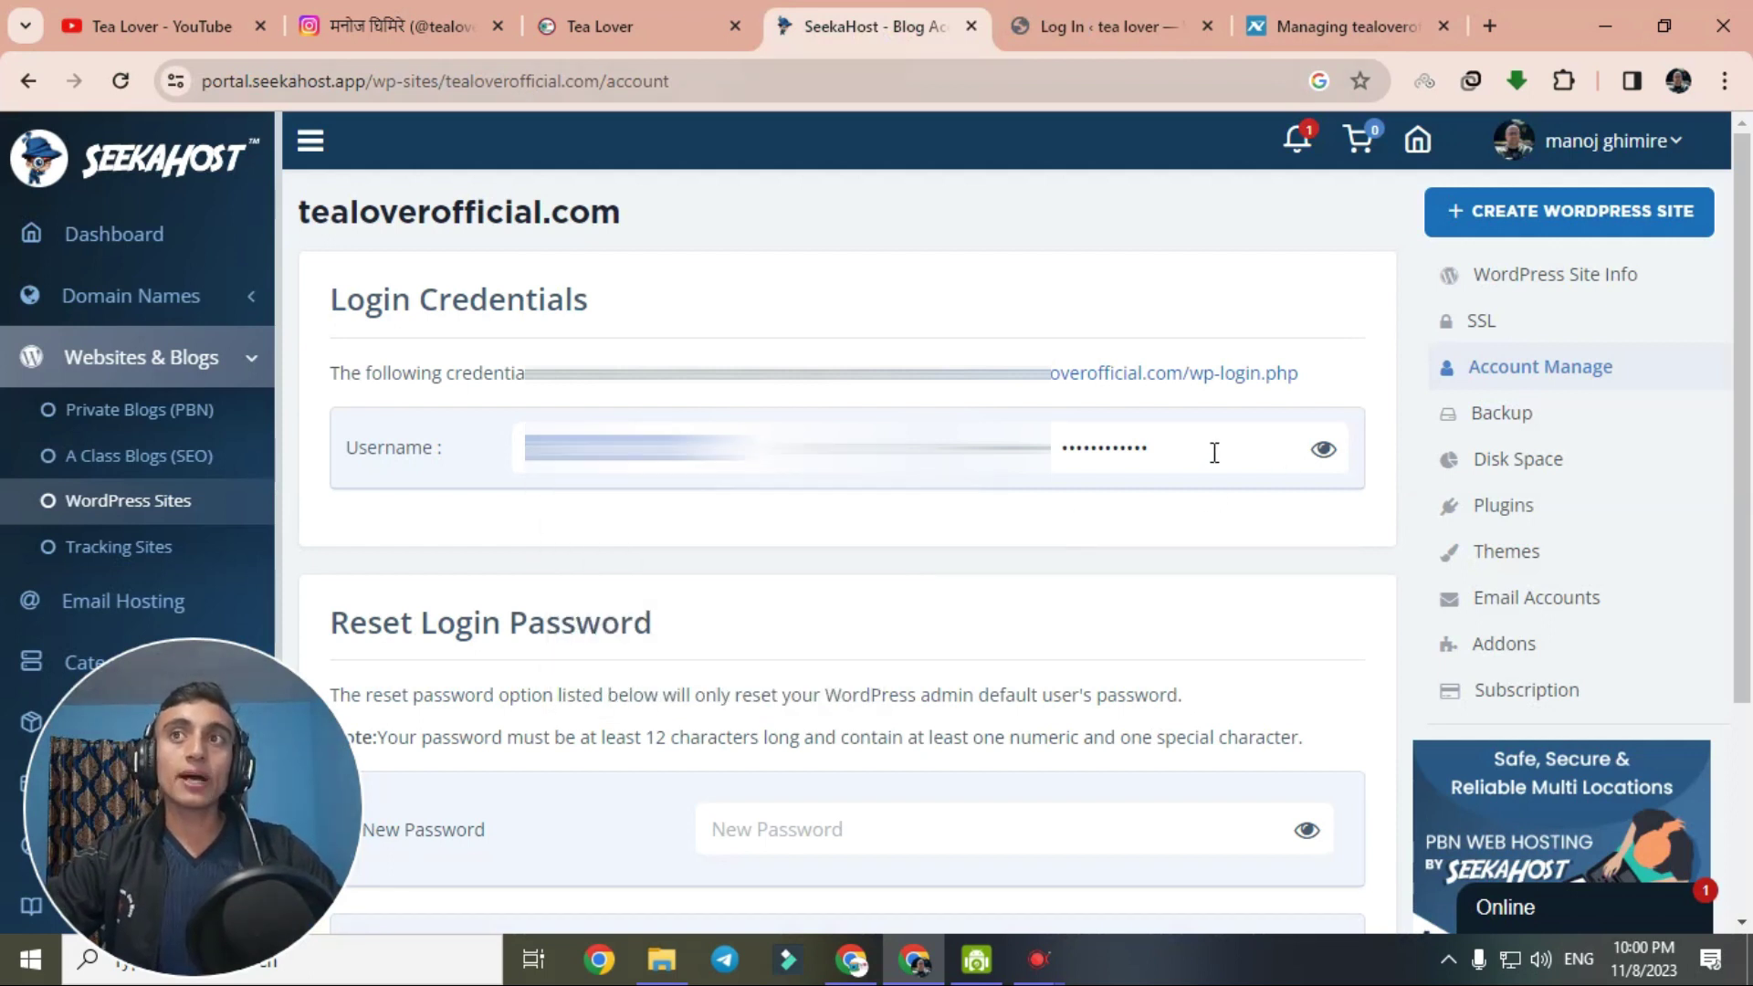
{"action": "double_click", "coordinate": [1096, 447]}
{"action": "right_click", "coordinate": [1084, 447]}
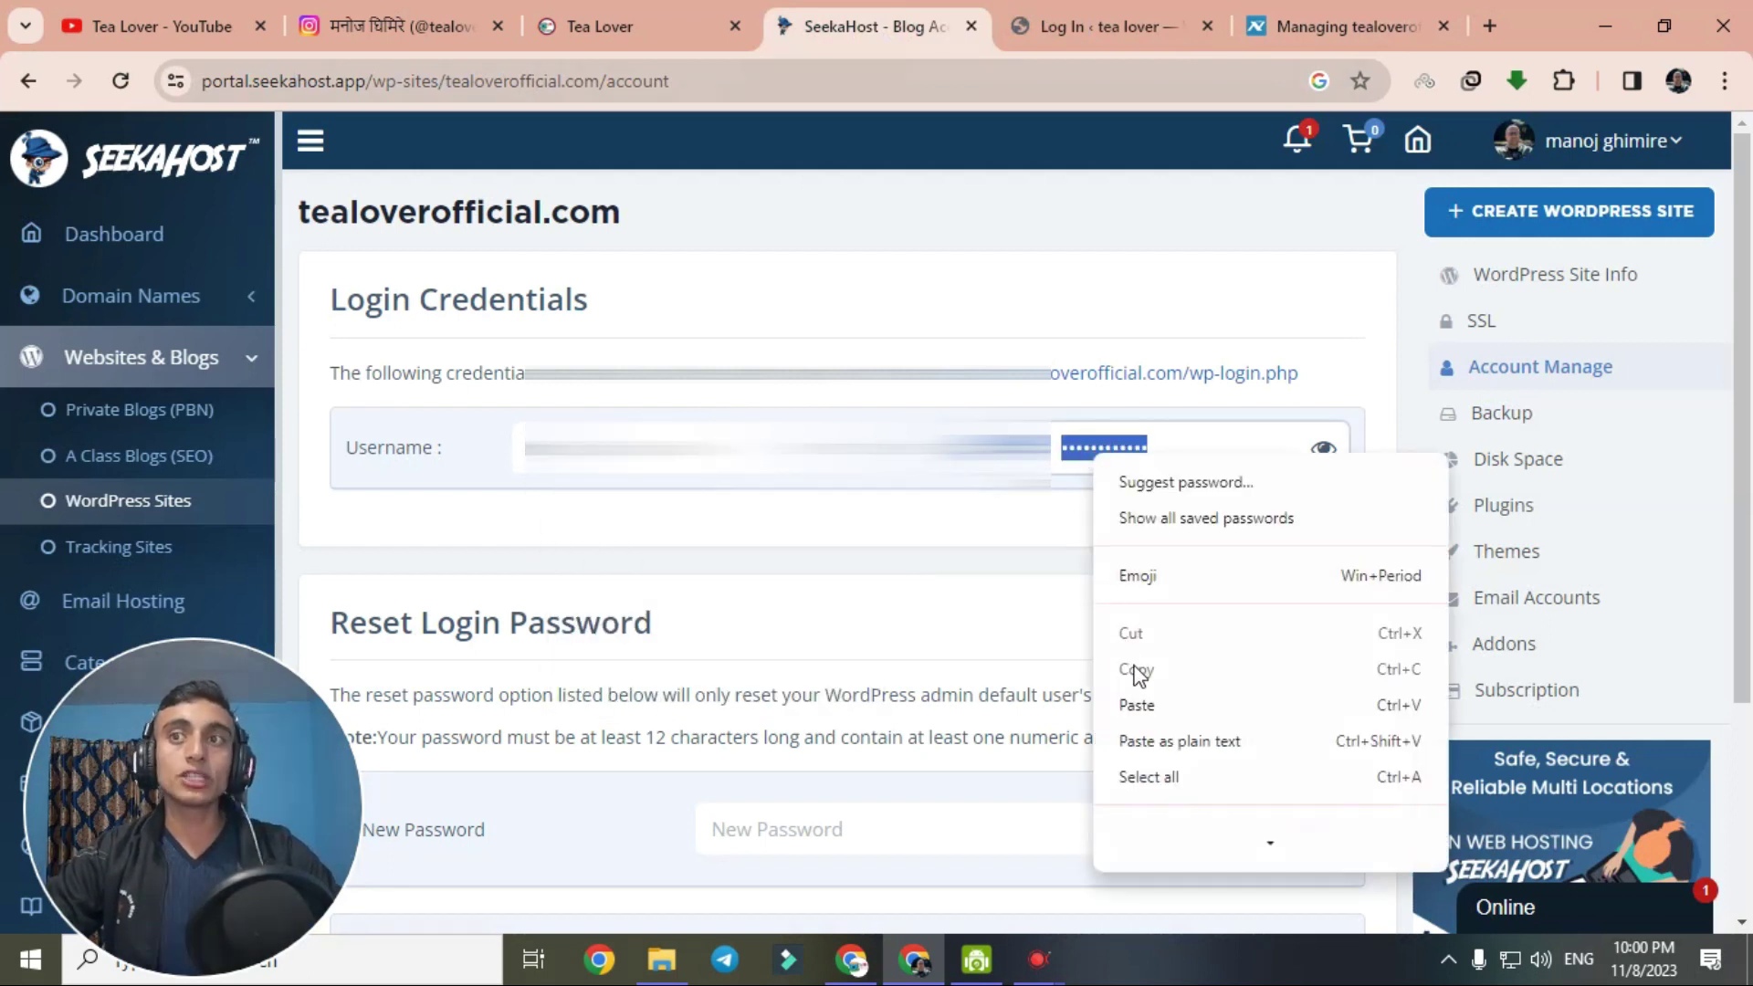
{"action": "left_click", "coordinate": [1136, 670]}
{"action": "double_click", "coordinate": [1084, 447]}
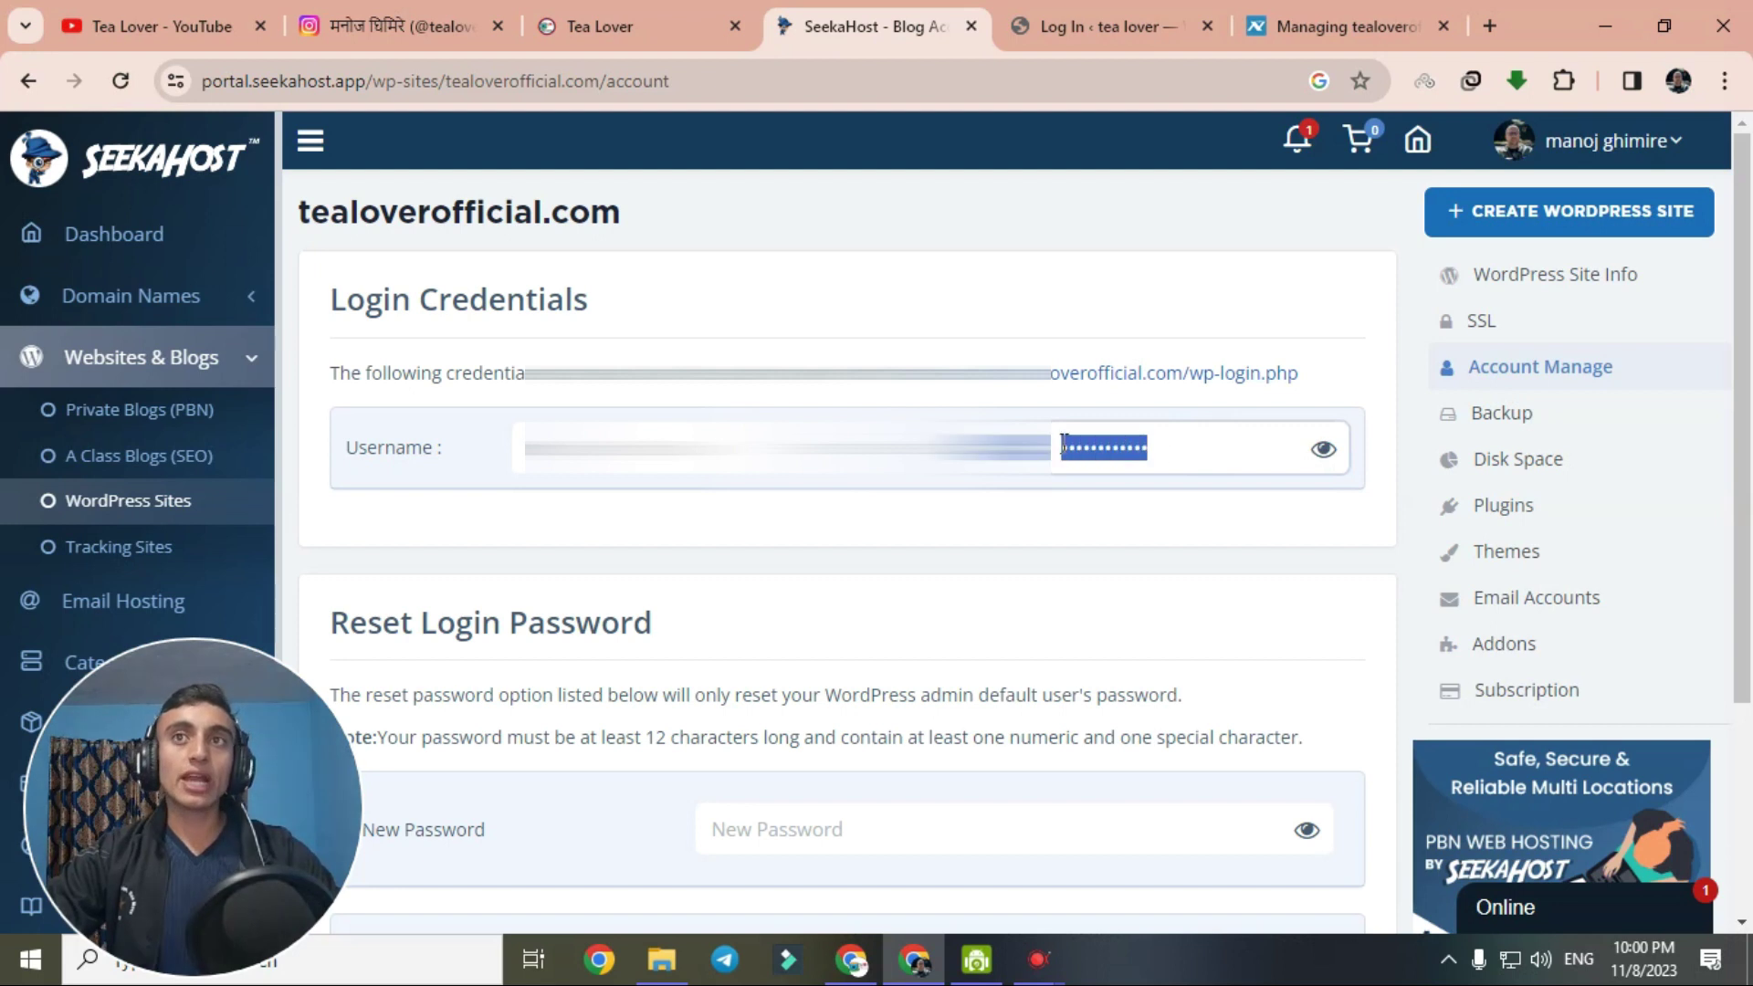
Paste the admin password into the wp-login form and sign in to the WordPress Dashboard.
{"action": "left_click", "coordinate": [1072, 25]}
{"action": "left_click", "coordinate": [790, 532]}
{"action": "right_click", "coordinate": [780, 520]}
{"action": "scroll", "coordinate": [876, 411], "scroll_direction": "down", "scroll_amount": 1}
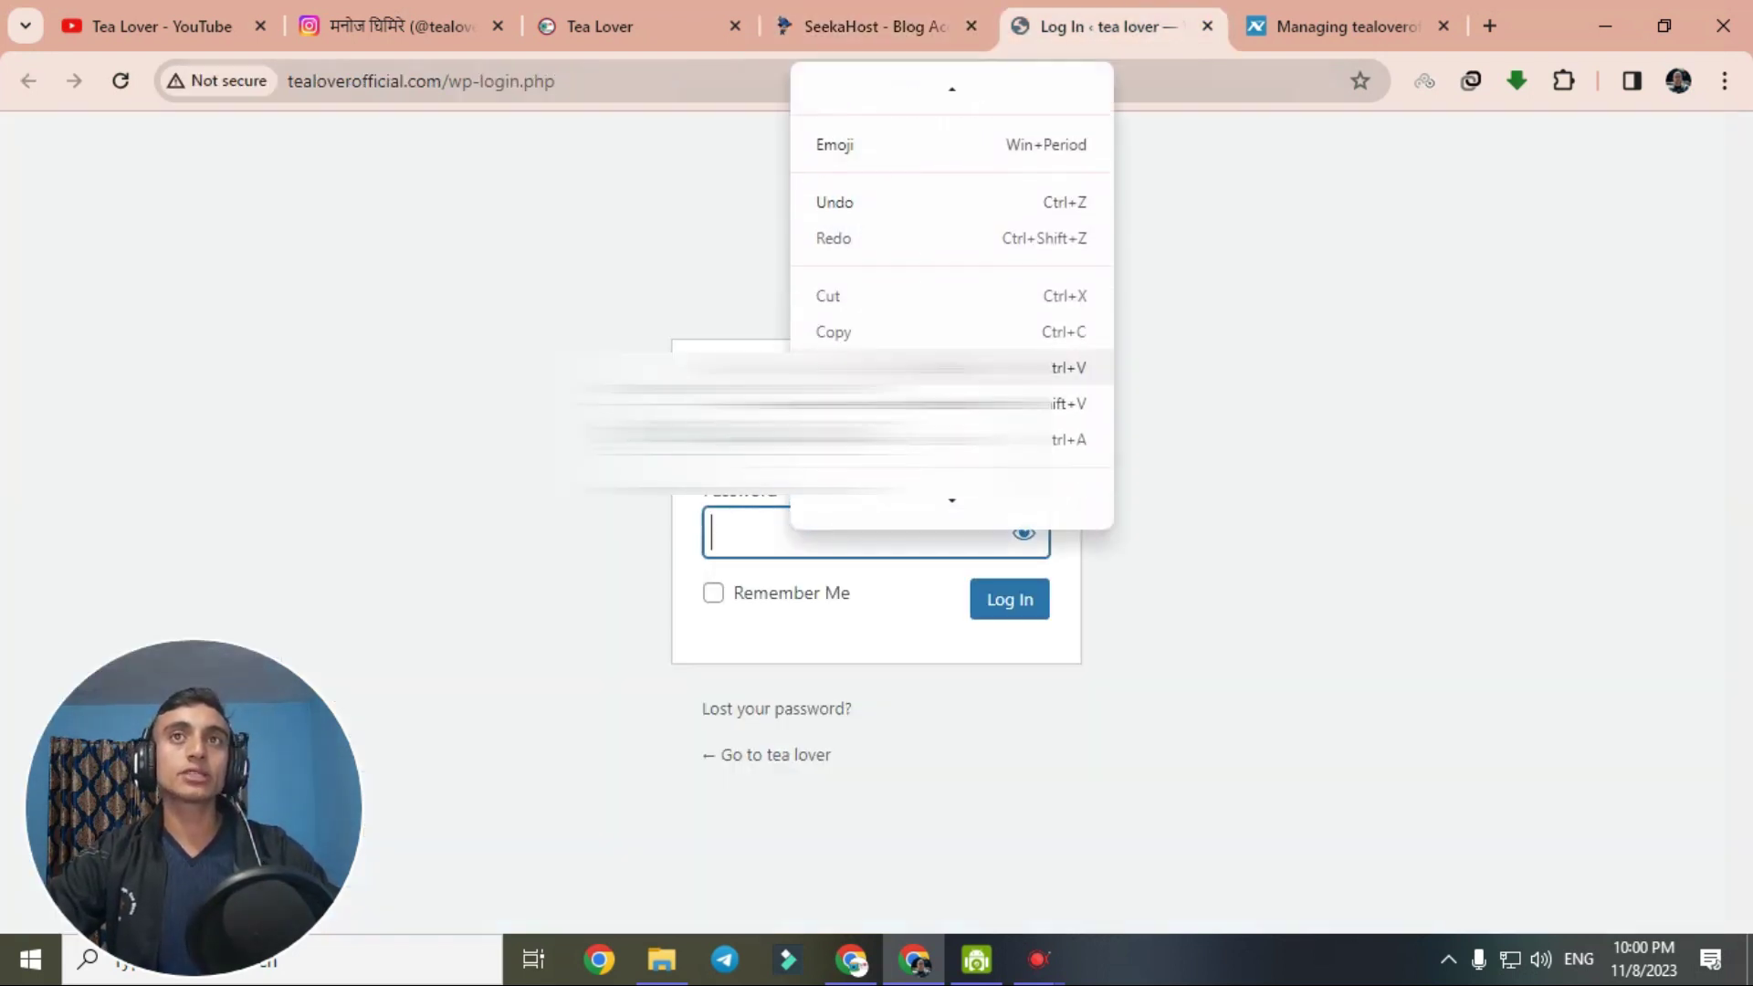
{"action": "left_click", "coordinate": [849, 361]}
{"action": "left_click", "coordinate": [1008, 601]}
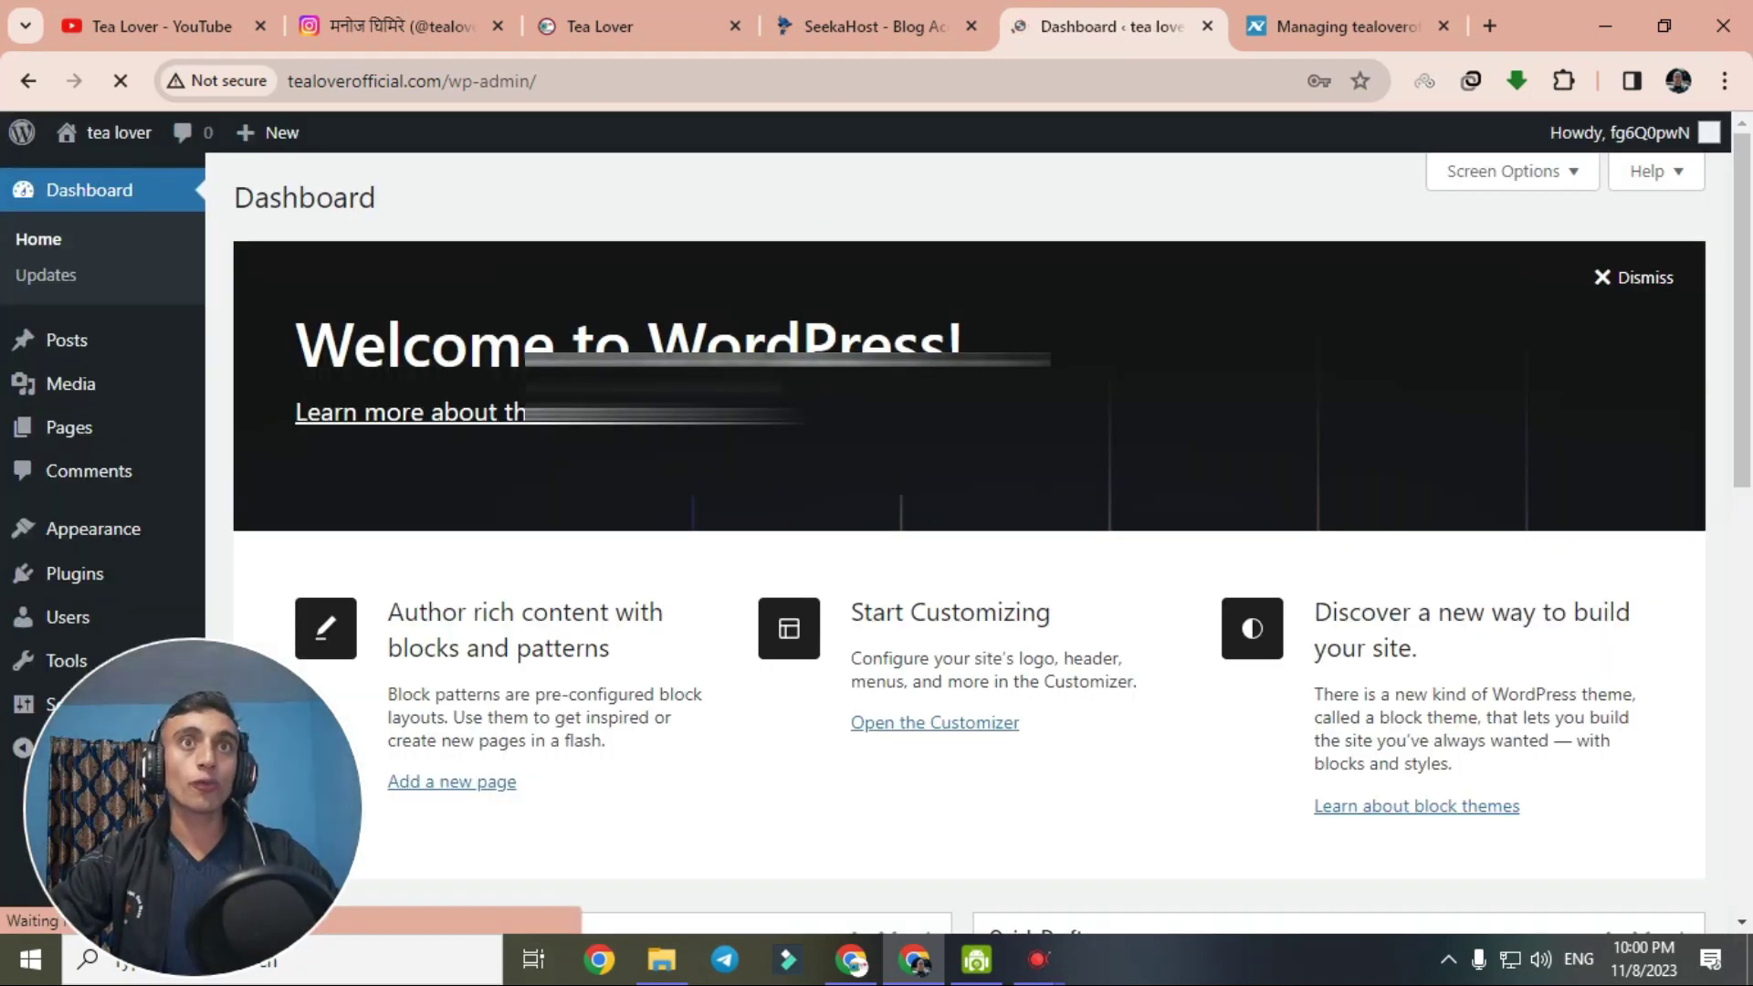
View the installed themes under Appearance > Themes, then return to SeekaHost's credentials page.
{"action": "mouse_move", "coordinate": [94, 548]}
{"action": "left_click", "coordinate": [260, 534]}
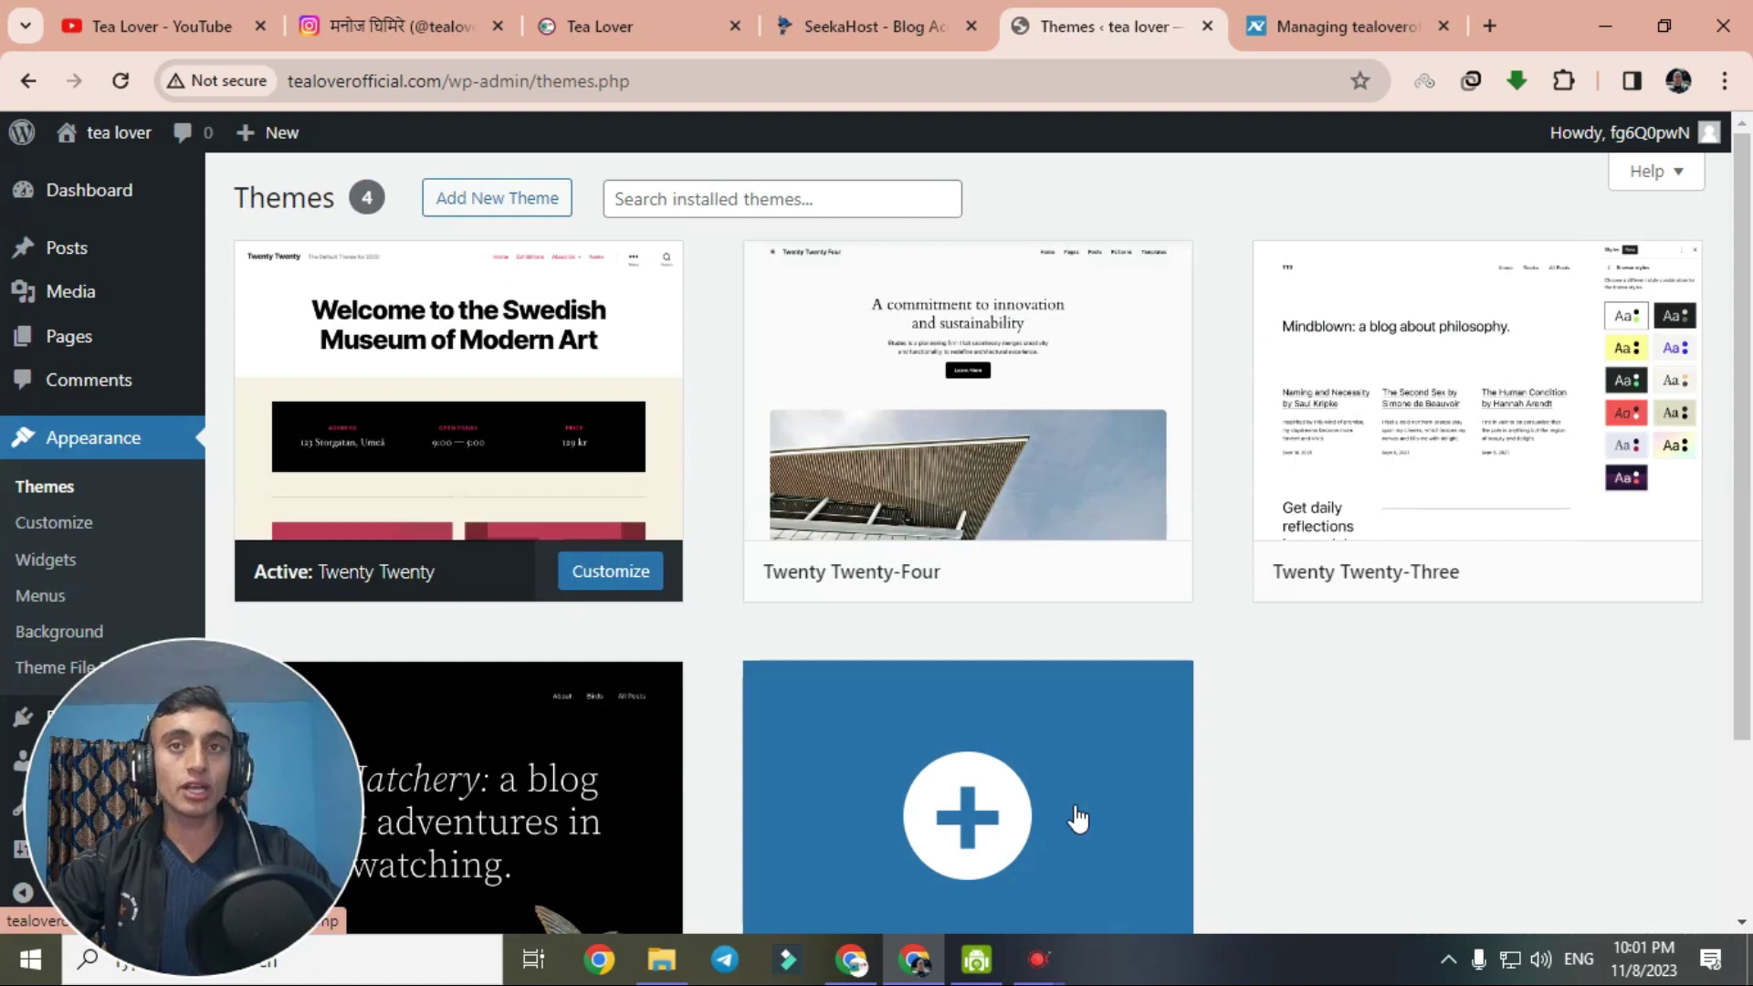
{"action": "left_click", "coordinate": [843, 22]}
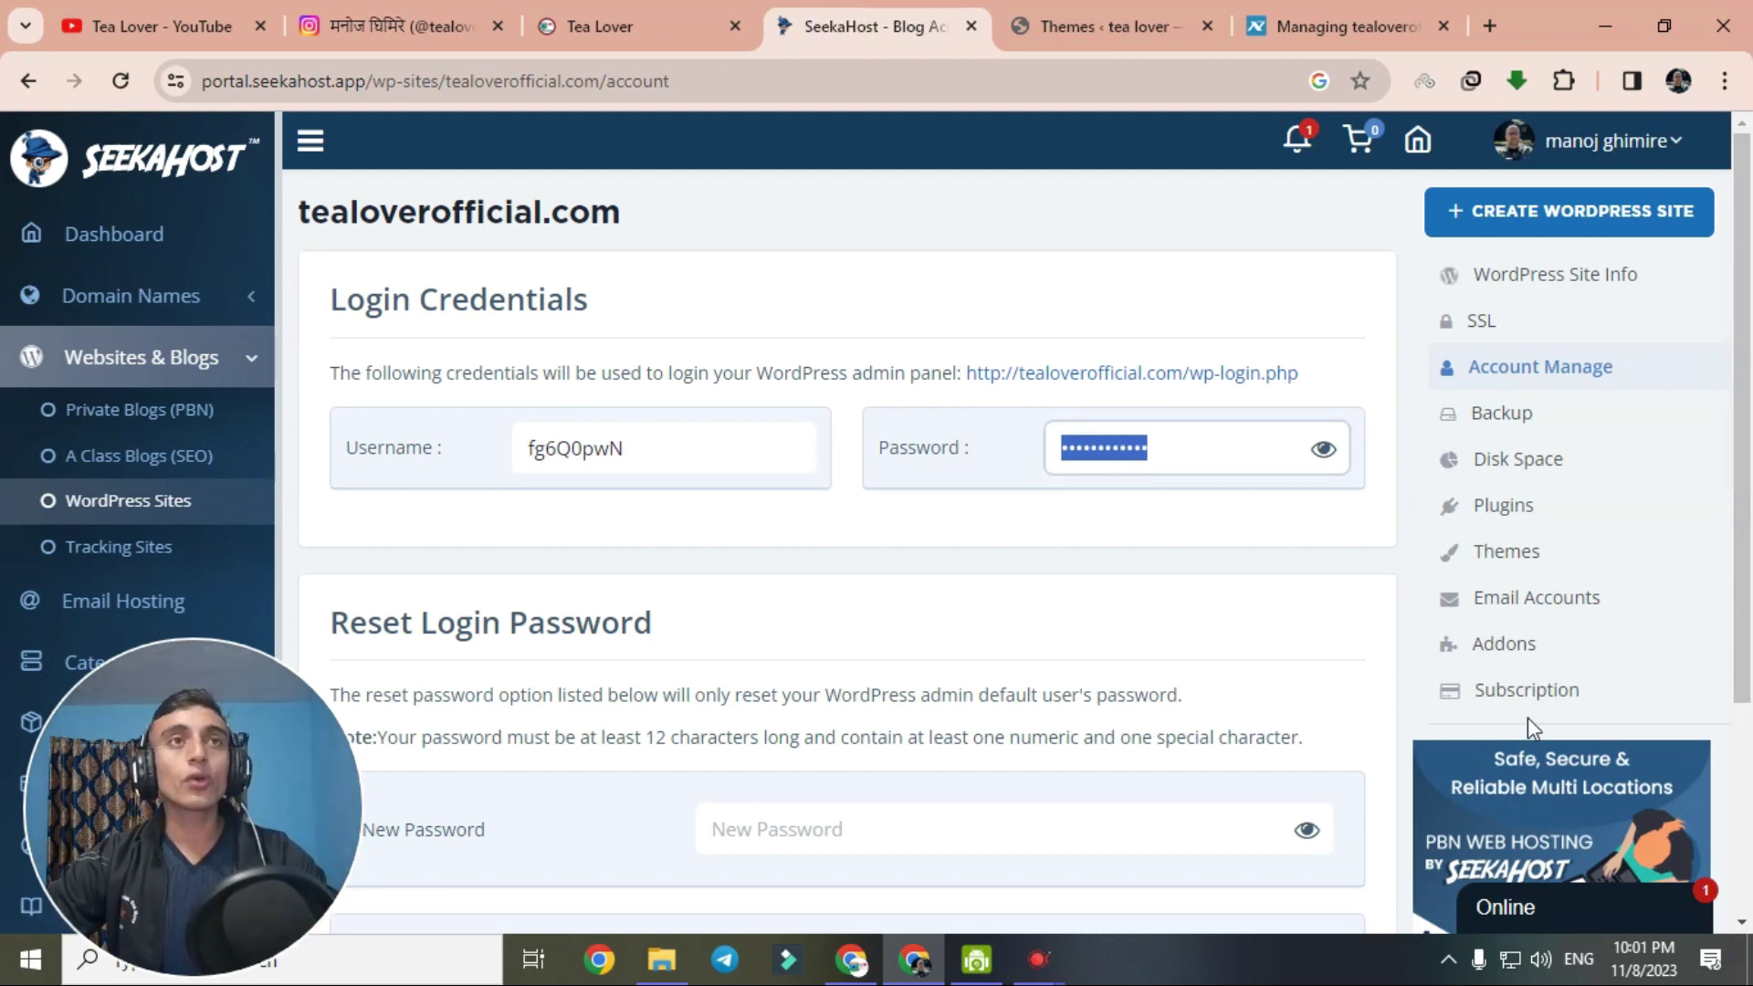
Turn on the SSL Certificate for tealoverofficial.com and note the 30-minute activation notice.
{"action": "left_click", "coordinate": [1481, 320]}
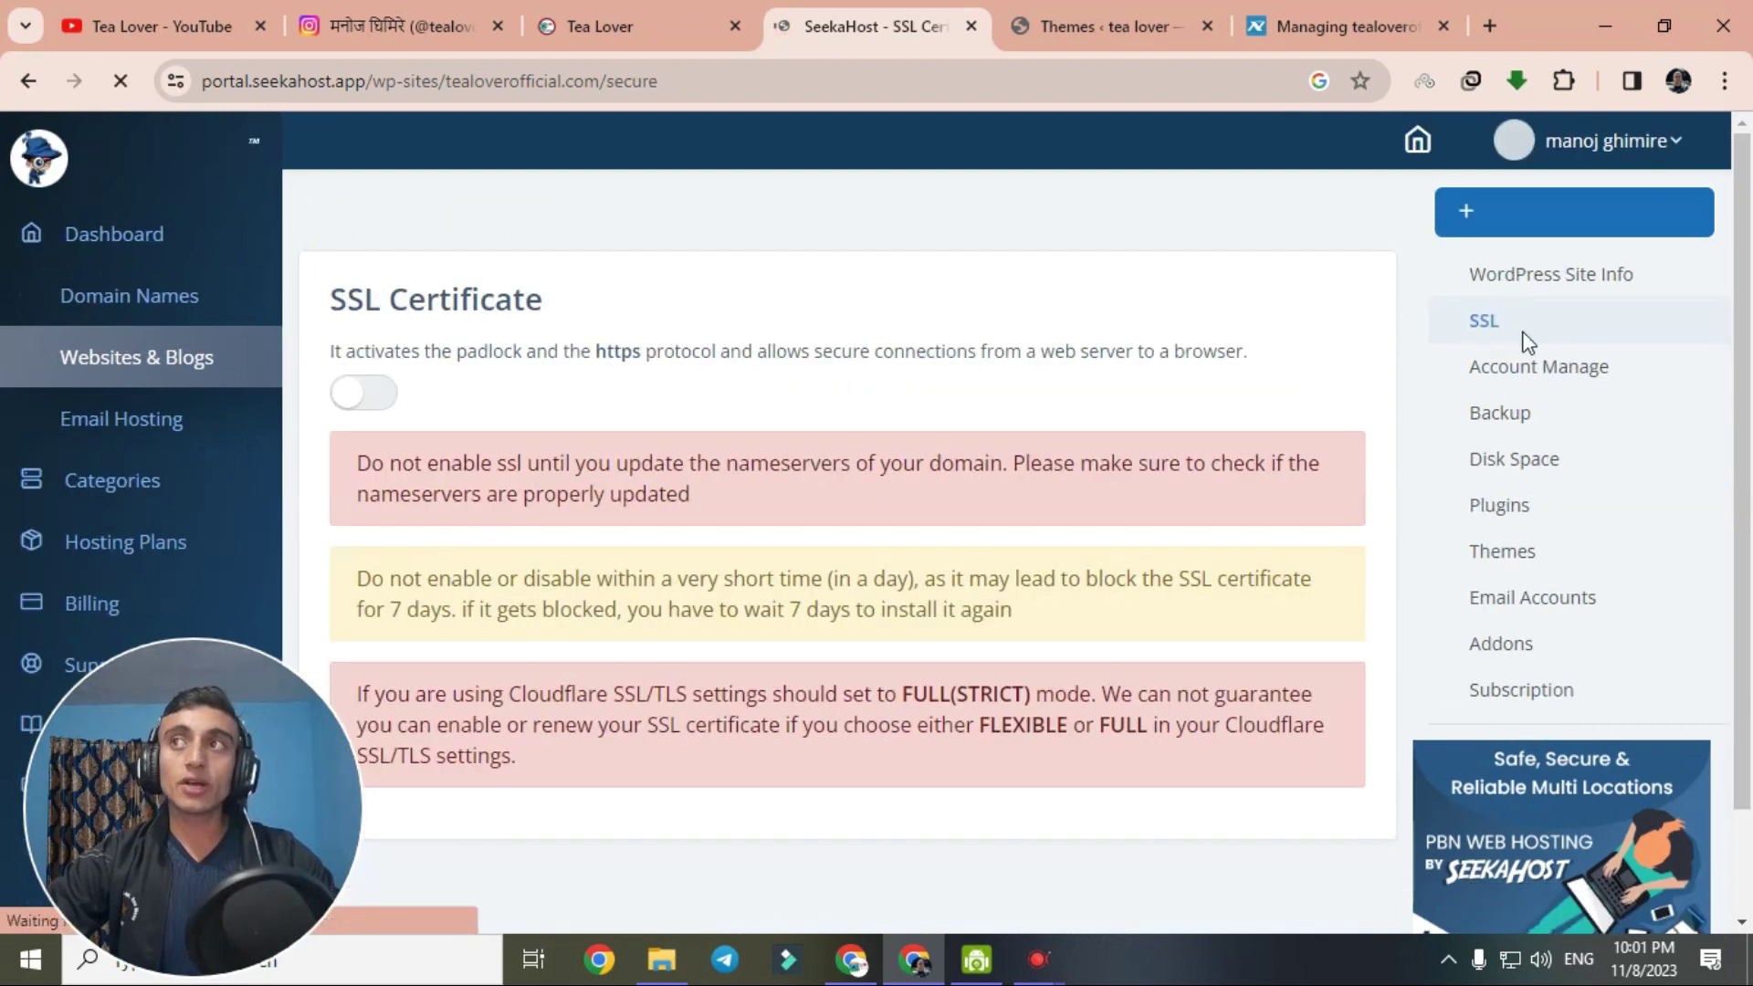
{"action": "scroll", "coordinate": [664, 398], "scroll_direction": "down", "scroll_amount": 3}
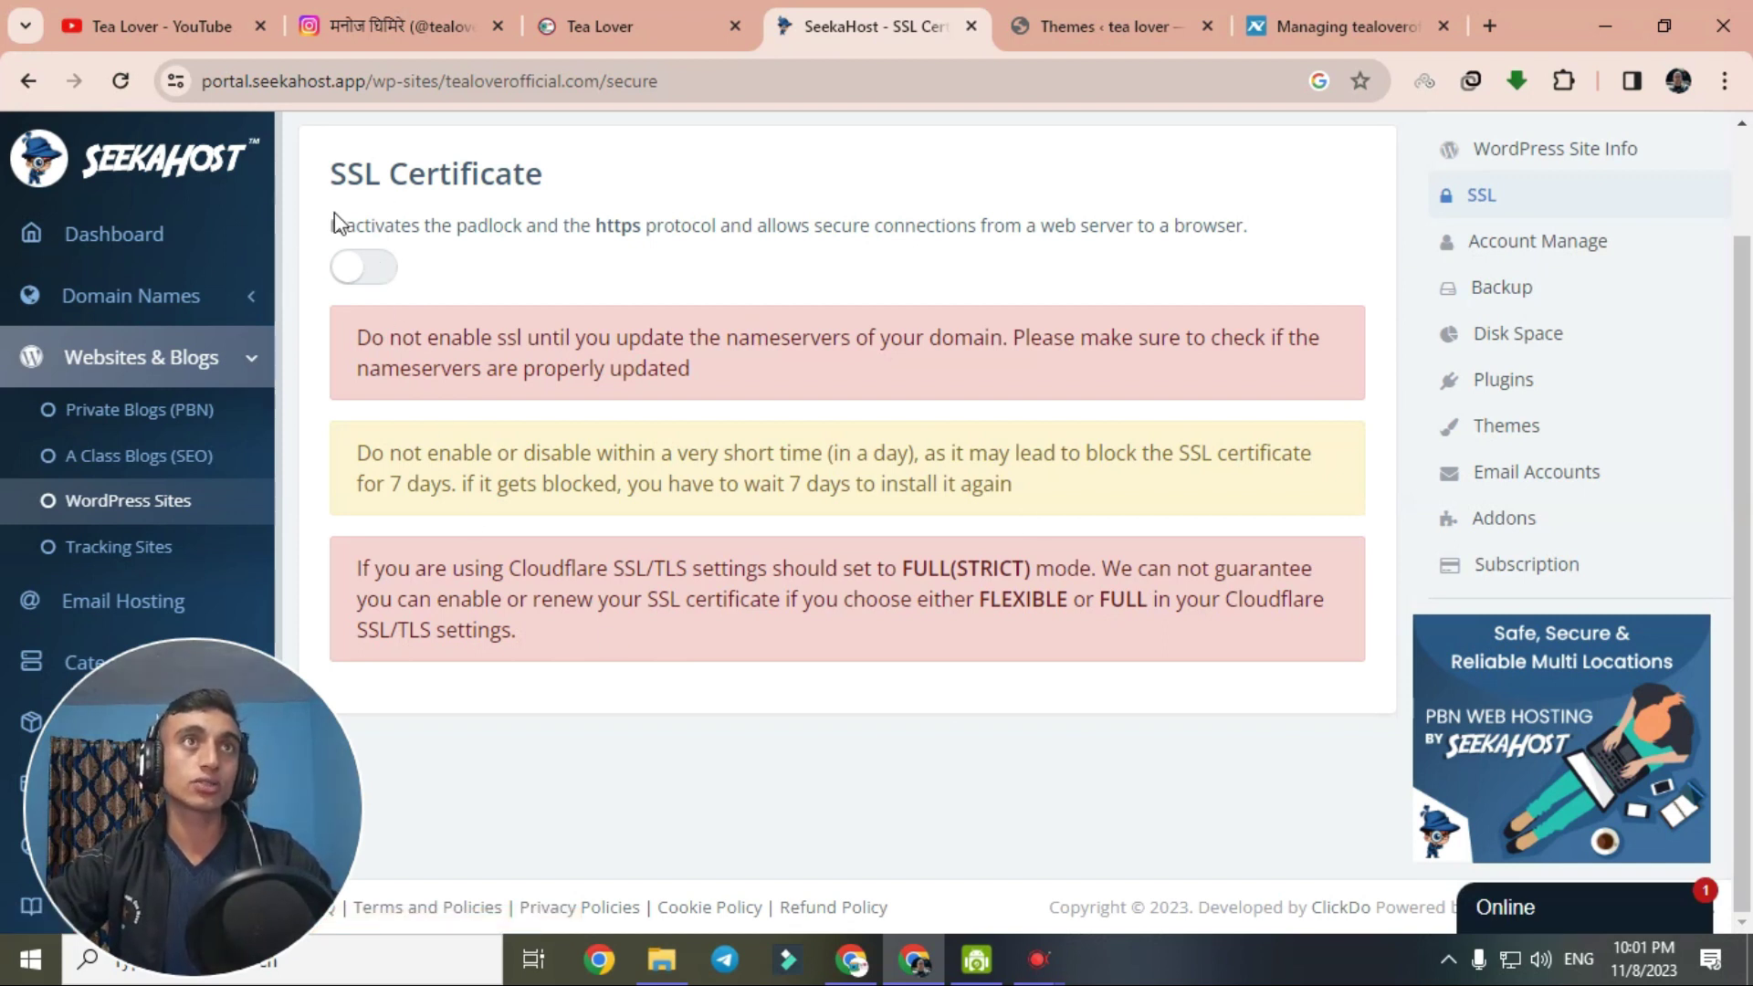
{"action": "left_click", "coordinate": [371, 270]}
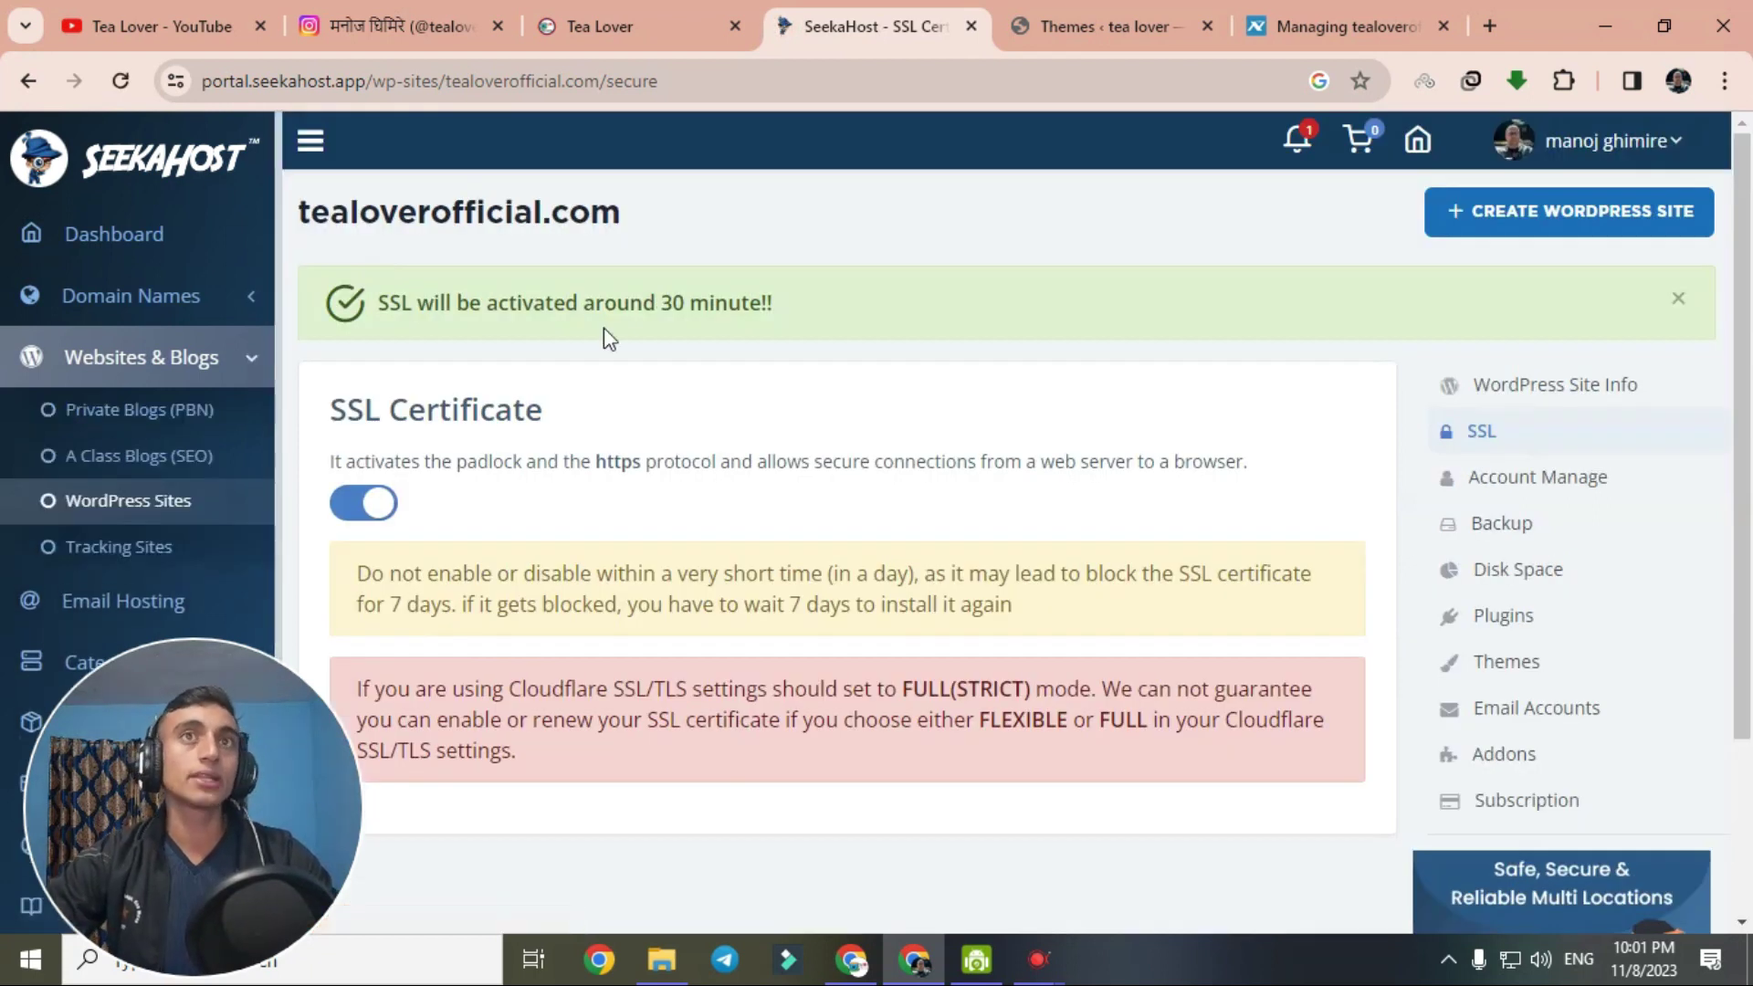
{"action": "left_click_drag", "start_coordinate": [380, 304], "coordinate": [829, 331]}
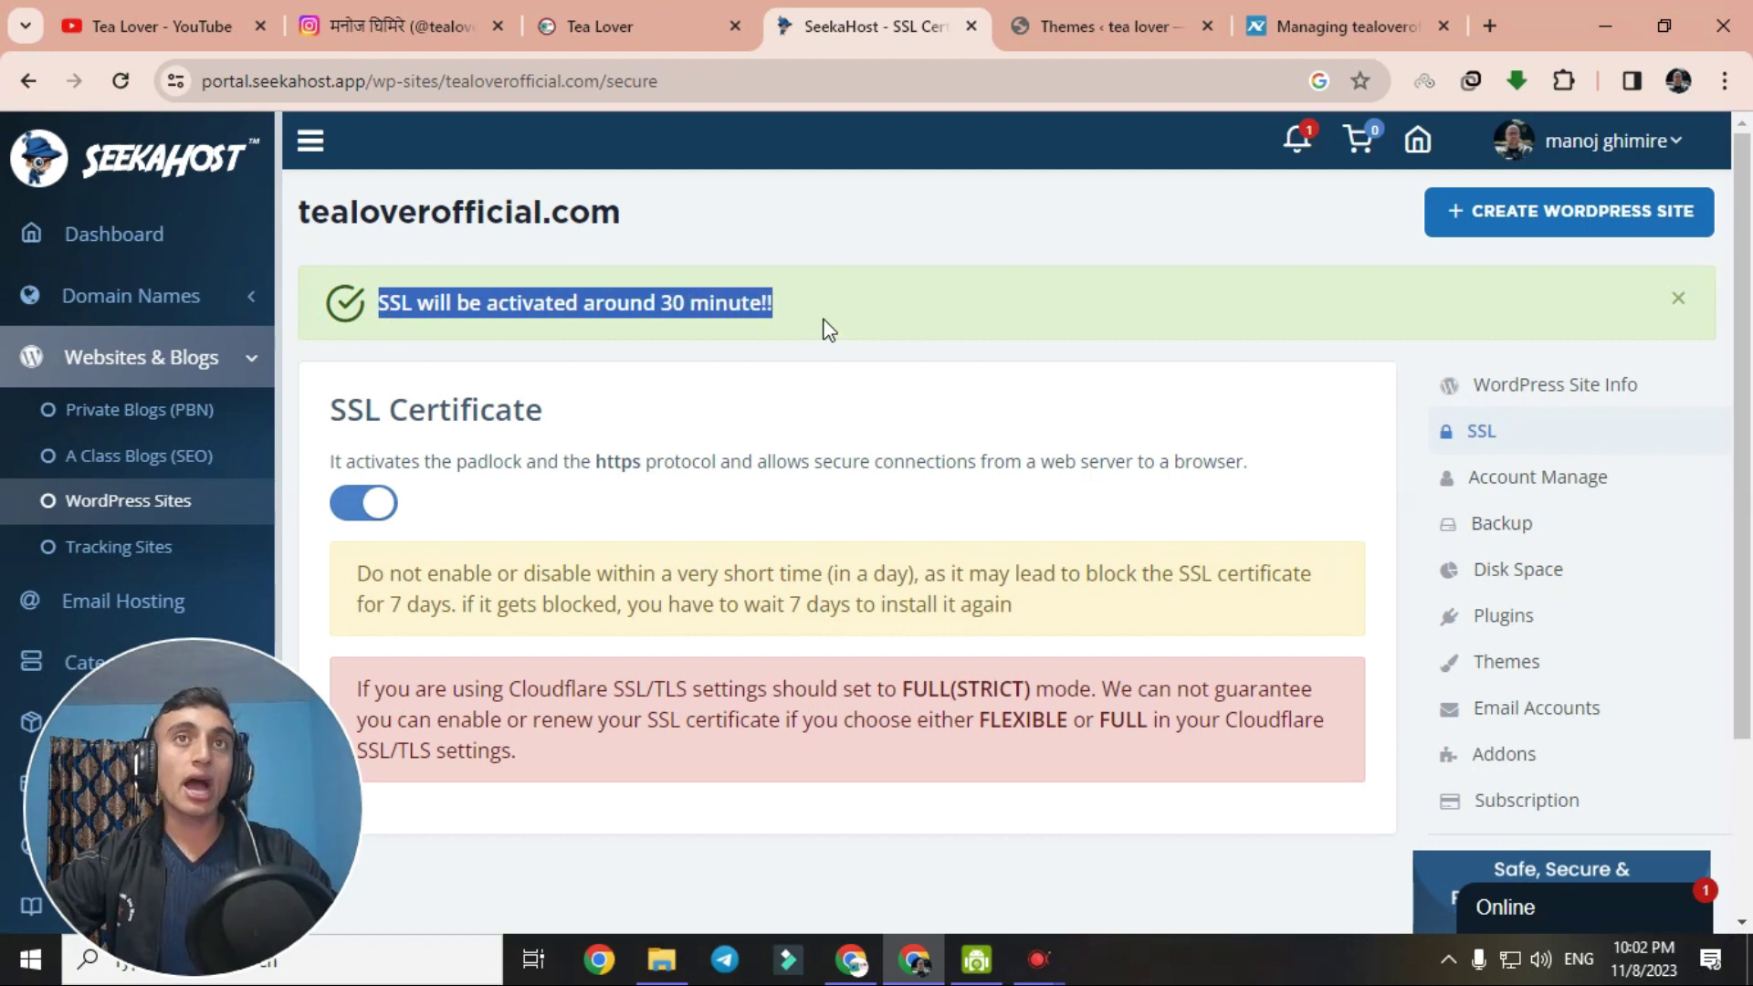
{"action": "left_click", "coordinate": [1072, 22]}
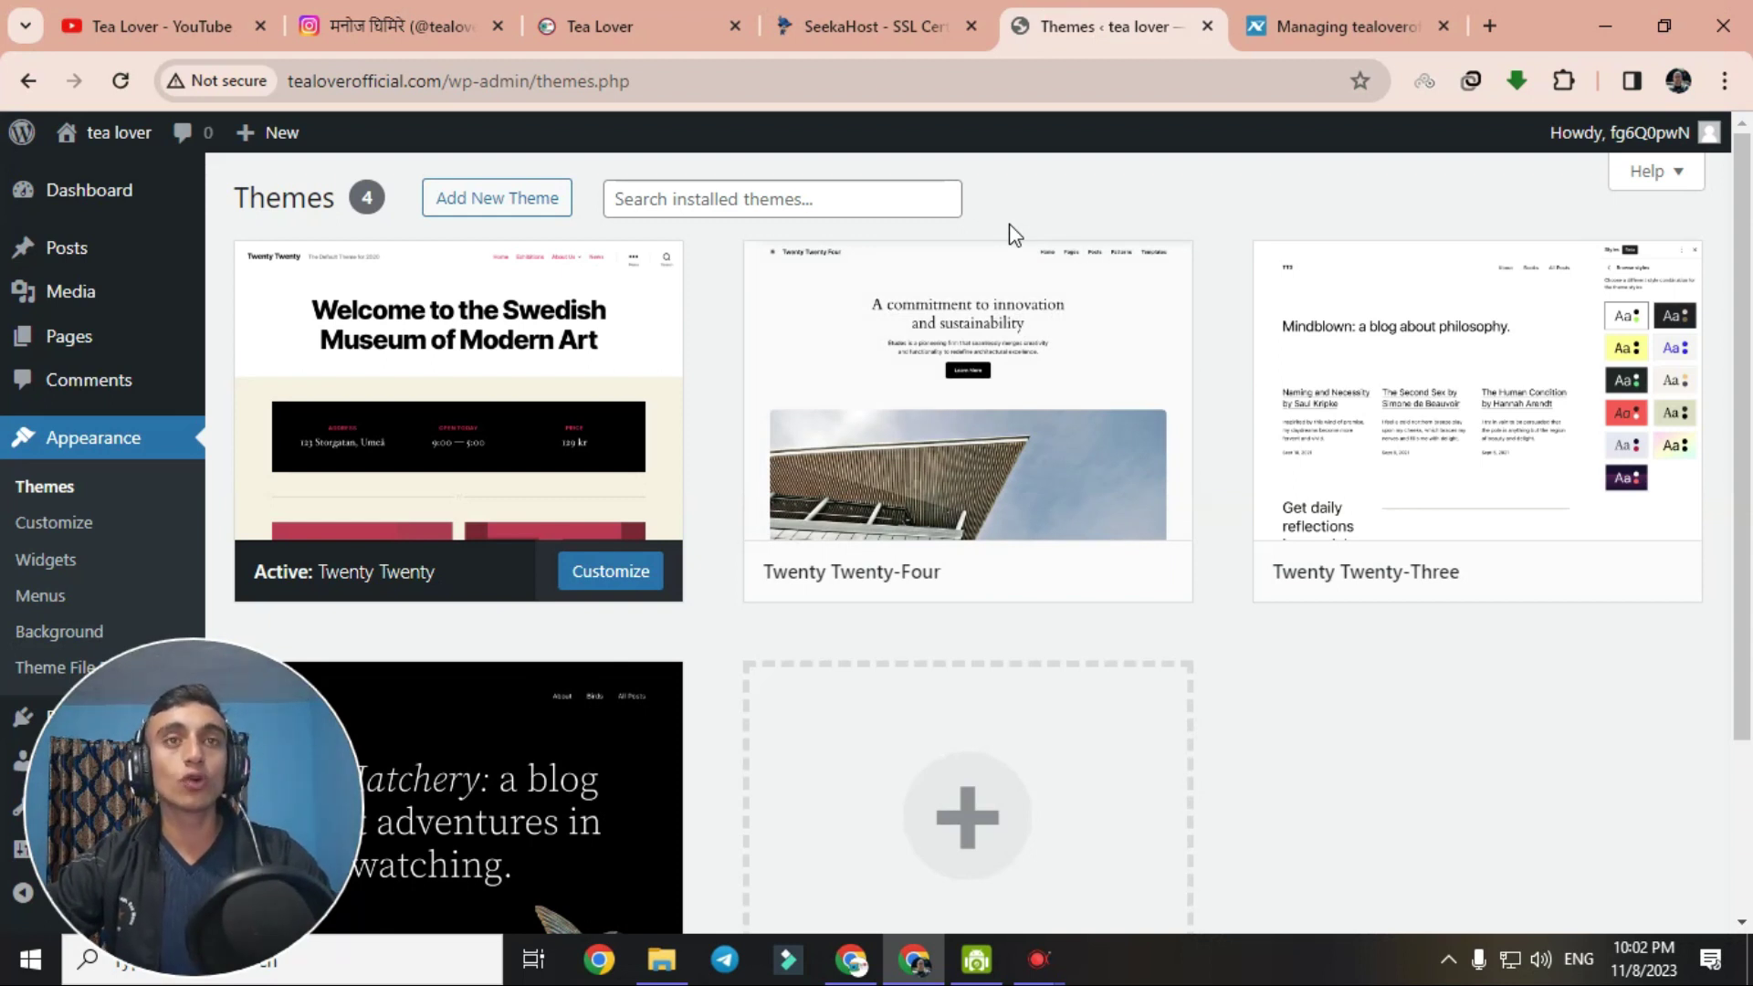
Return to SeekaHost's SSL page showing the pending 30-minute activation notice.
{"action": "mouse_move", "coordinate": [1191, 392]}
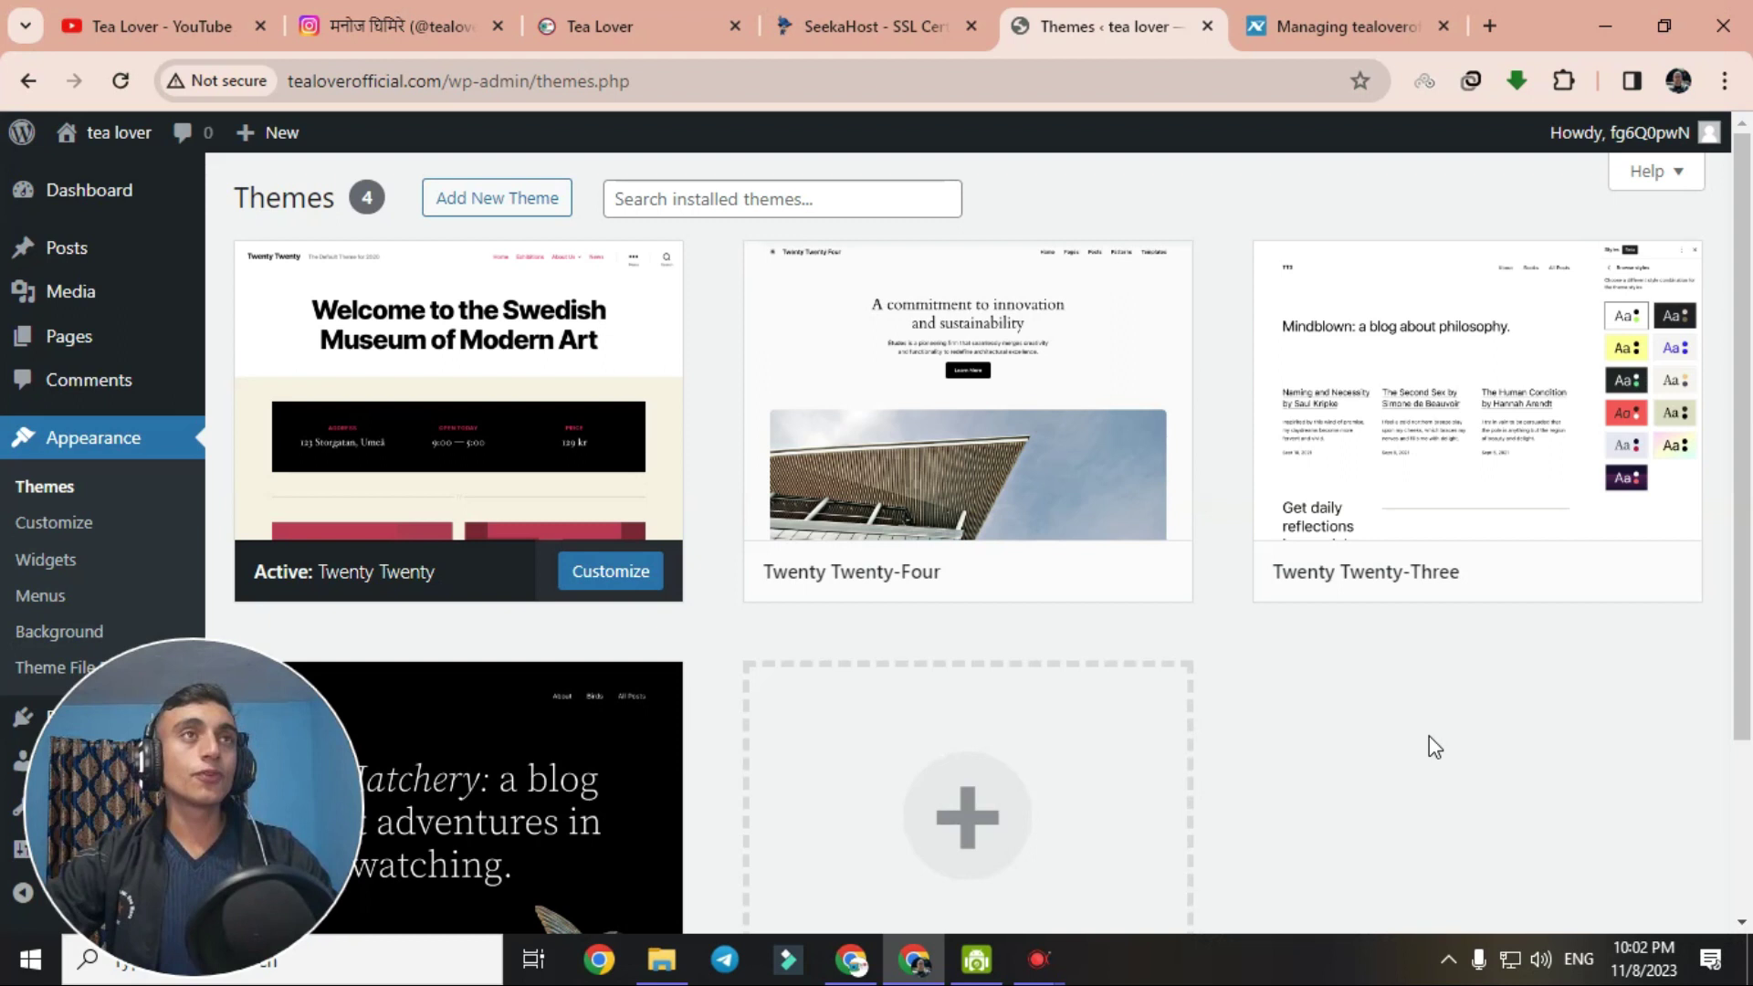
{"action": "left_click", "coordinate": [841, 25]}
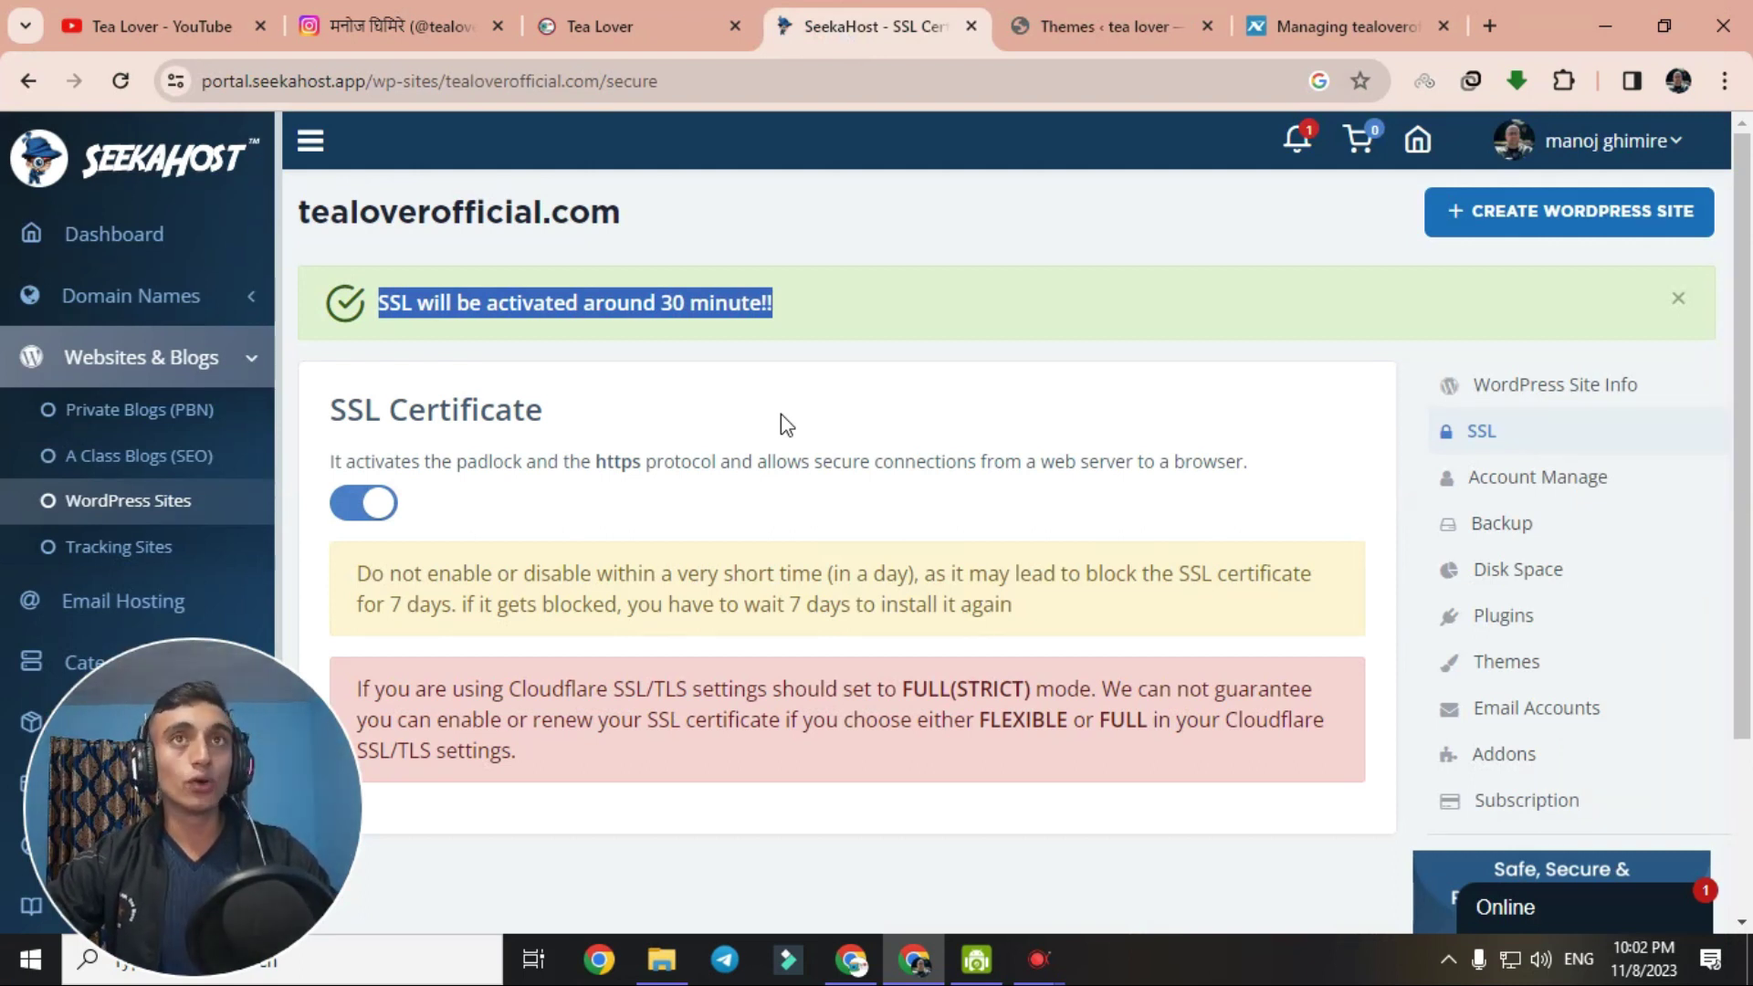
{"action": "left_click", "coordinate": [783, 422]}
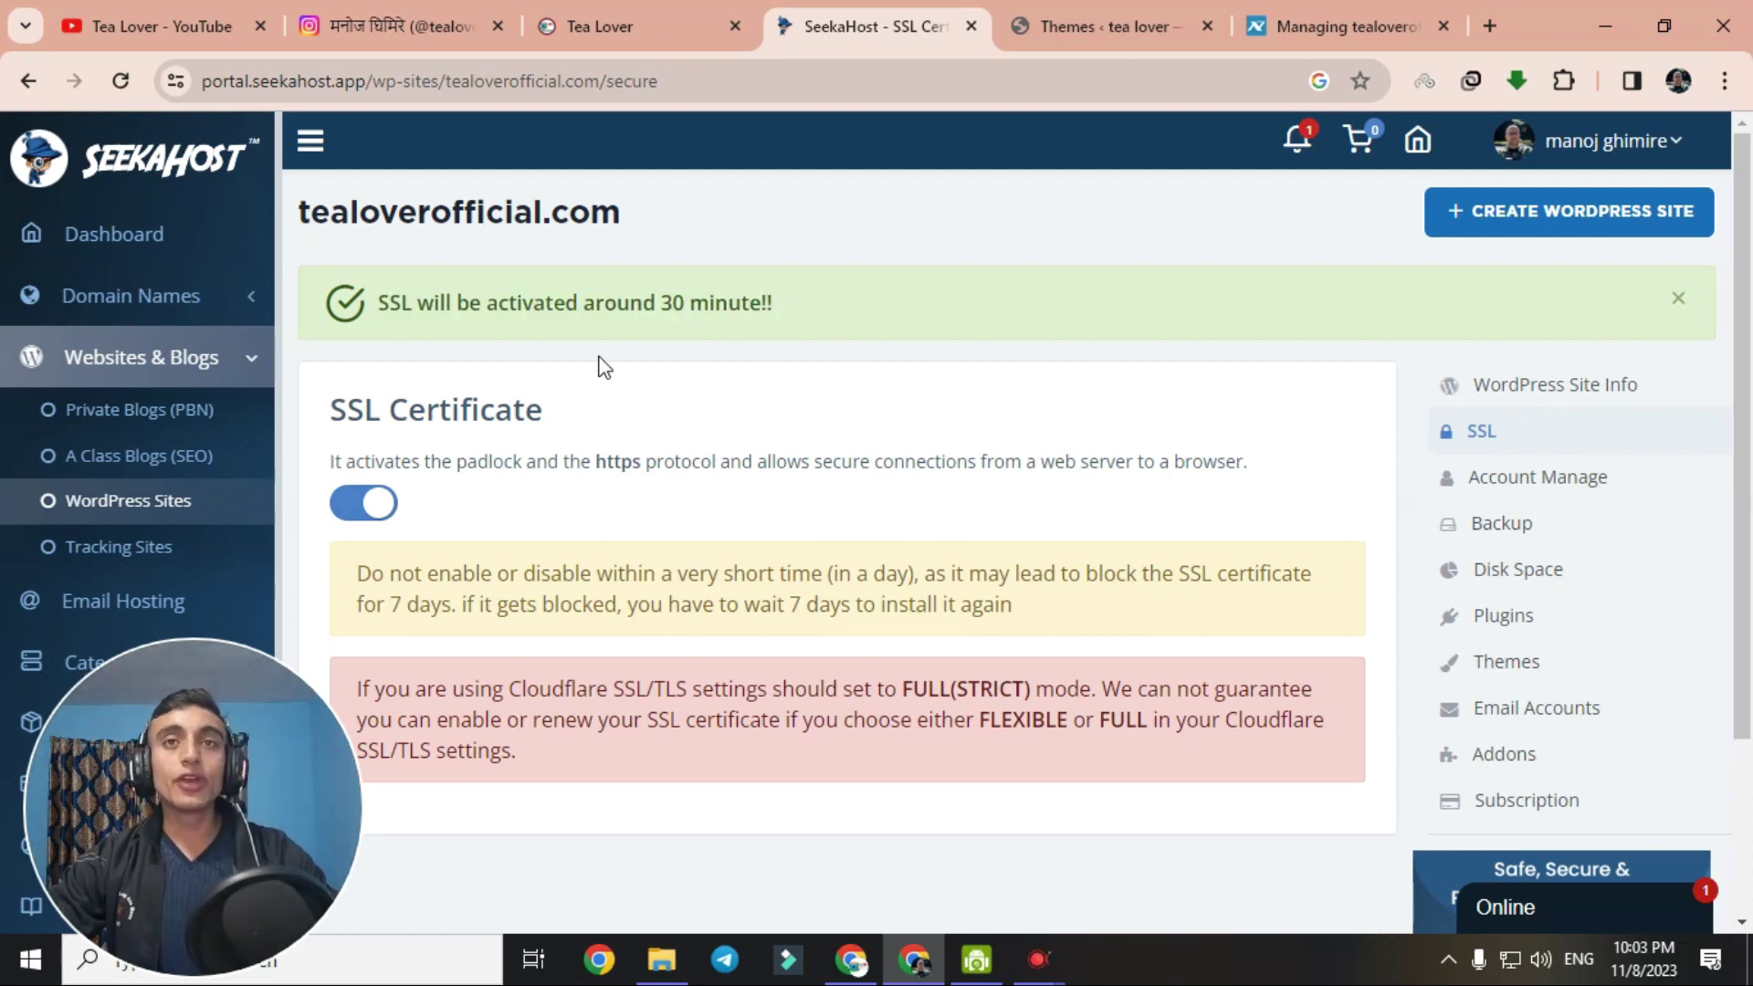